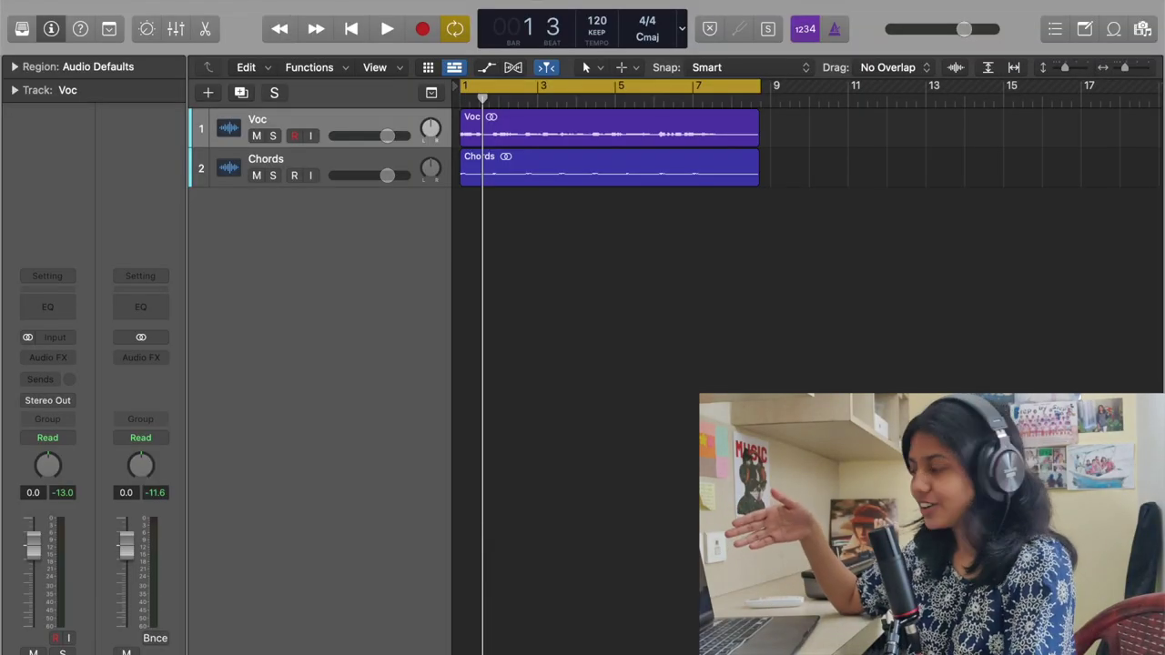
# Step: Play the project and nudge the cycle range's end while listening, then stop
pyautogui.press('space')
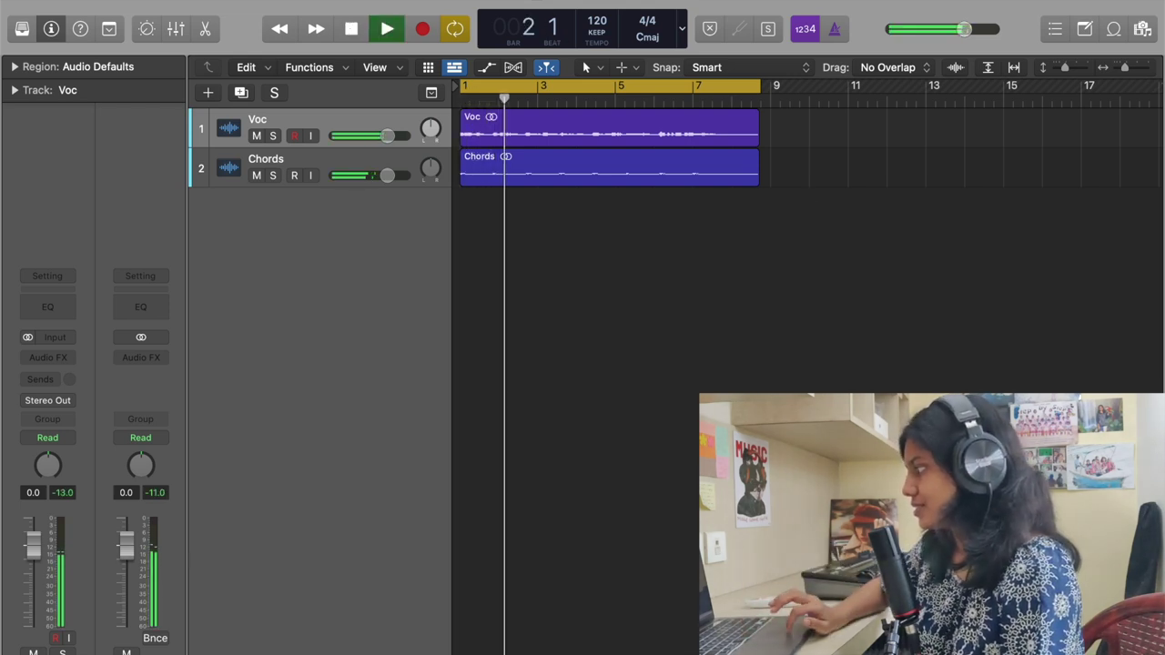
pyautogui.moveTo(759, 86); pyautogui.dragTo(771, 85)
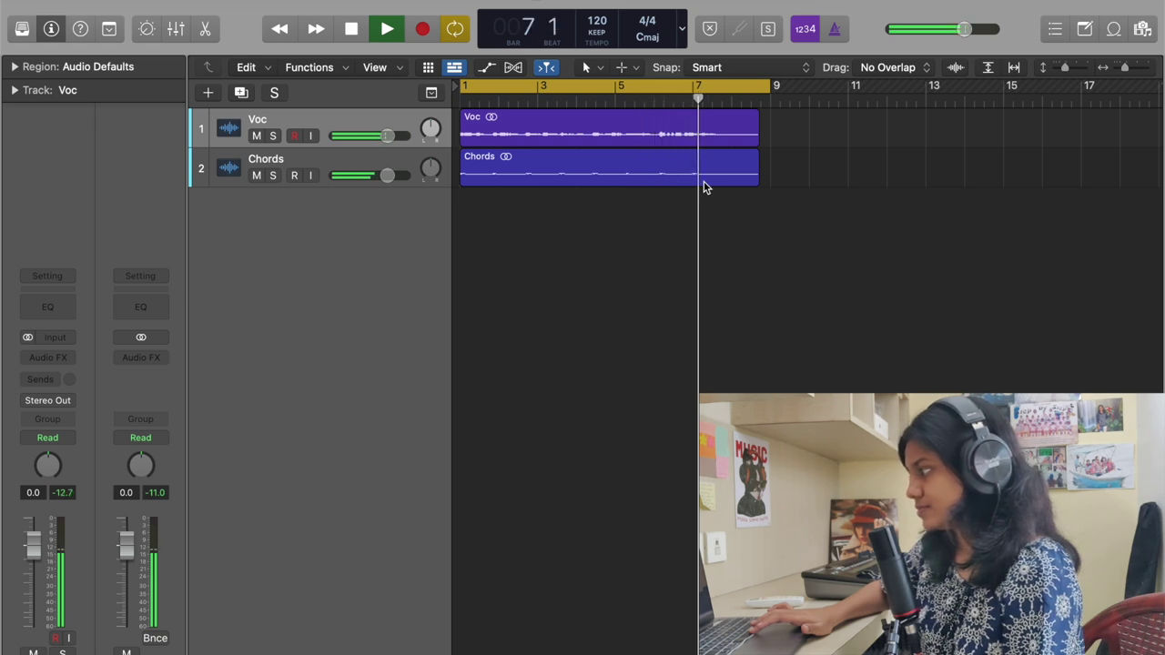
pyautogui.press('space')
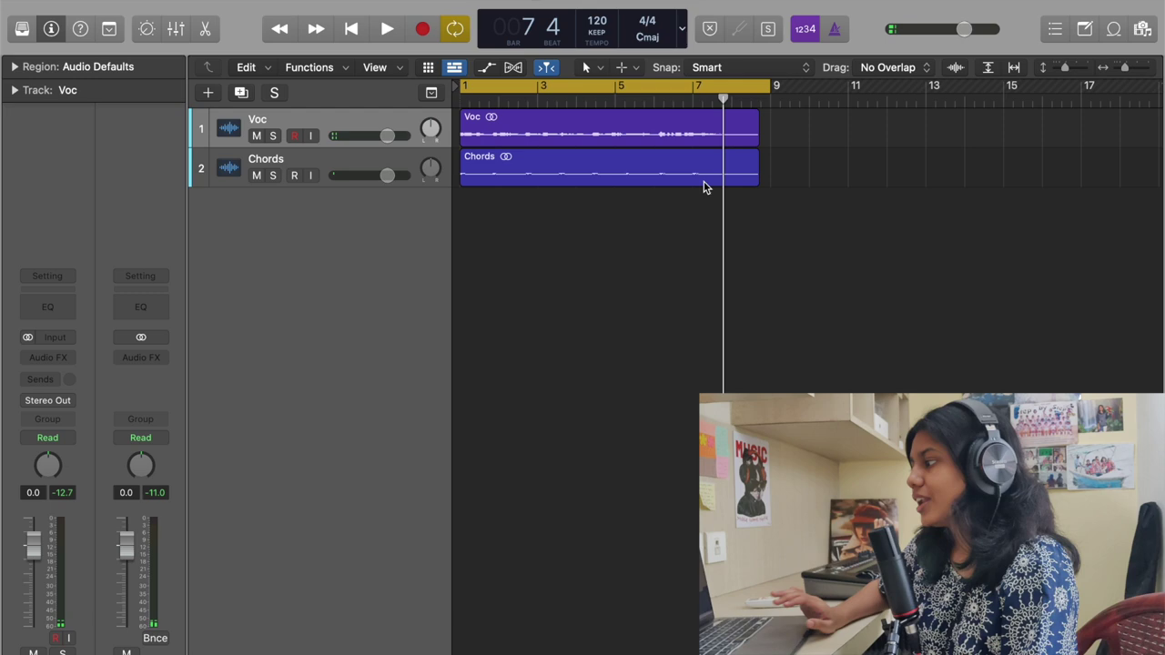
# Step: Mute Chords, select Voc, and check the Inspector's Audio FX list without adding a plug-in
pyautogui.click(258, 176)
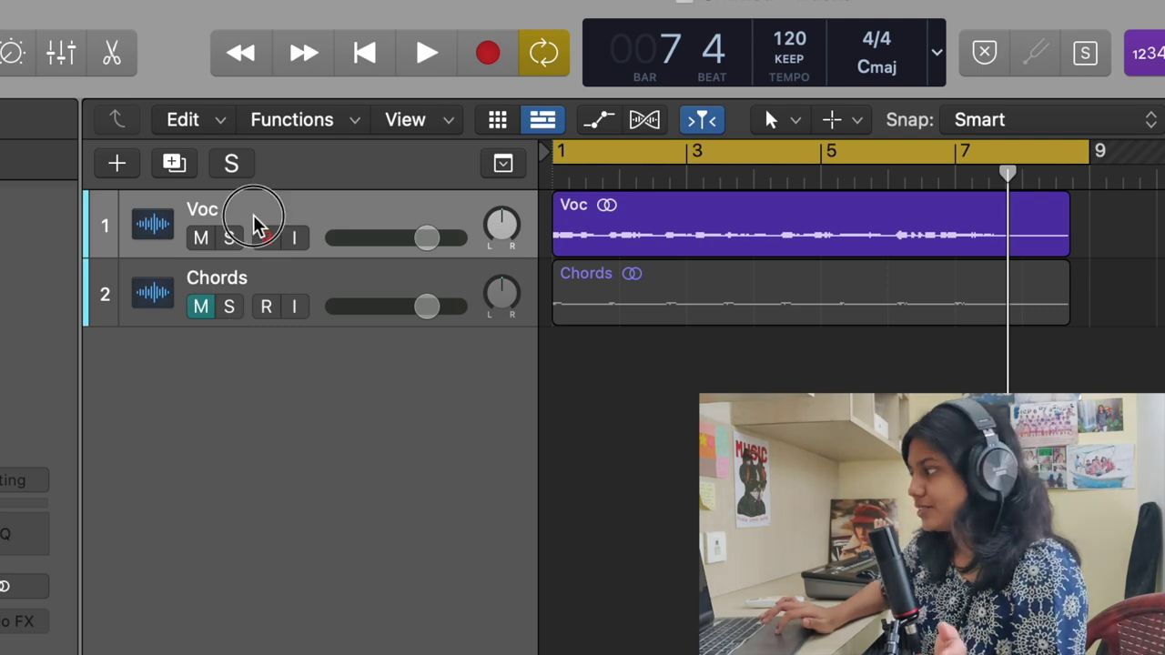
pyautogui.click(256, 218)
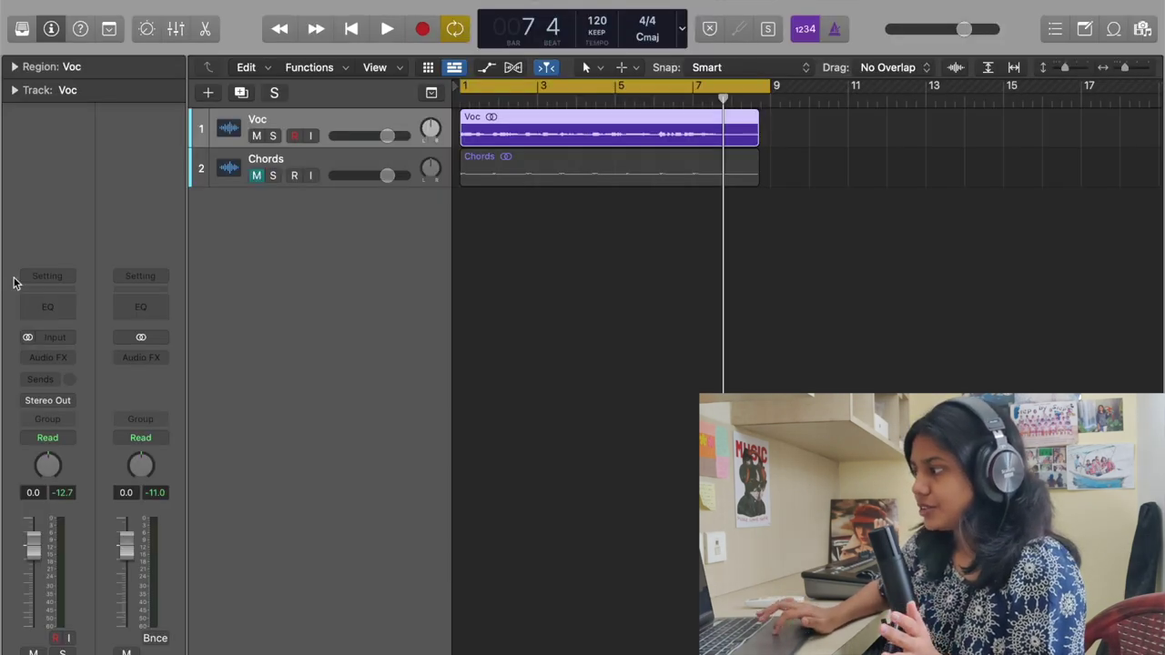
pyautogui.click(51, 29)
pyautogui.click(51, 29)
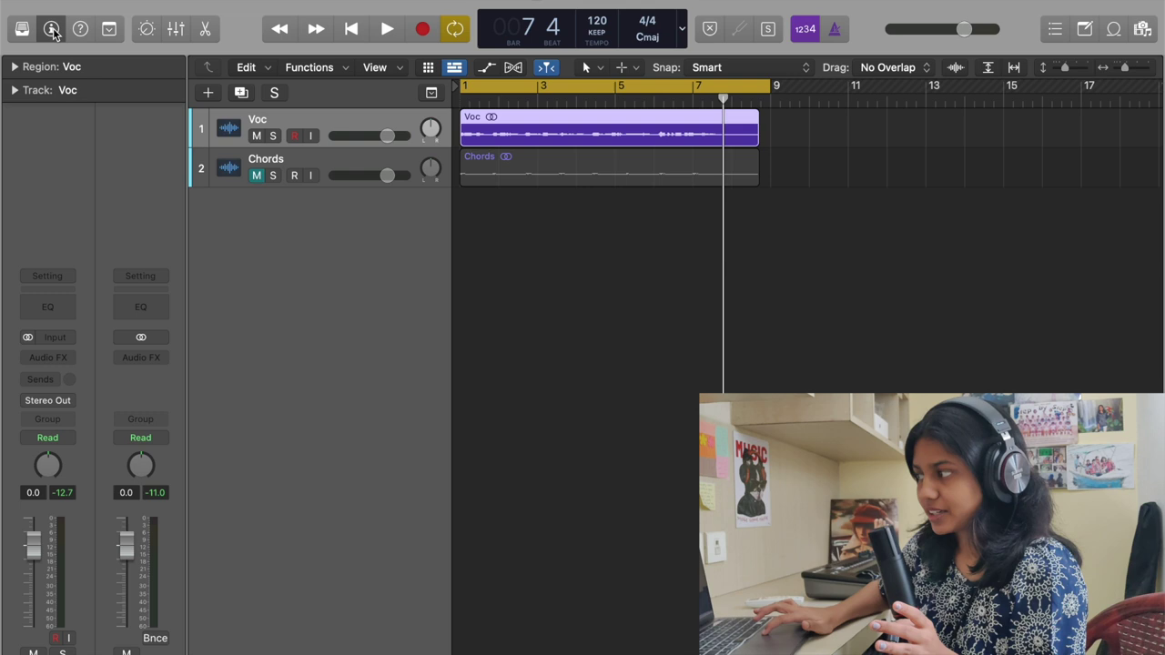
pyautogui.click(51, 29)
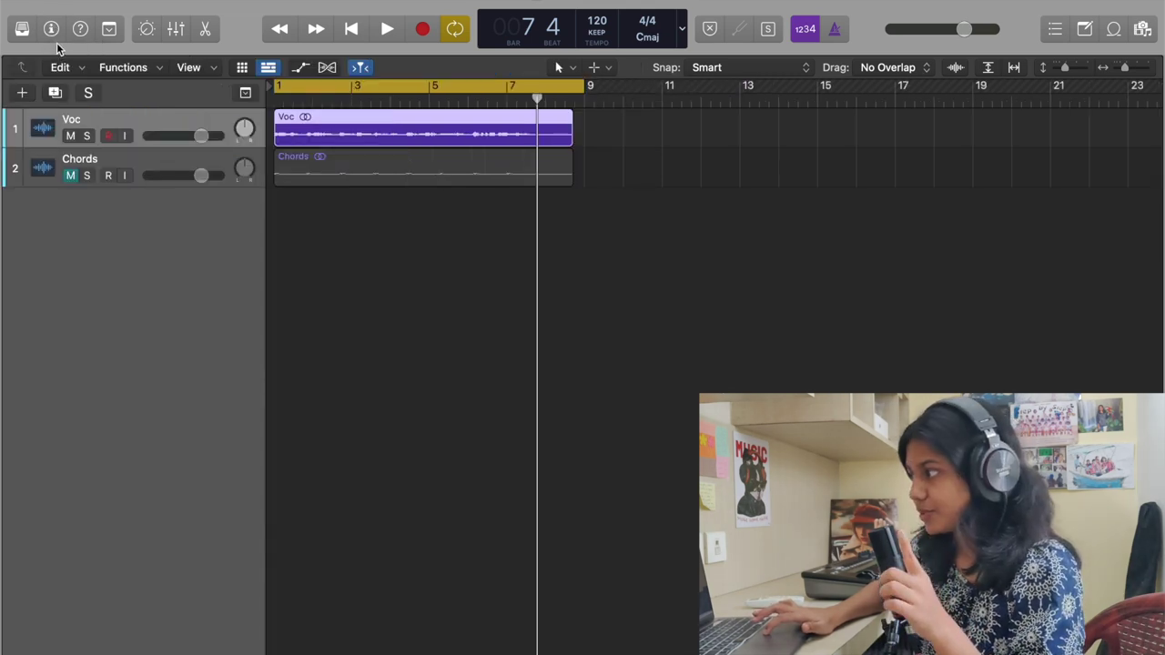
pyautogui.click(51, 29)
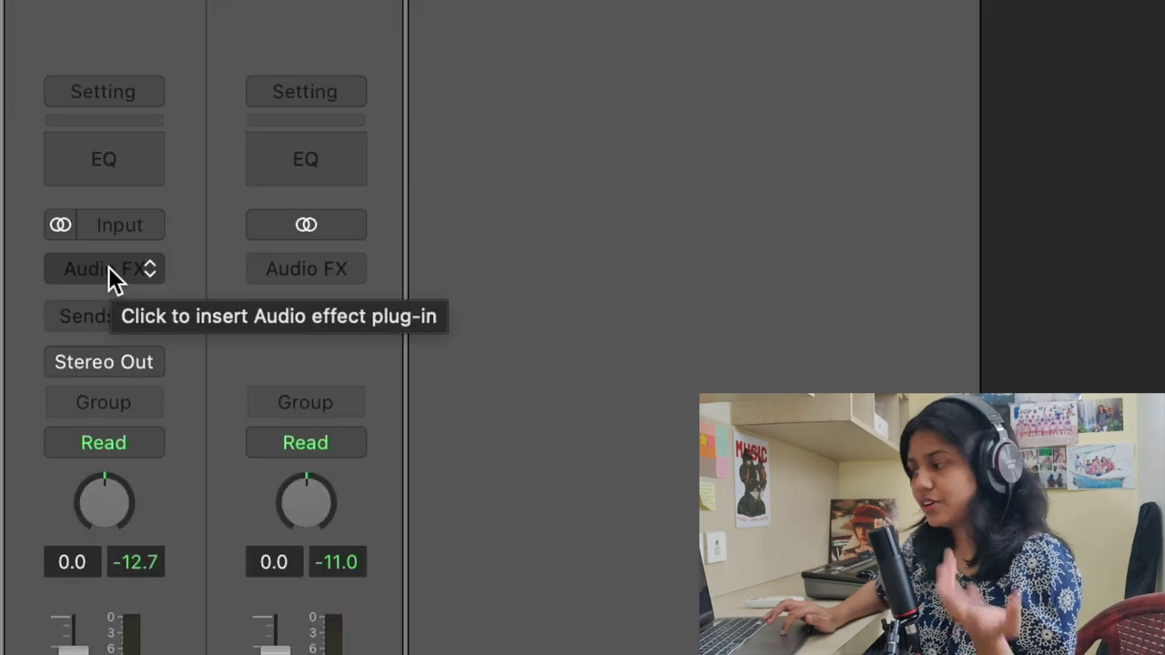
pyautogui.click(51, 359)
pyautogui.click(194, 58)
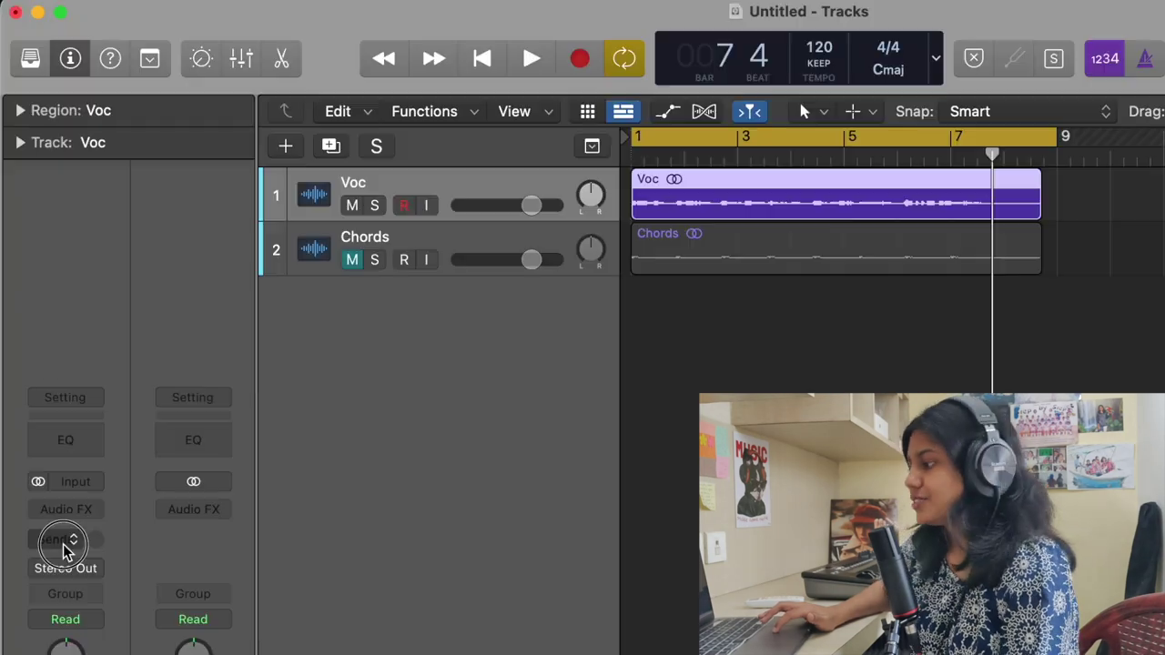
# Step: Route a send from the Voc channel to Bus 1
pyautogui.click(88, 292)
pyautogui.moveTo(97, 347)
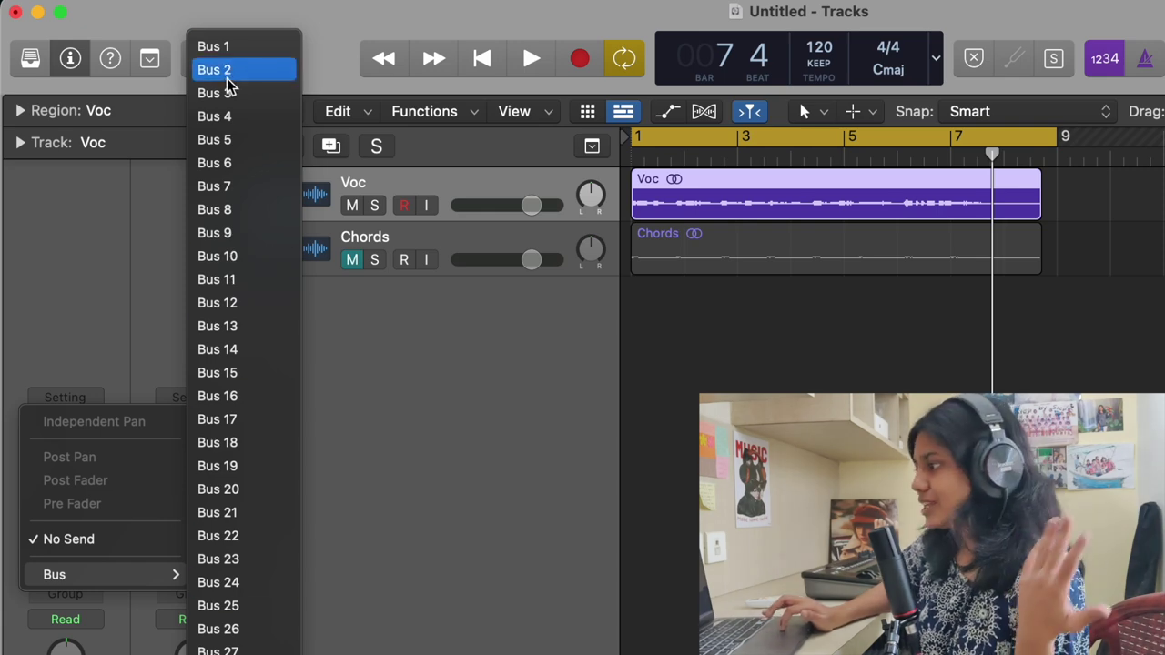
pyautogui.click(238, 48)
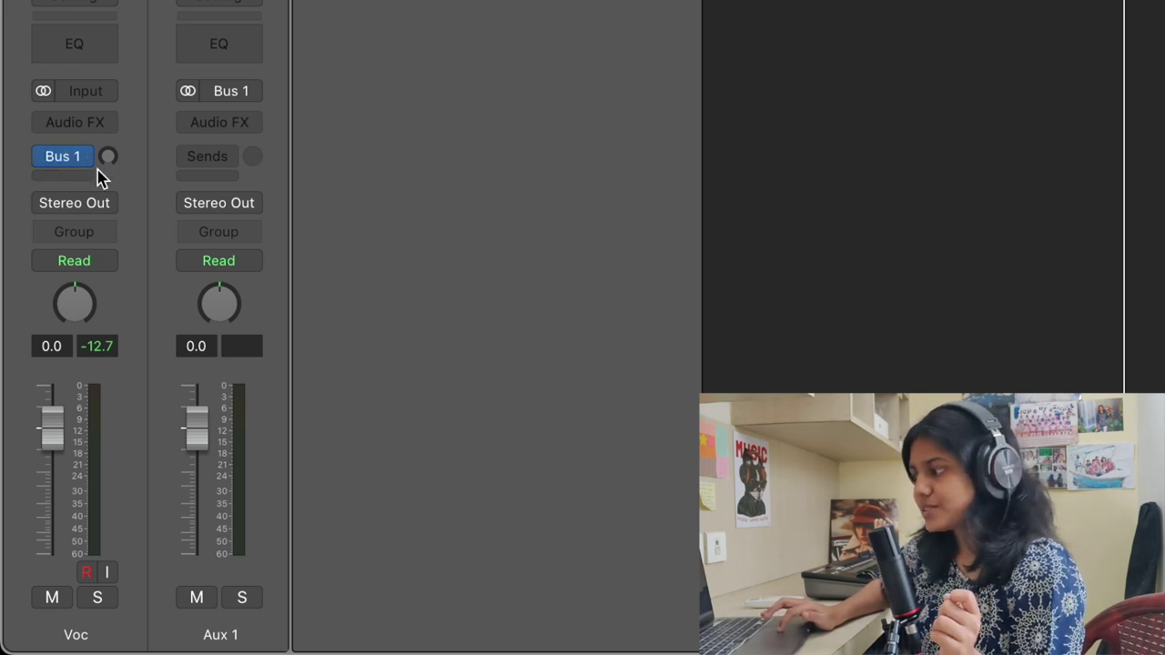
# Step: Rename the Aux 1 return to 'Voc_Rev'
pyautogui.doubleClick(250, 633)
pyautogui.write('R')
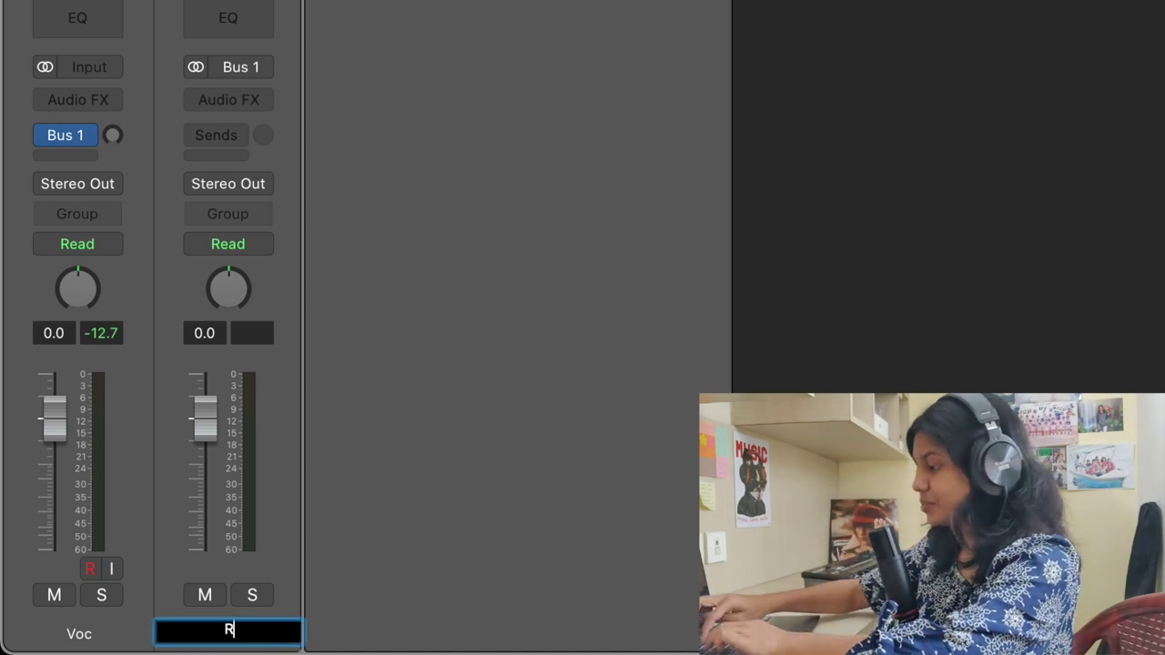
pyautogui.press('BackSpace')
pyautogui.write('Voc_')
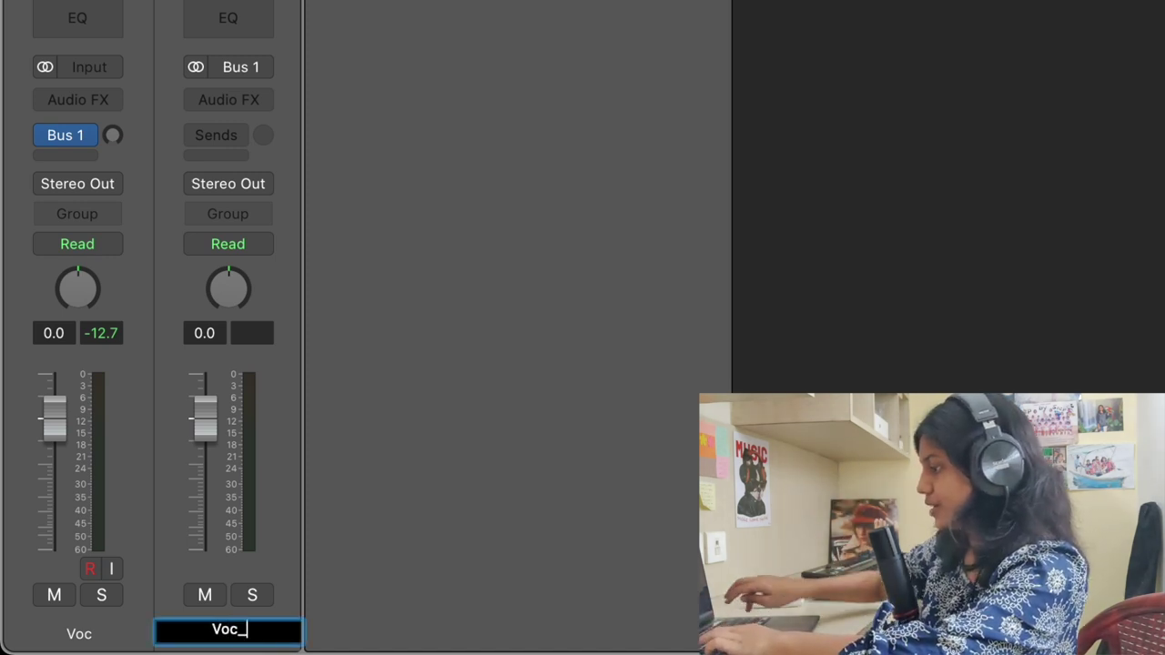
pyautogui.write('Rev')
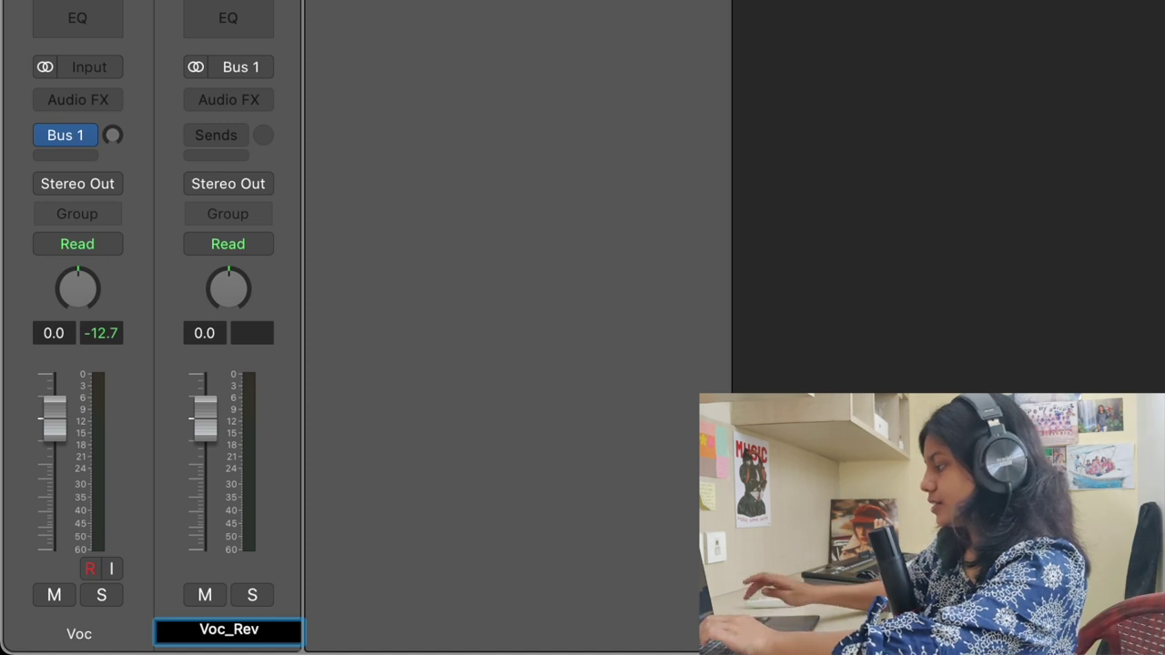
pyautogui.press('Return')
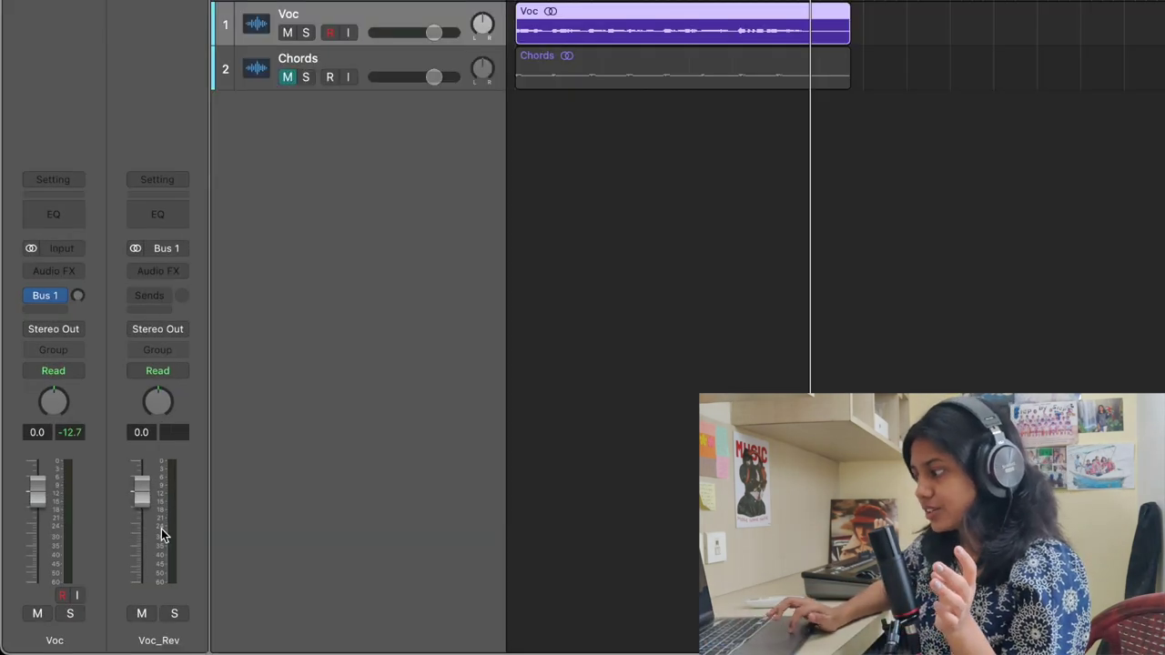
# Step: Insert a stereo Space Designer reverb on the Voc_Rev return
pyautogui.click(158, 272)
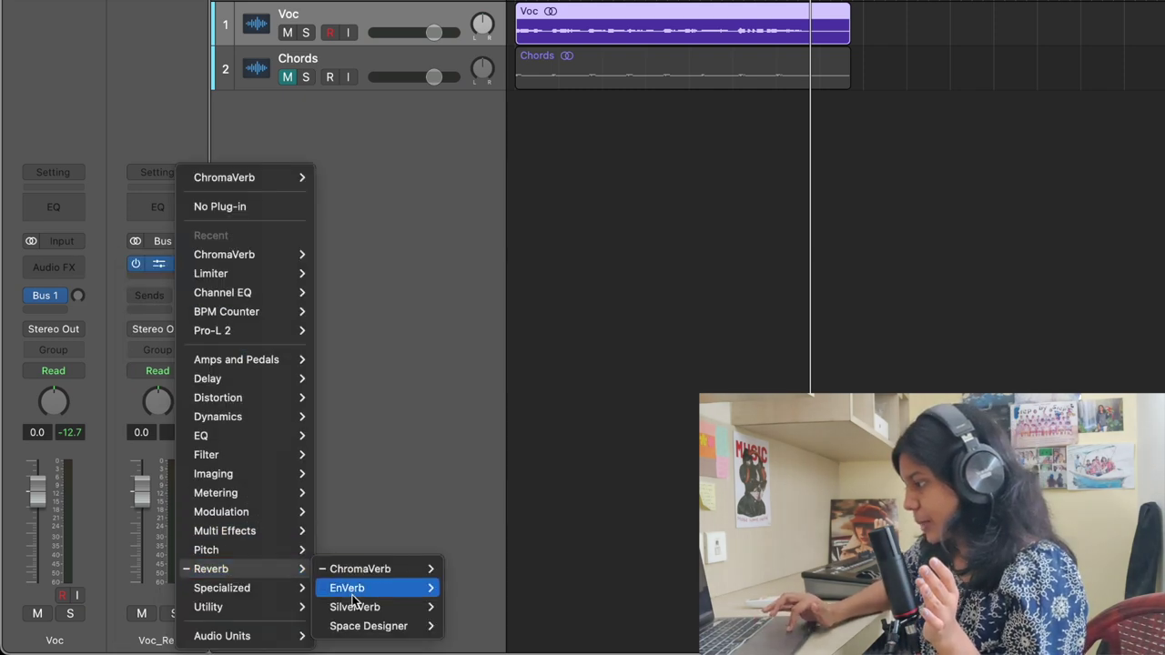
pyautogui.moveTo(364, 626)
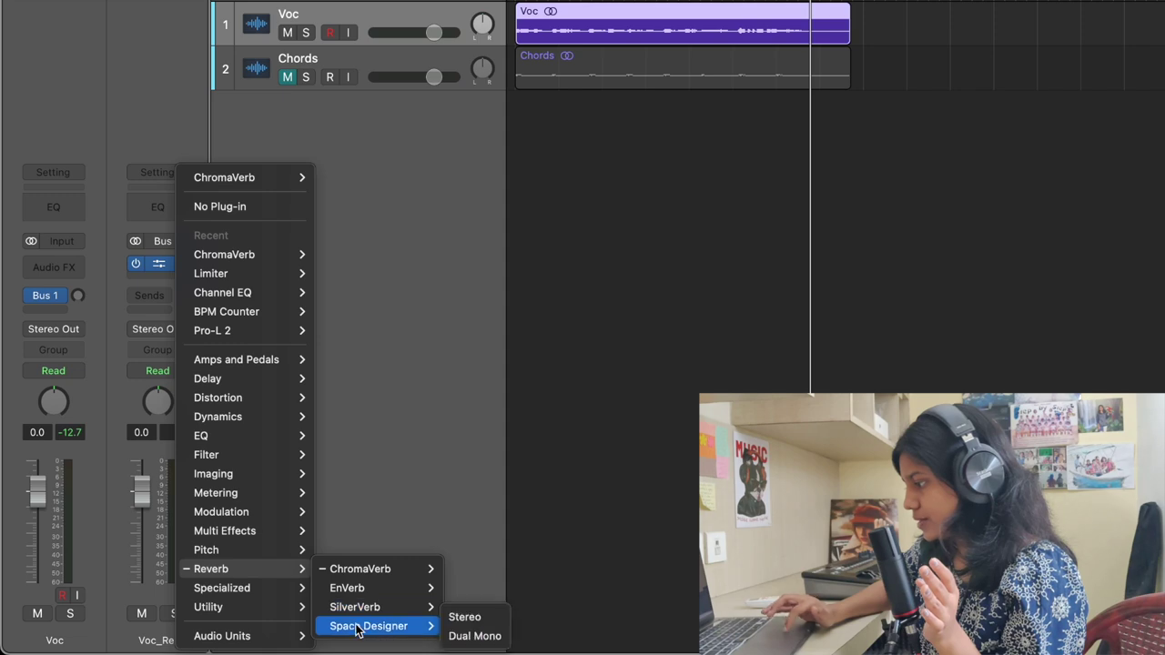
pyautogui.click(467, 618)
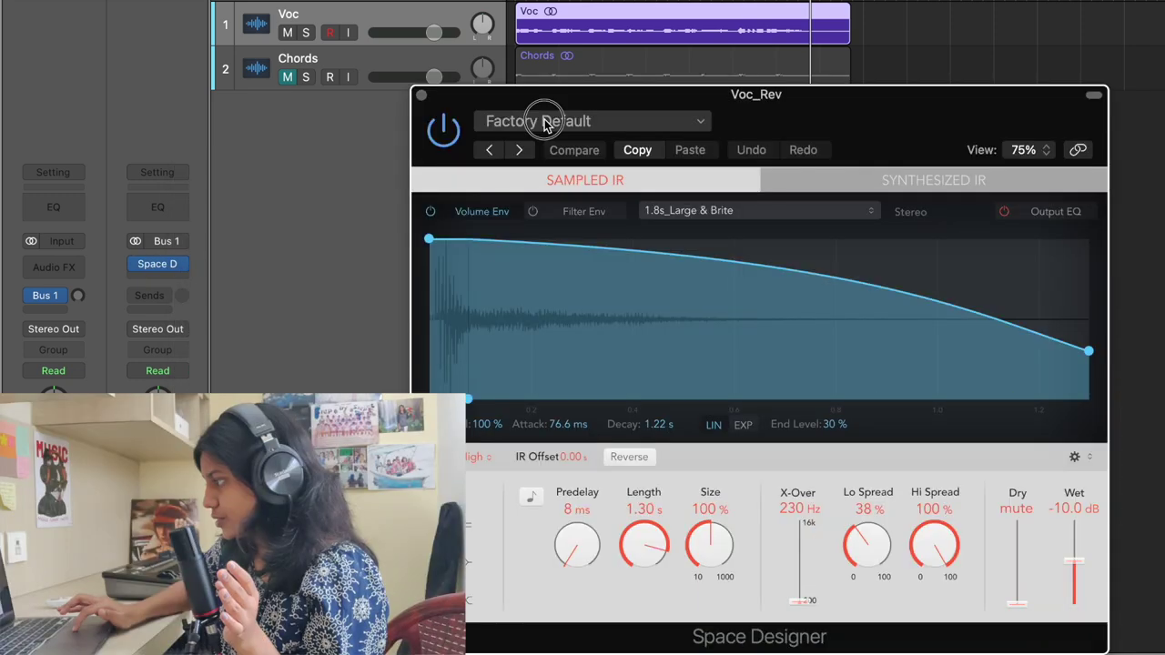
# Step: Load Space Designer's 03.3s Warm Vocal Hall preset and close the plug-in window
pyautogui.click(543, 122)
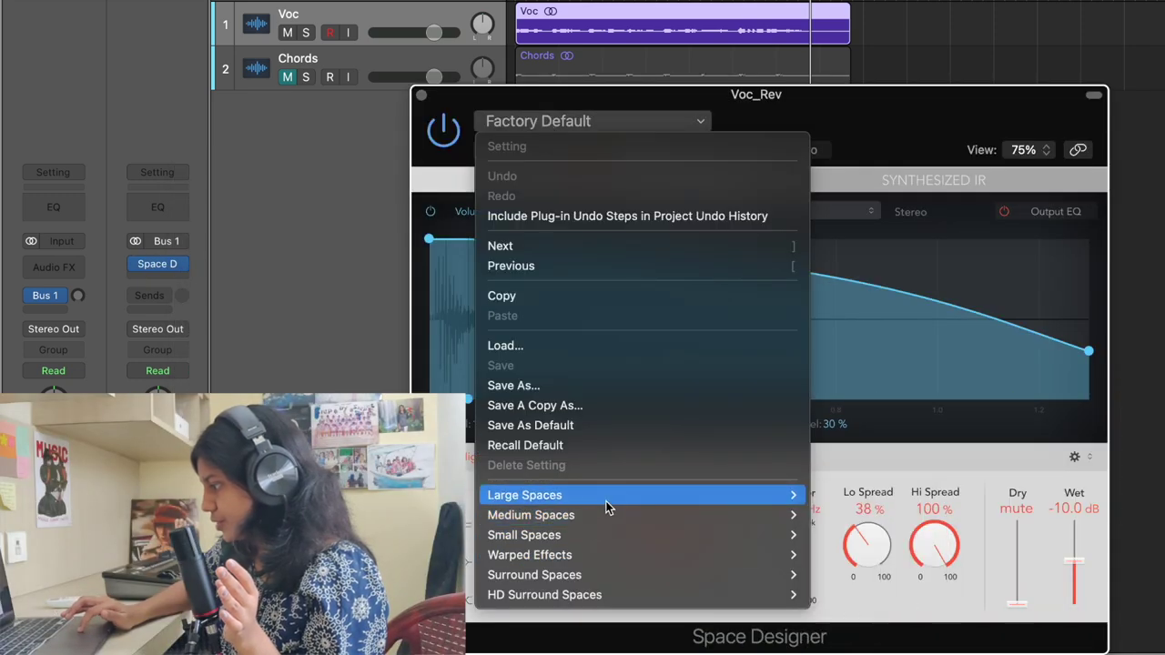
pyautogui.moveTo(605, 502)
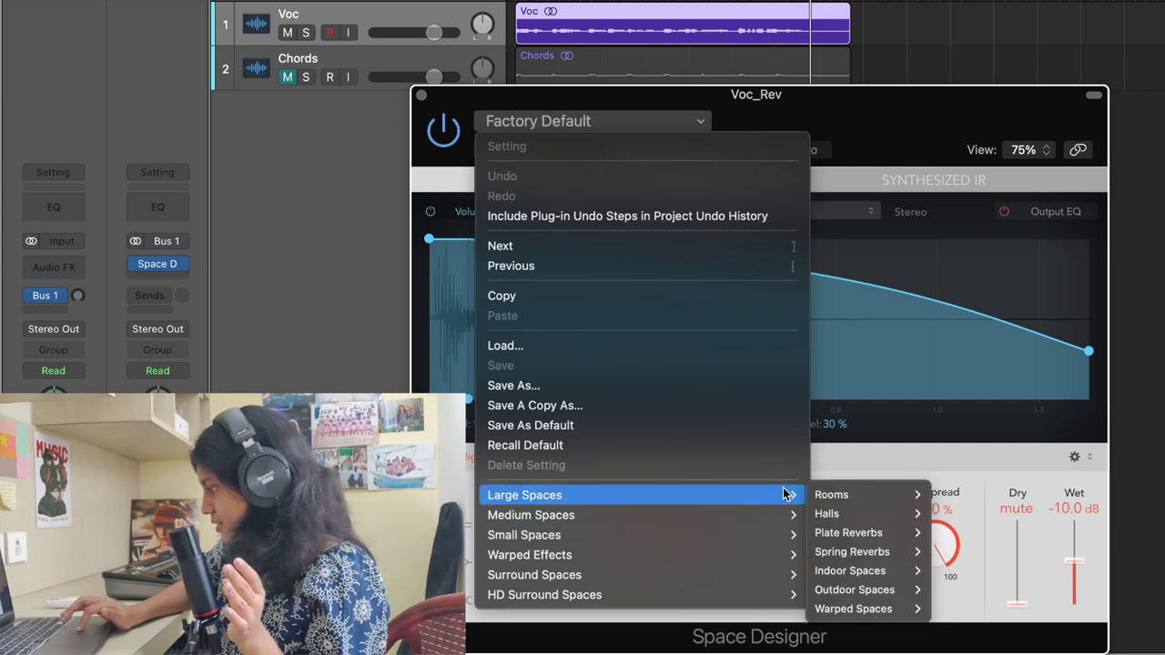
pyautogui.moveTo(849, 521)
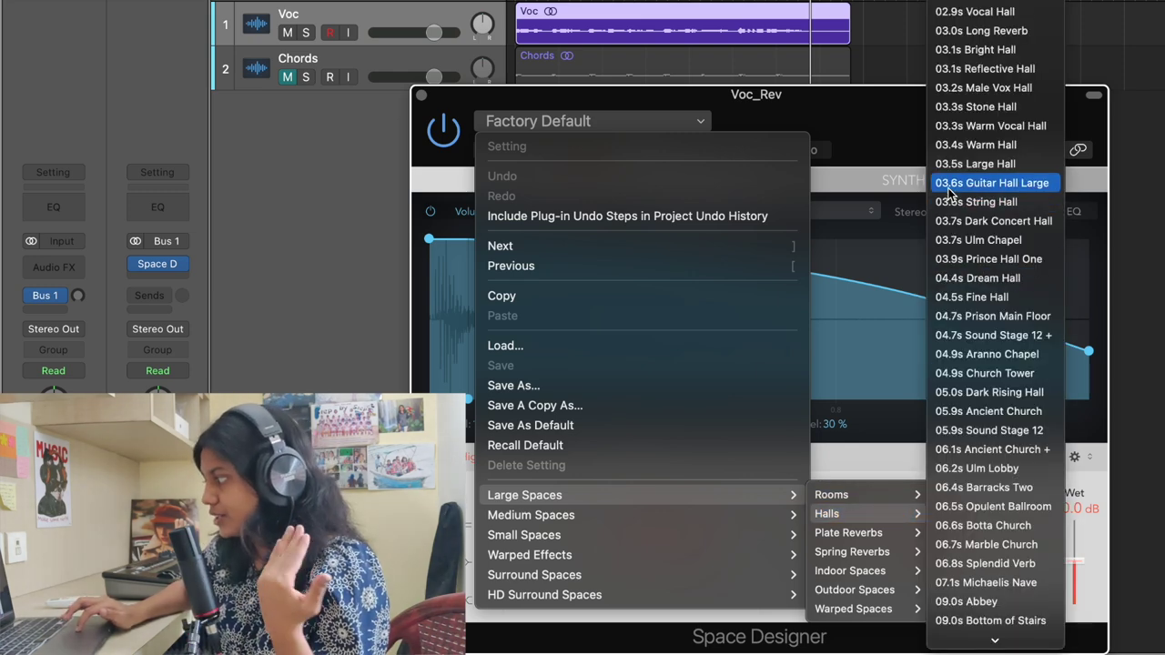
pyautogui.click(1010, 130)
pyautogui.click(421, 95)
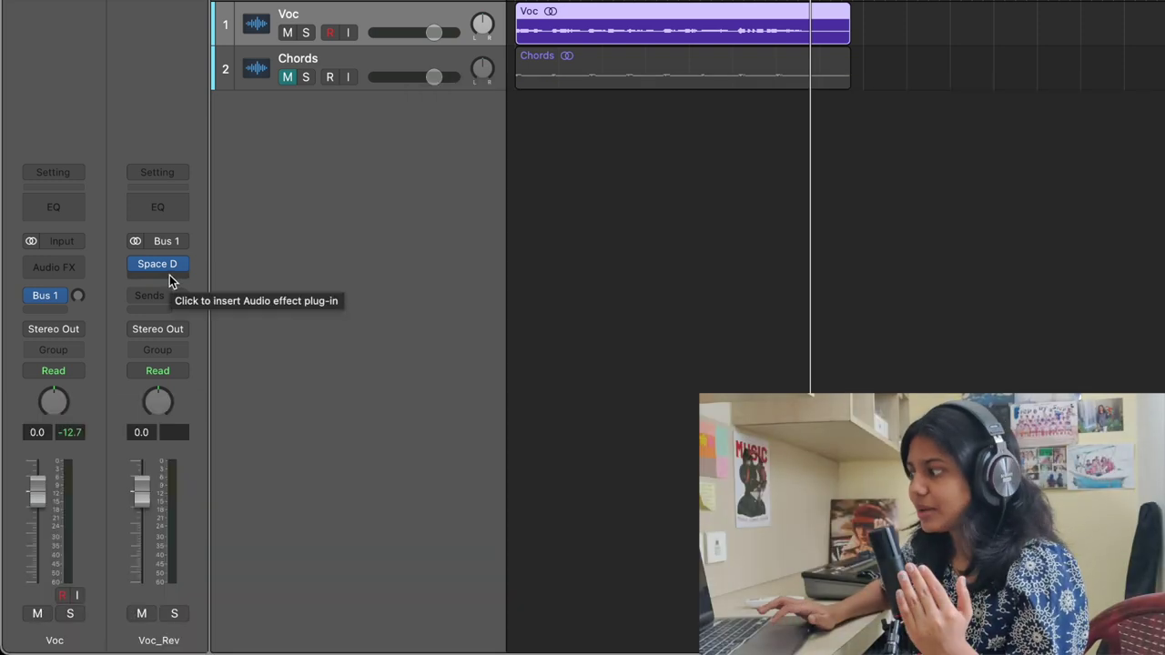
# Step: Add a Channel EQ after Space Designer on Voc_Rev, high-passing at about 354 Hz, then play
pyautogui.click(170, 275)
pyautogui.moveTo(177, 365)
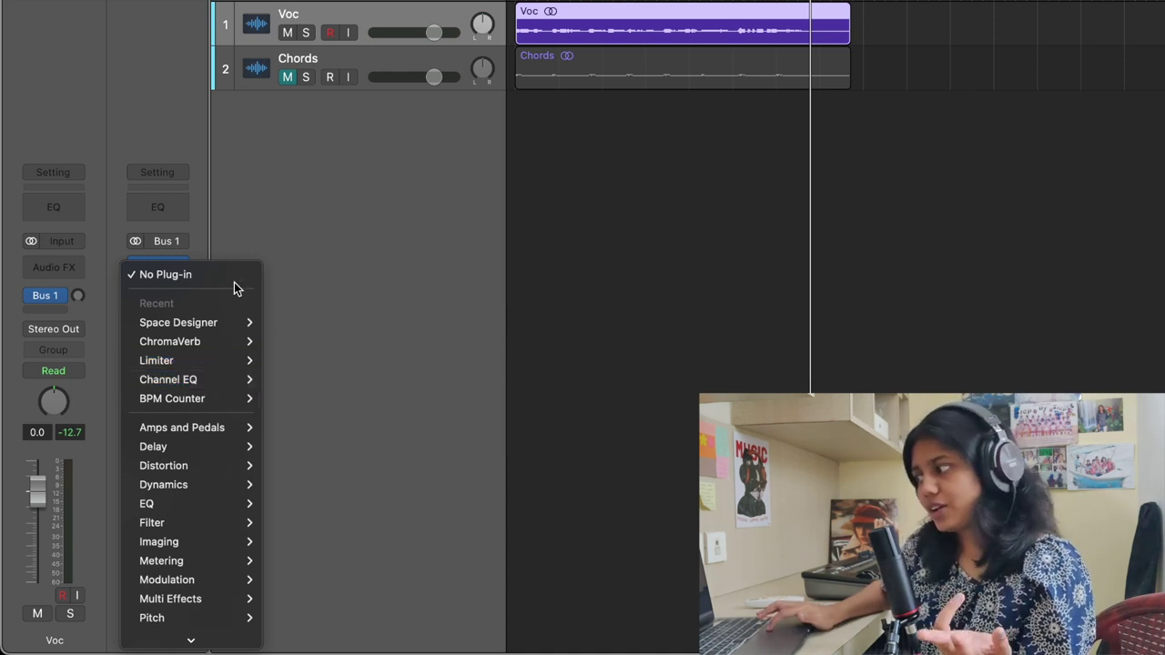
pyautogui.click(232, 323)
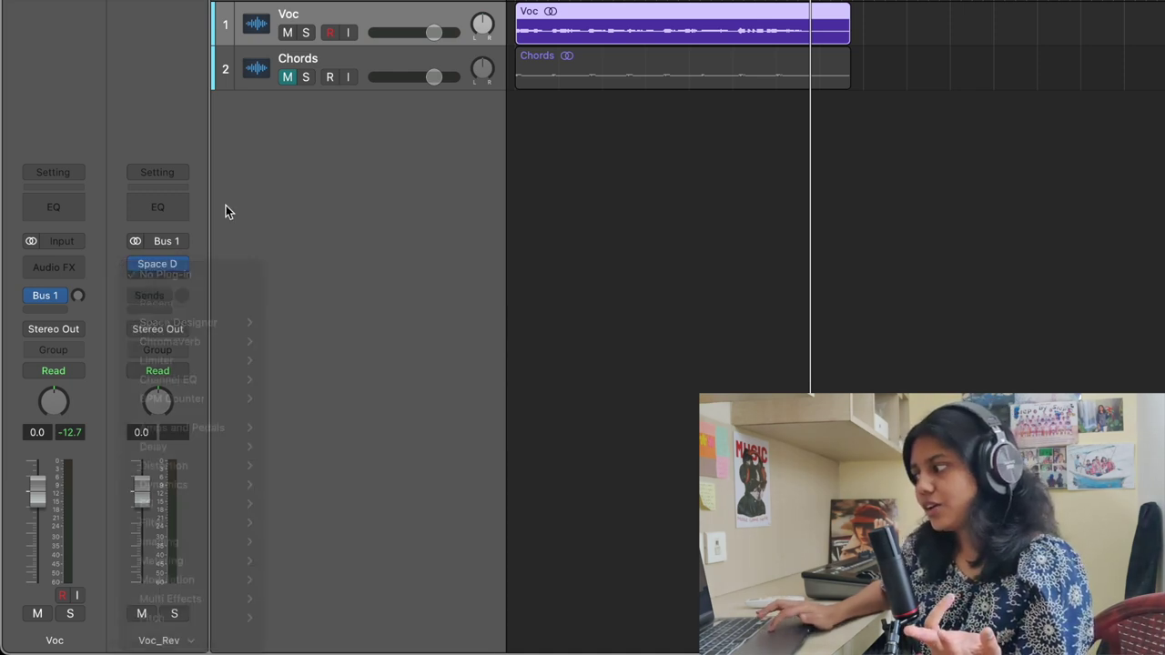
pyautogui.click(168, 211)
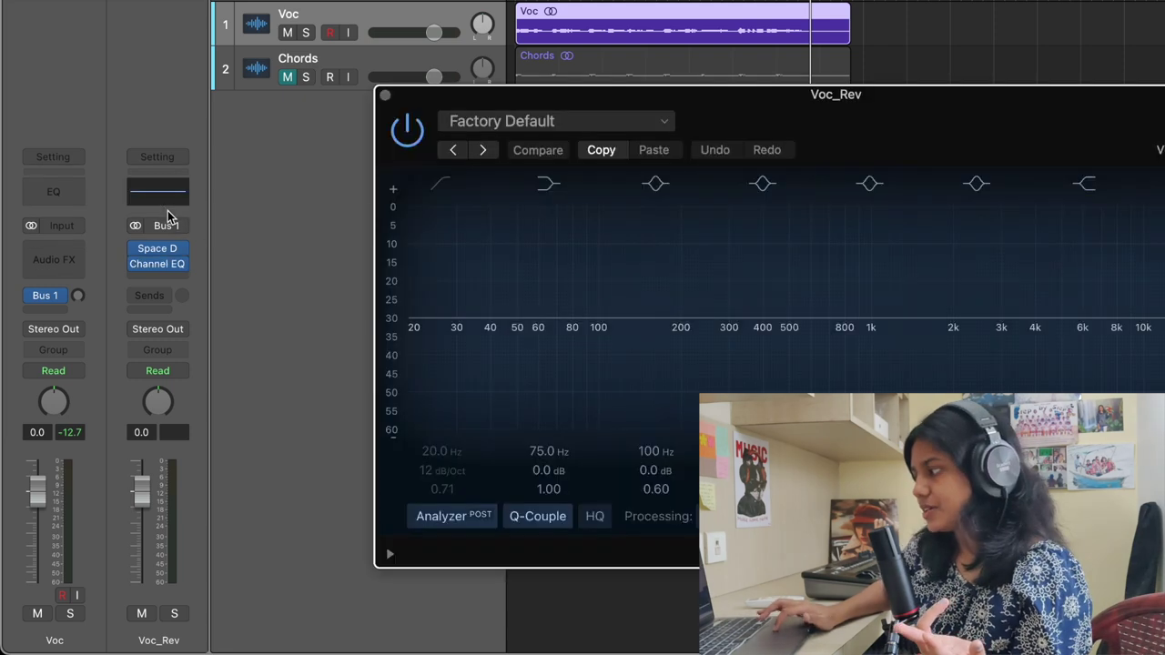
pyautogui.click(441, 184)
pyautogui.moveTo(410, 342); pyautogui.dragTo(749, 339)
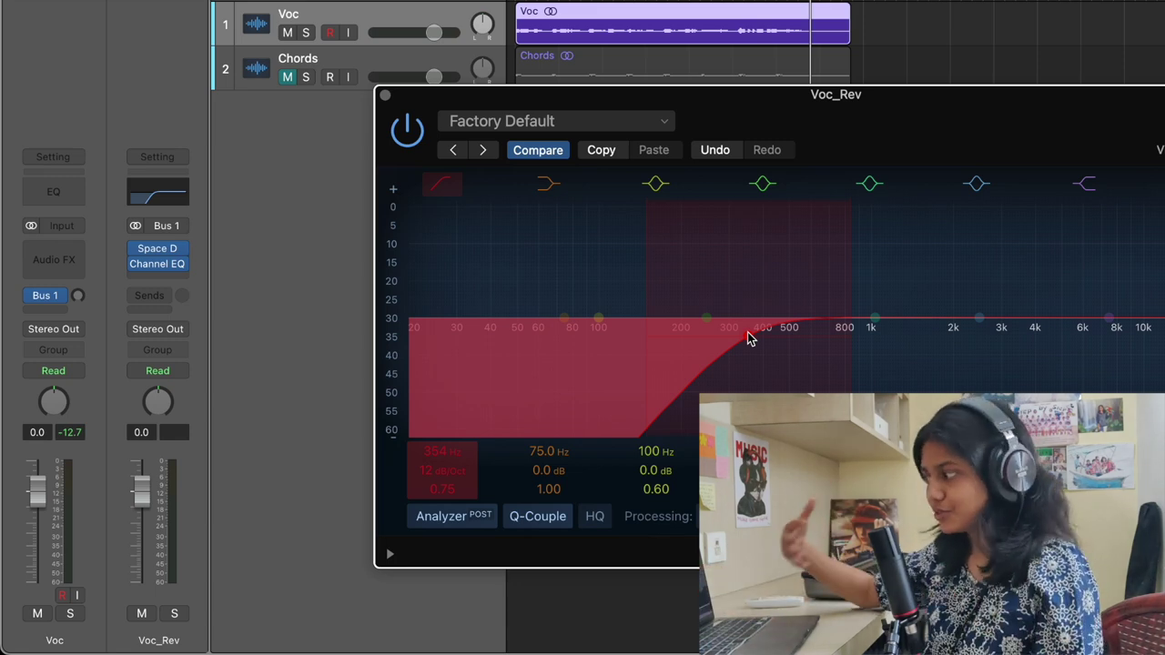
pyautogui.click(385, 95)
pyautogui.press('space')
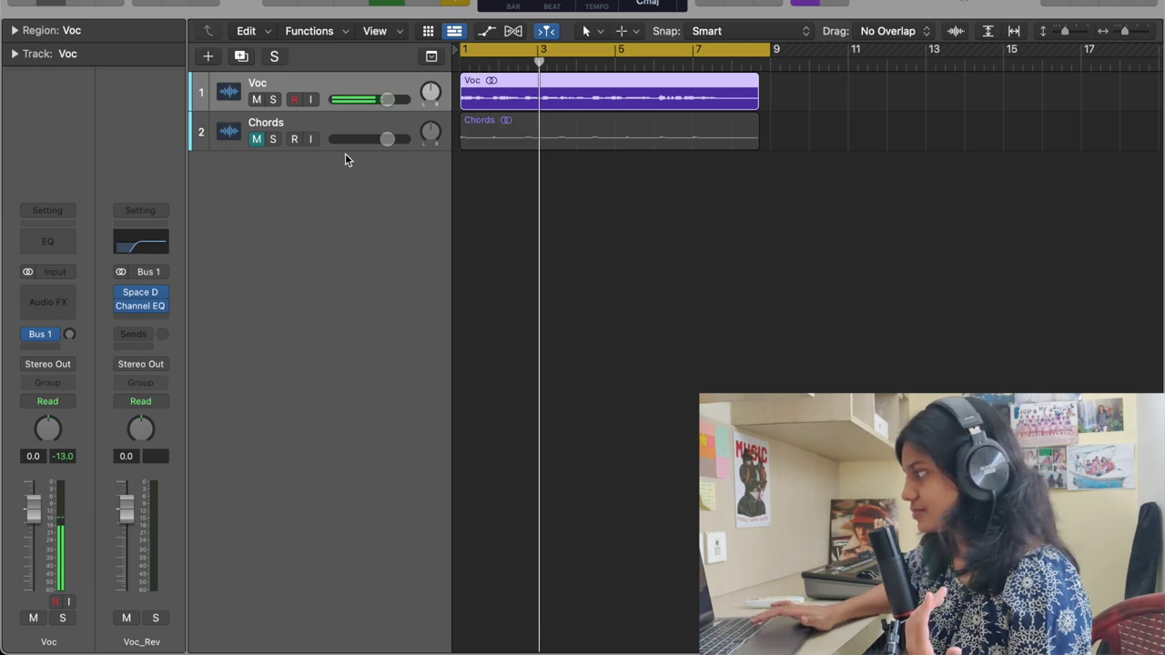
# Step: Stop playback, then activate the Voc Bus 1 send and set it to about -5.8 dB
pyautogui.press('Return')
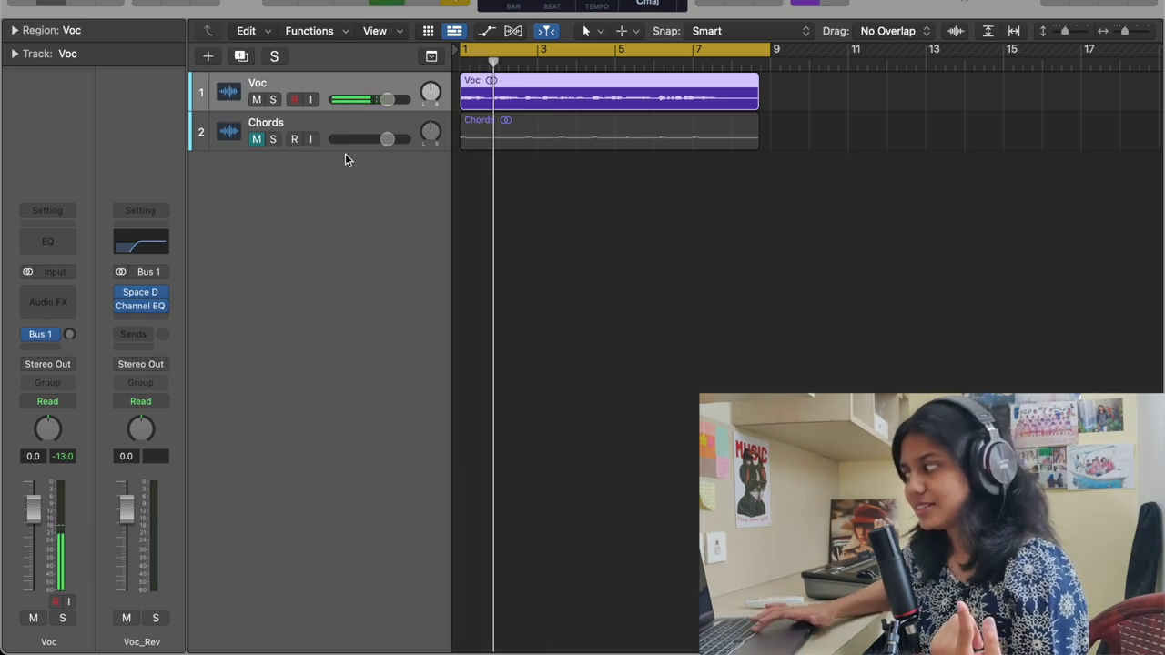
pyautogui.press('space')
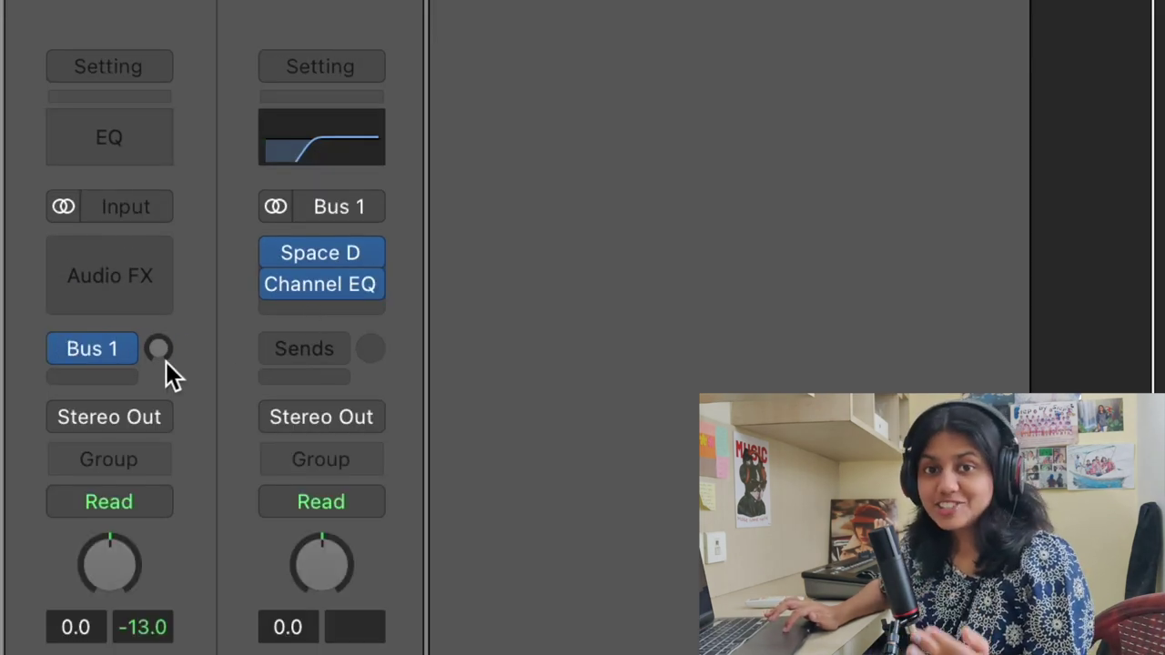
pyautogui.moveTo(164, 359)
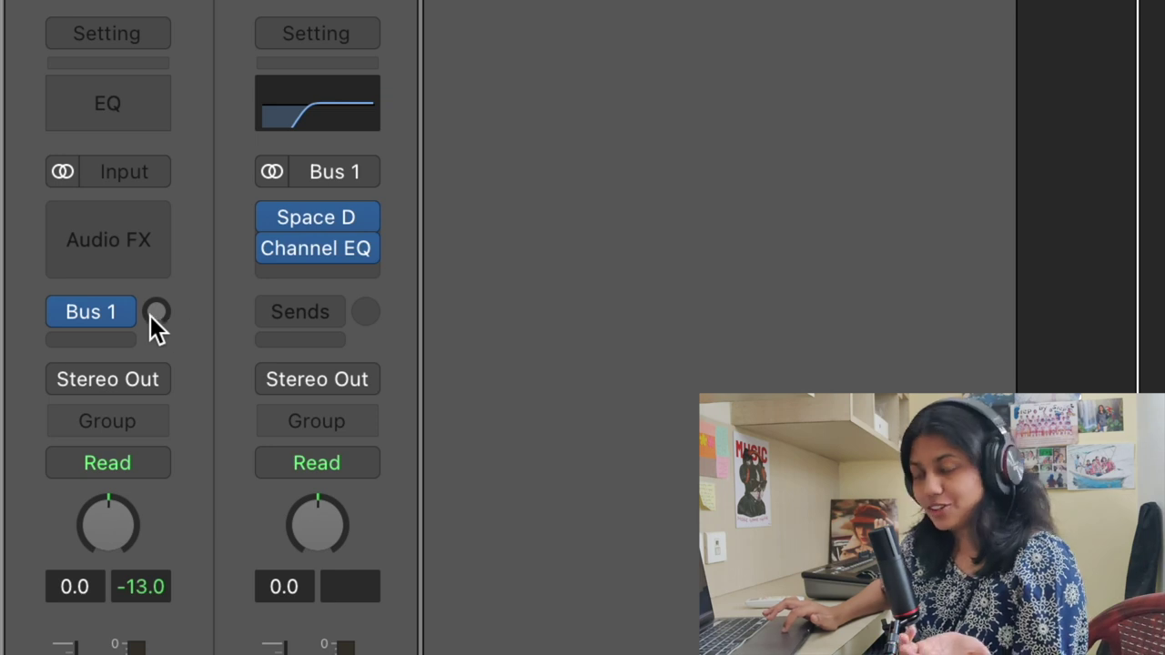
pyautogui.moveTo(162, 312)
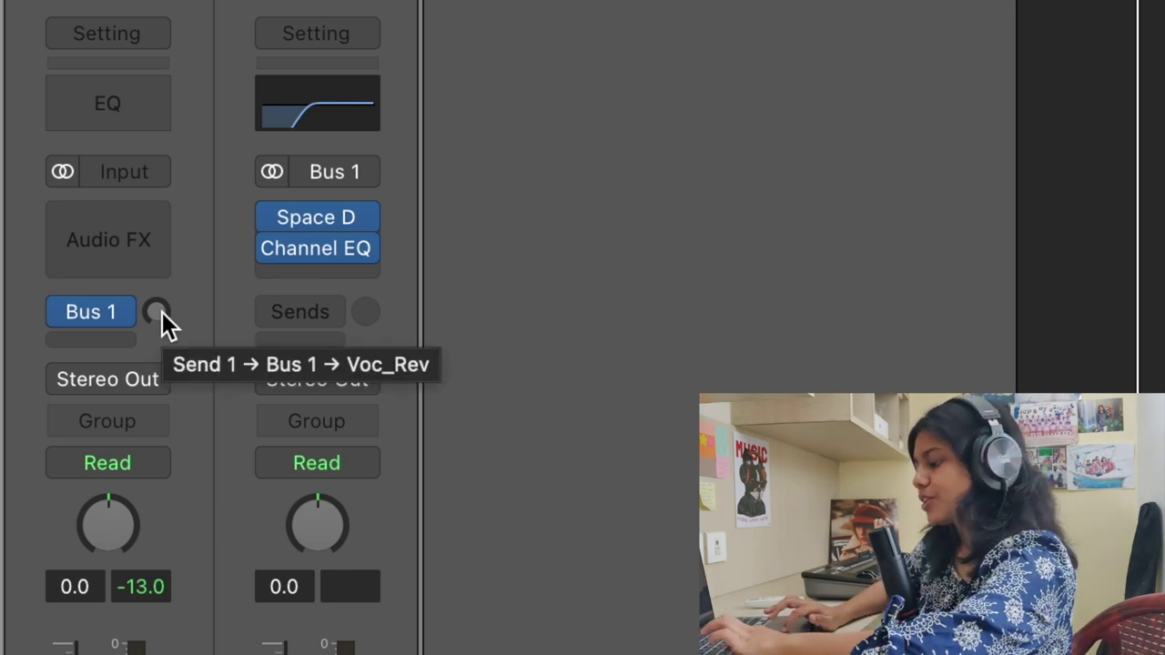
pyautogui.keyDown('alt'); pyautogui.click(157, 312); pyautogui.keyUp('alt')
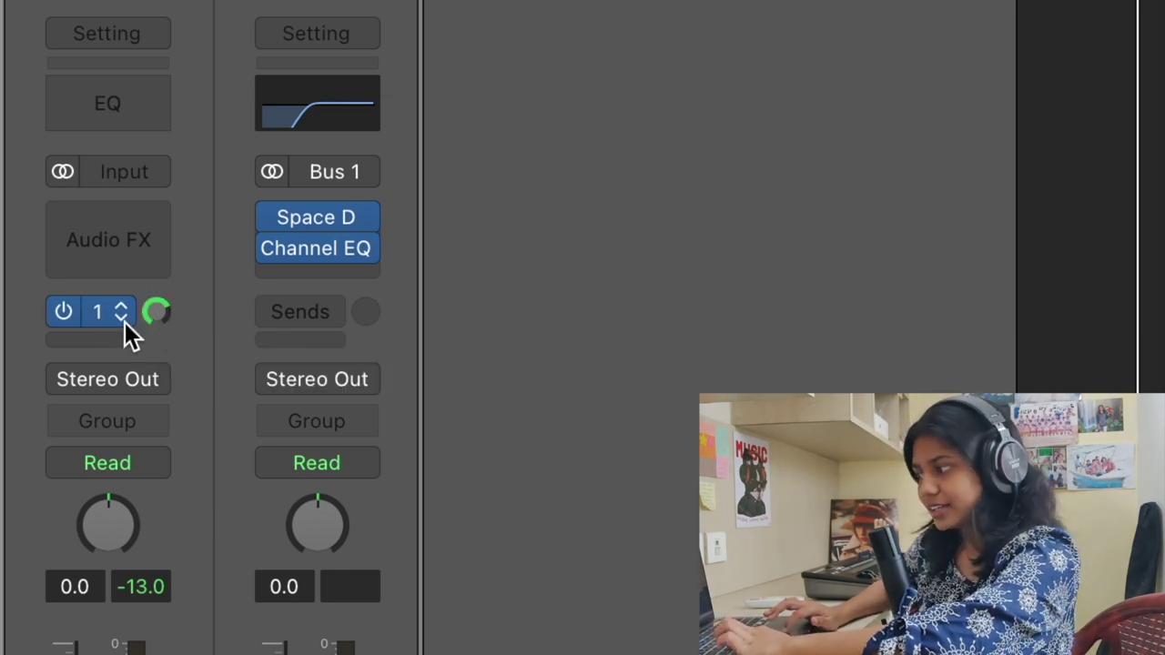
pyautogui.moveTo(149, 313)
pyautogui.mouseDown()
pyautogui.moveTo(177, 442)
pyautogui.moveTo(162, 323)
pyautogui.mouseUp()
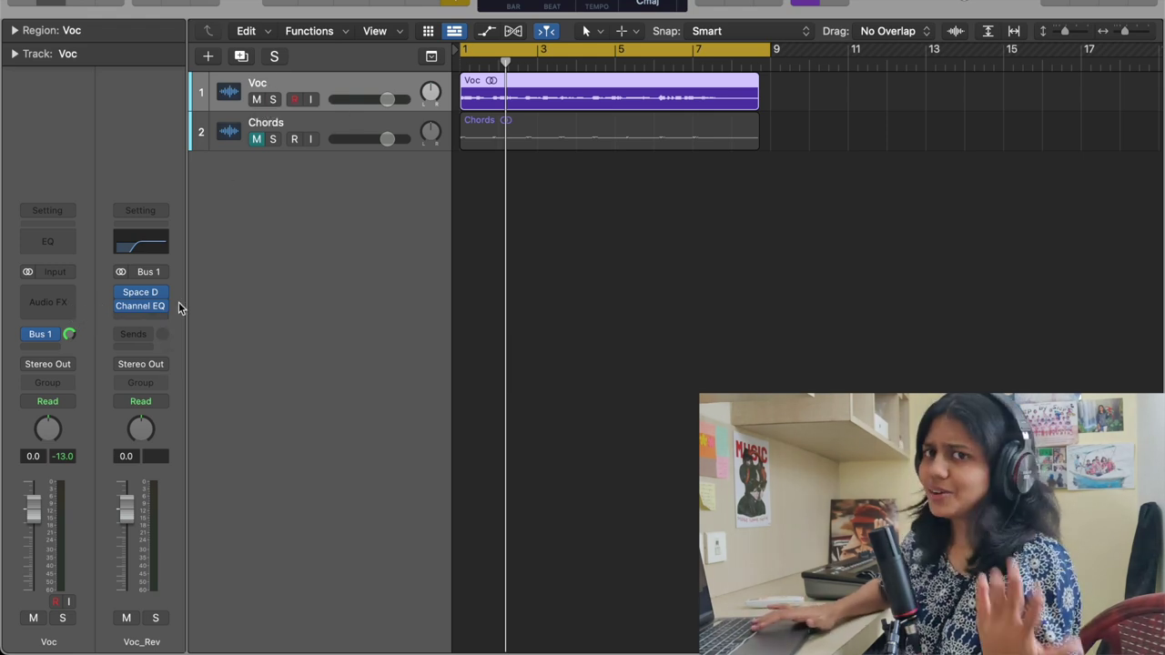
# Step: Try Voc_Rev EQ low-cut settings from 39.6 to 354 Hz and a 300 Hz high cut
pyautogui.press('Return')
pyautogui.press('space')
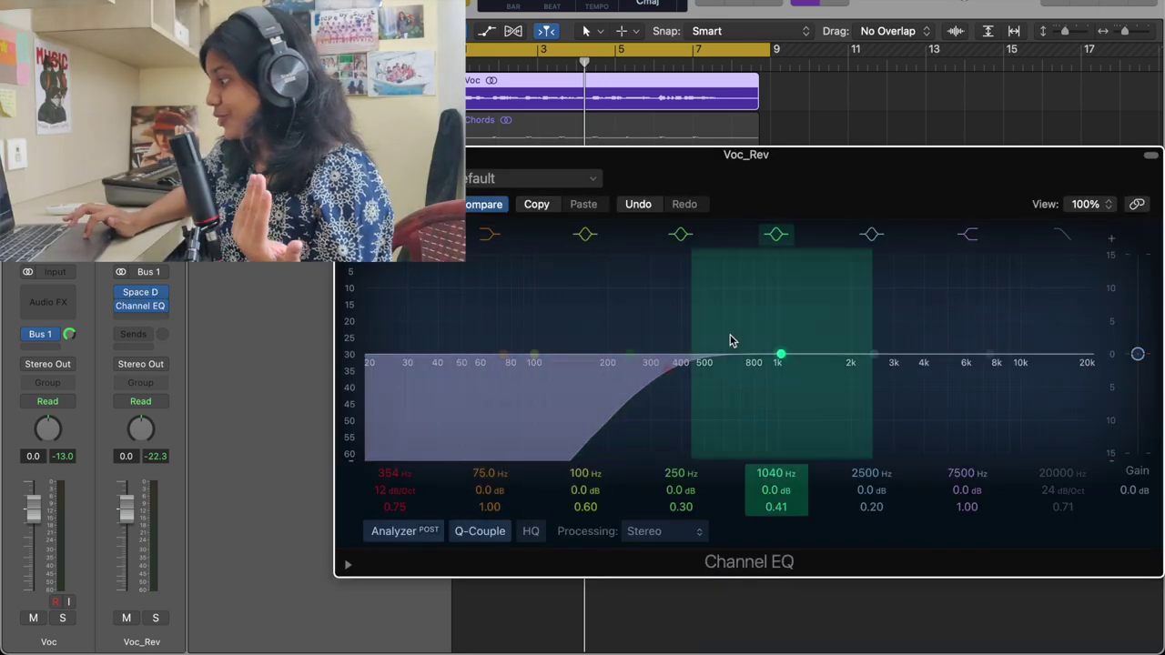
pyautogui.moveTo(628, 381); pyautogui.dragTo(668, 377)
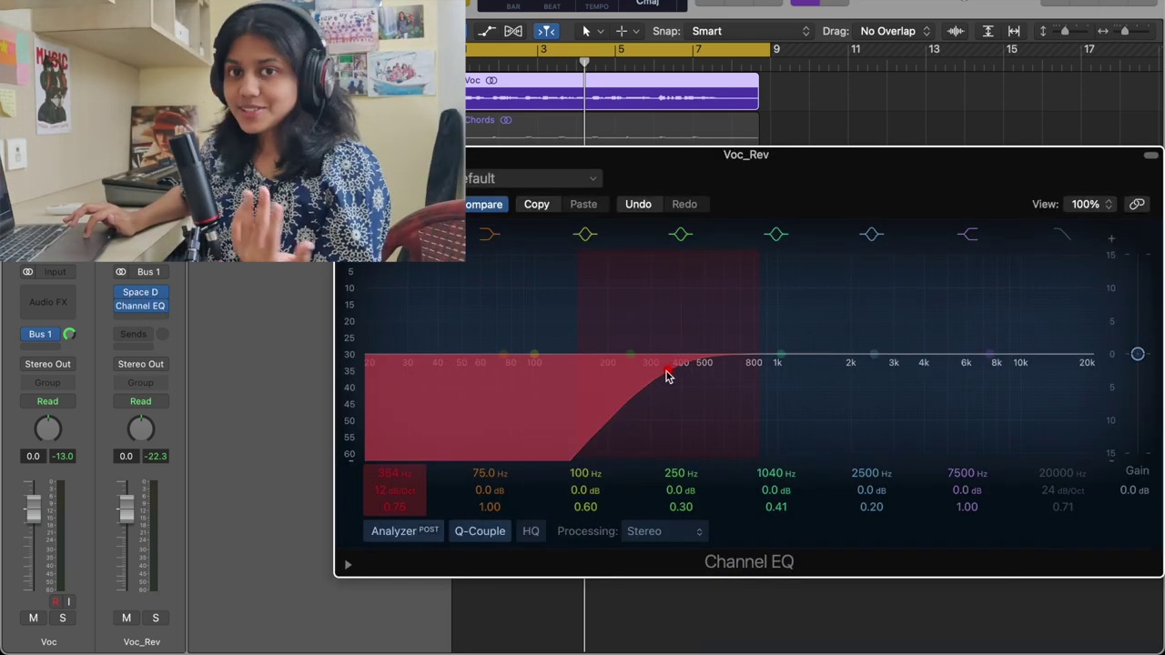
pyautogui.moveTo(666, 375); pyautogui.dragTo(437, 373)
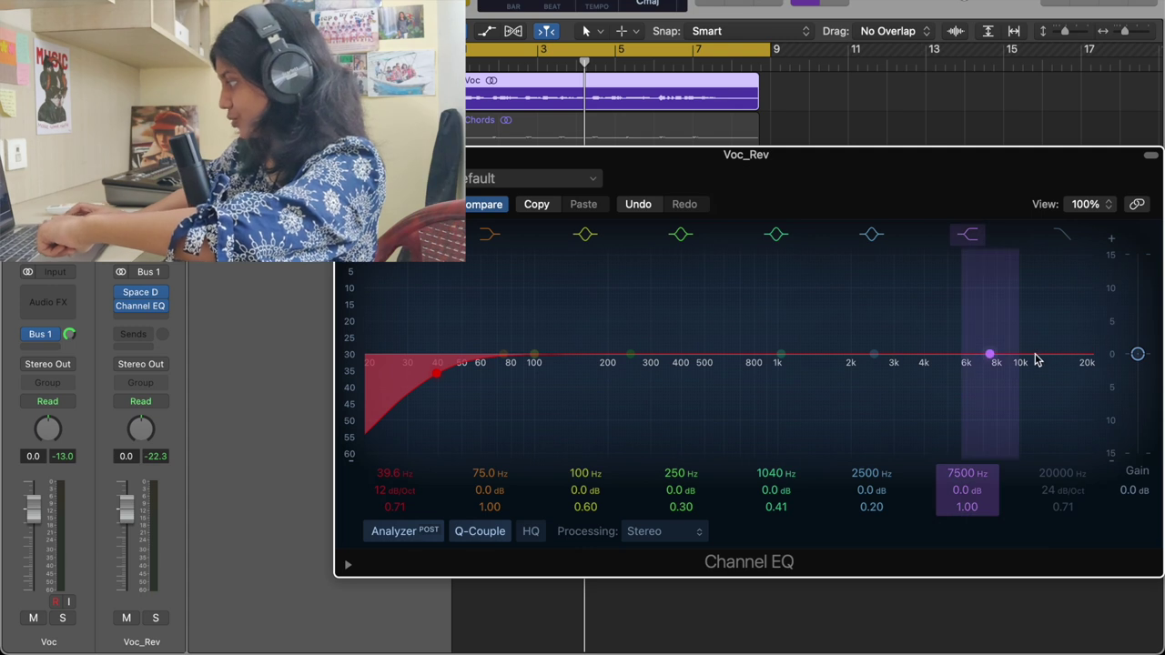
pyautogui.click(1064, 238)
pyautogui.moveTo(1096, 374); pyautogui.dragTo(643, 373)
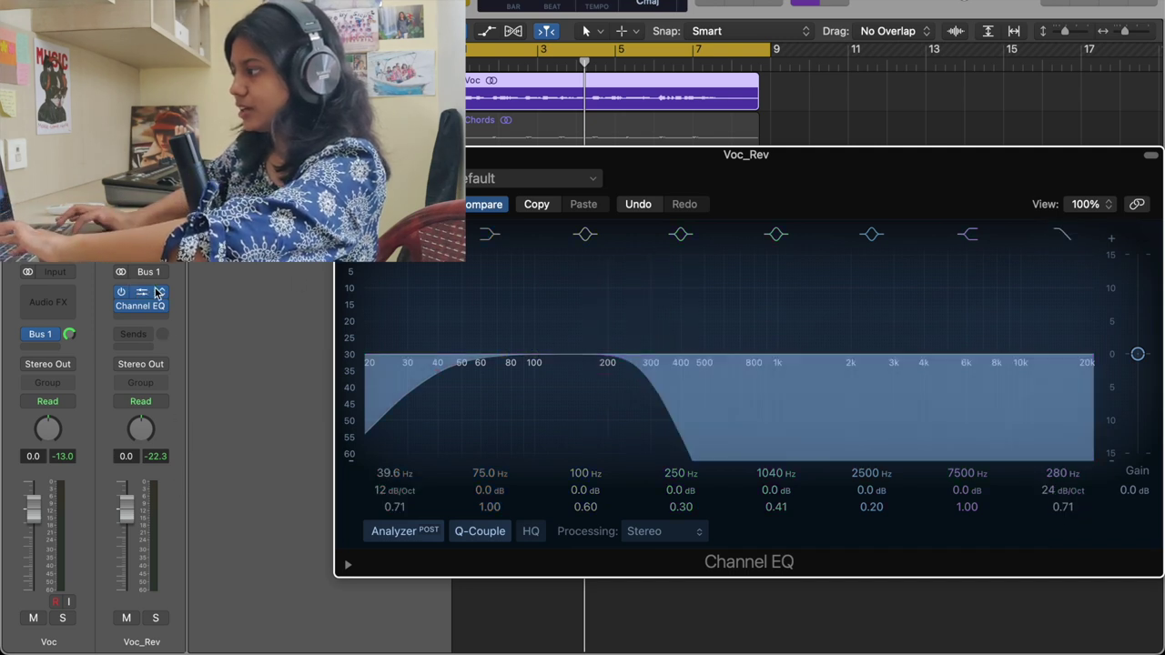
# Step: Solo the Voc_Rev return and play it back twice to audition the reverb
pyautogui.click(164, 618)
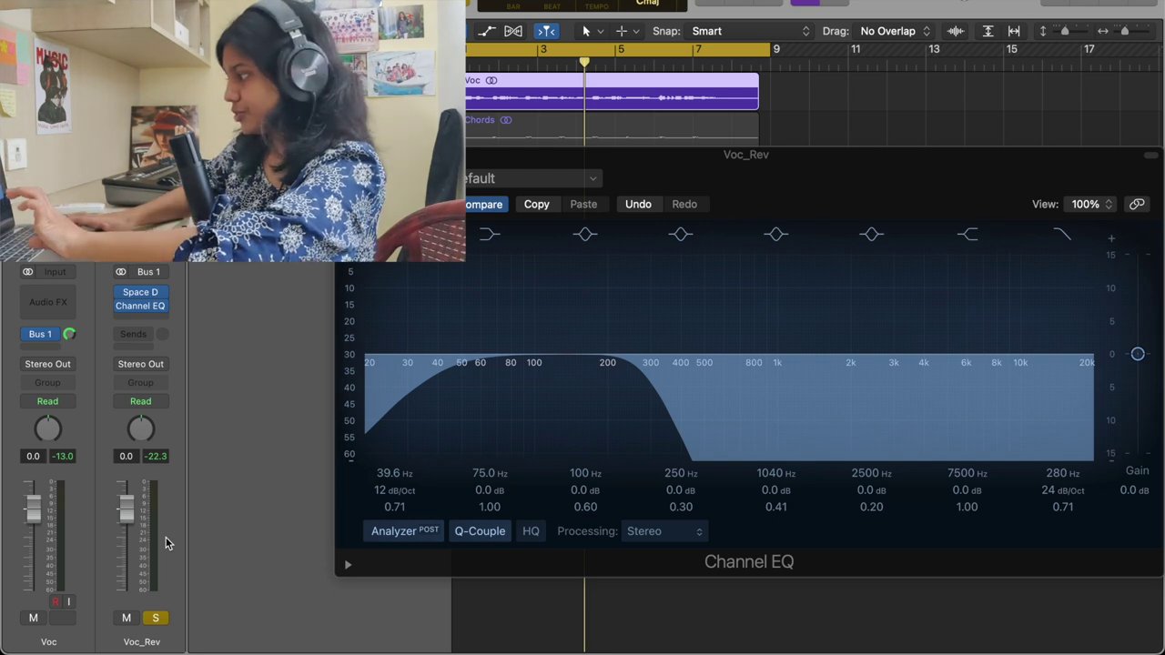
pyautogui.press('space')
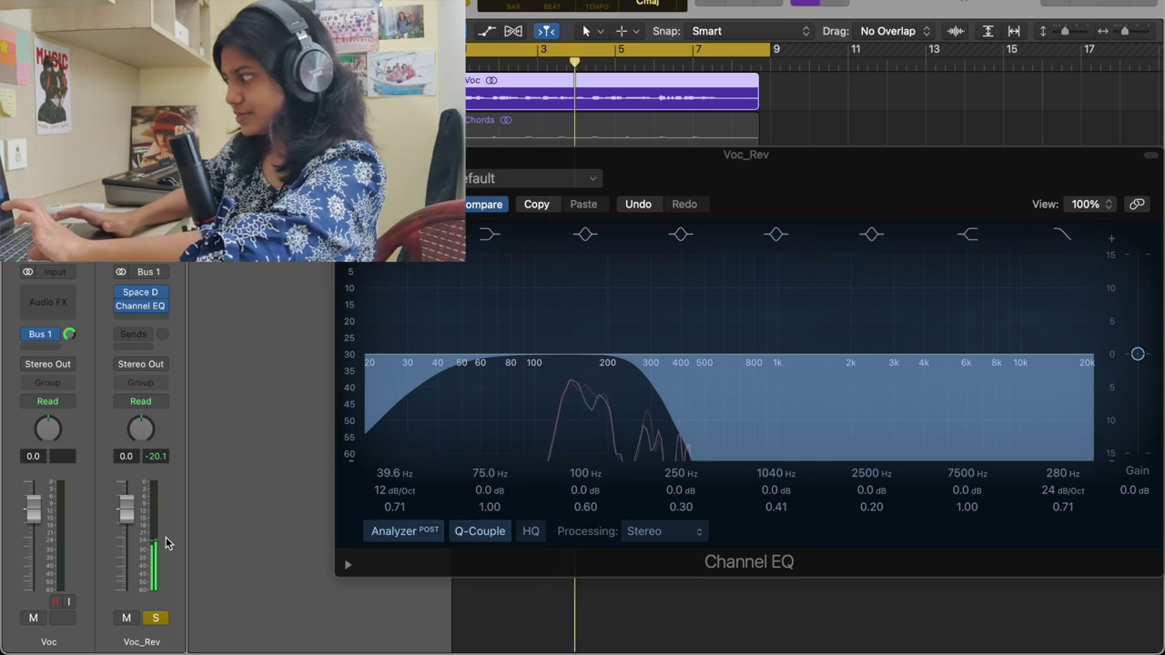
pyautogui.press('space')
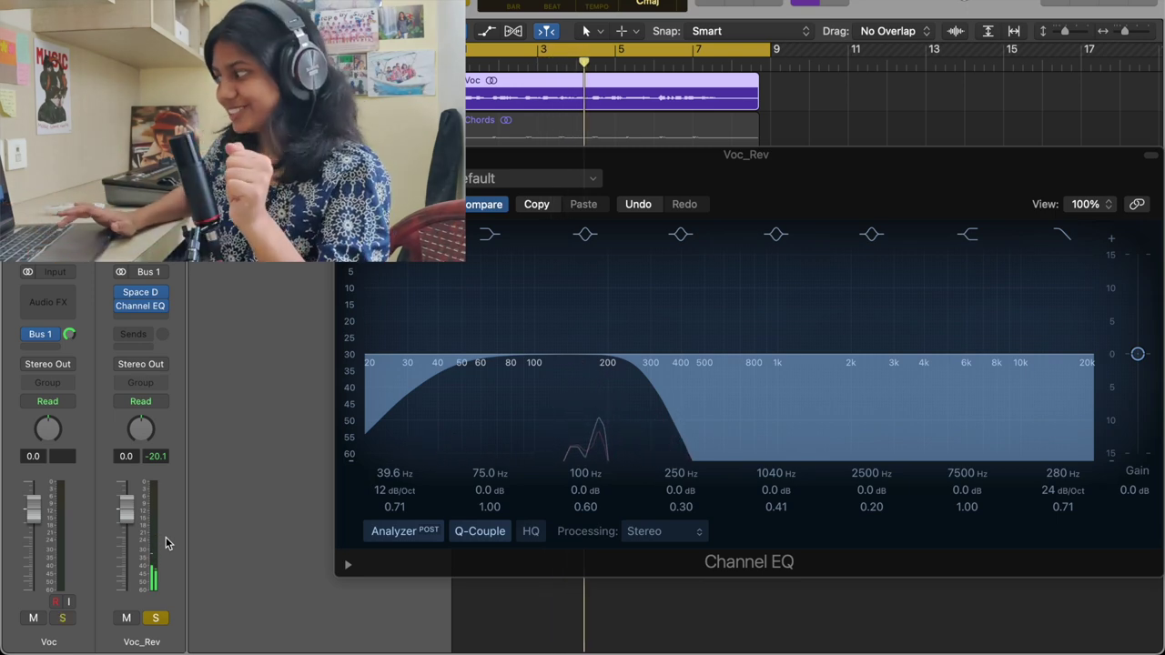
pyautogui.press('space')
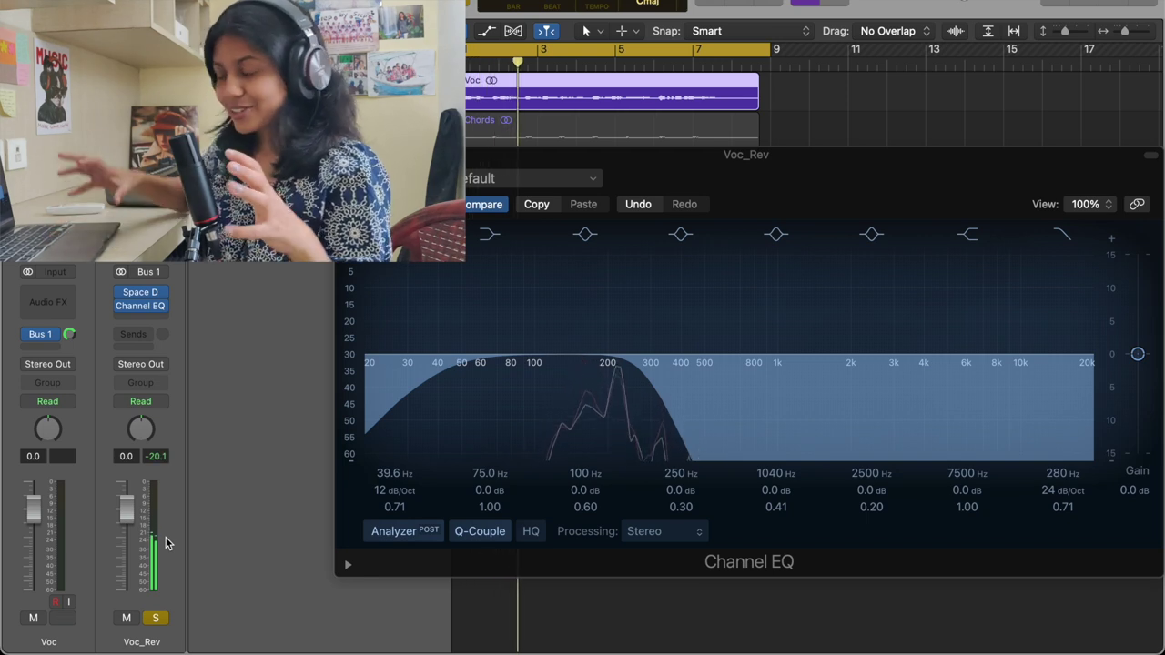
pyautogui.press('space')
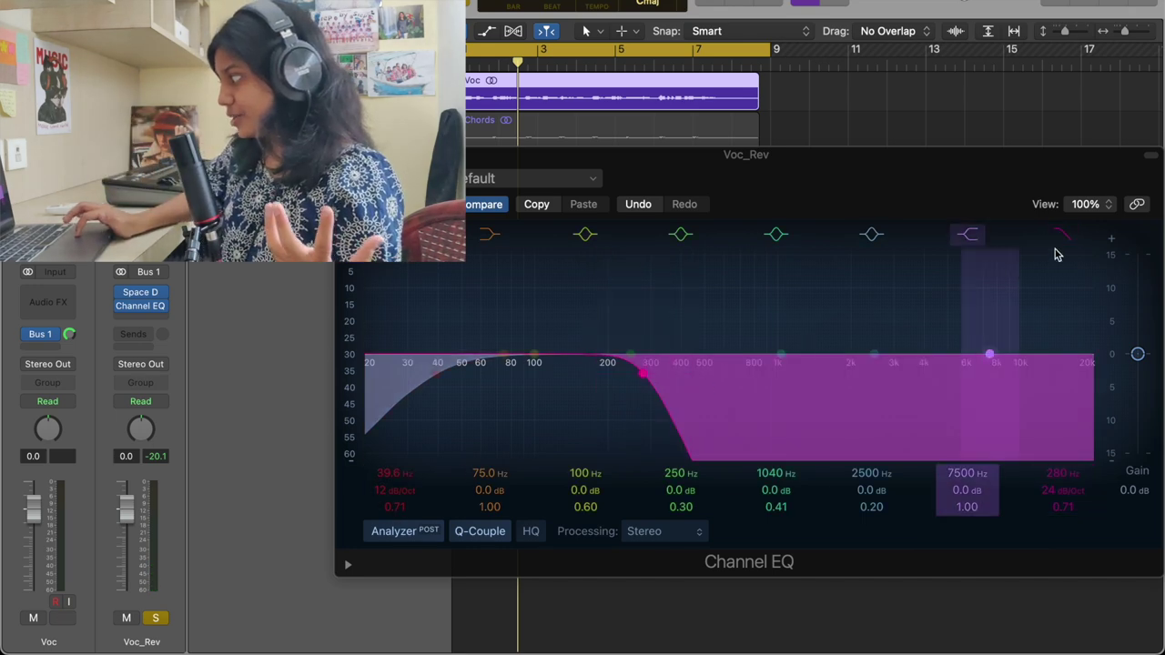
# Step: Raise the low cut to about 440 Hz, close the EQ, unsolo Voc_Rev and play the mix
pyautogui.moveTo(437, 368); pyautogui.dragTo(672, 373)
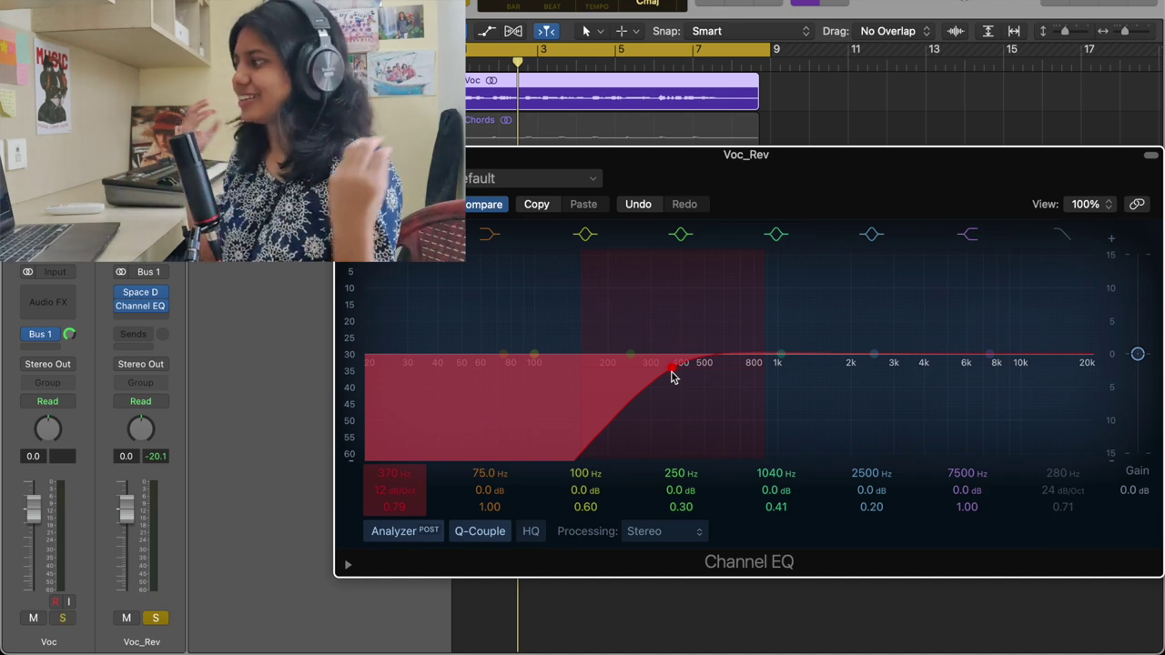
pyautogui.press('space')
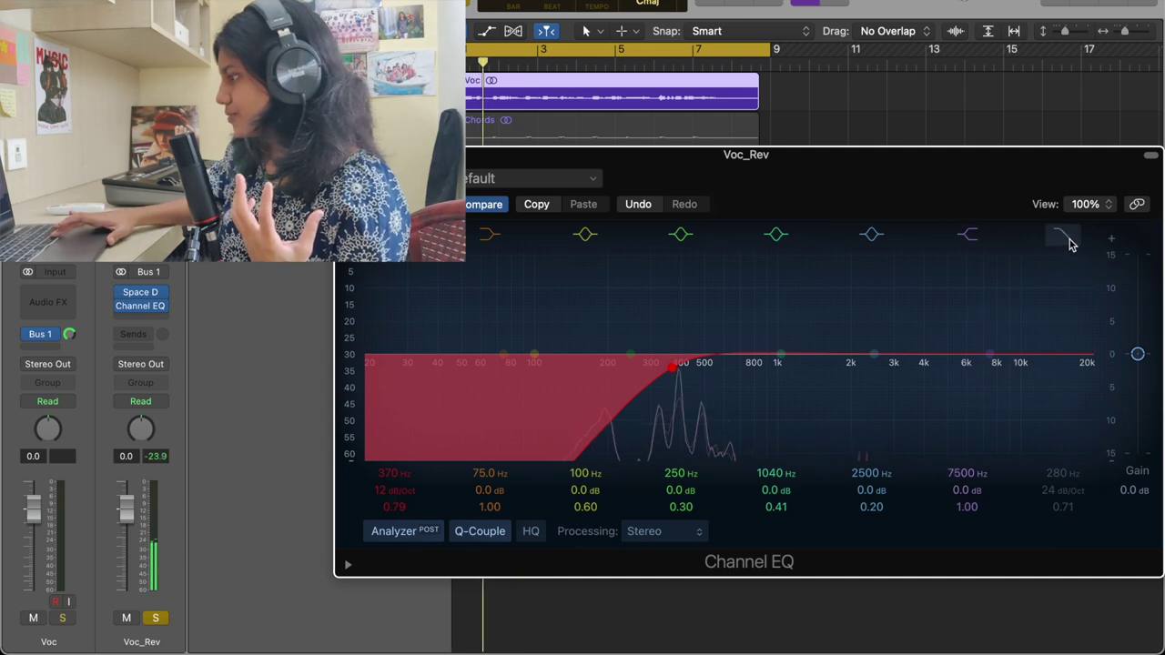
pyautogui.moveTo(679, 376); pyautogui.dragTo(692, 376)
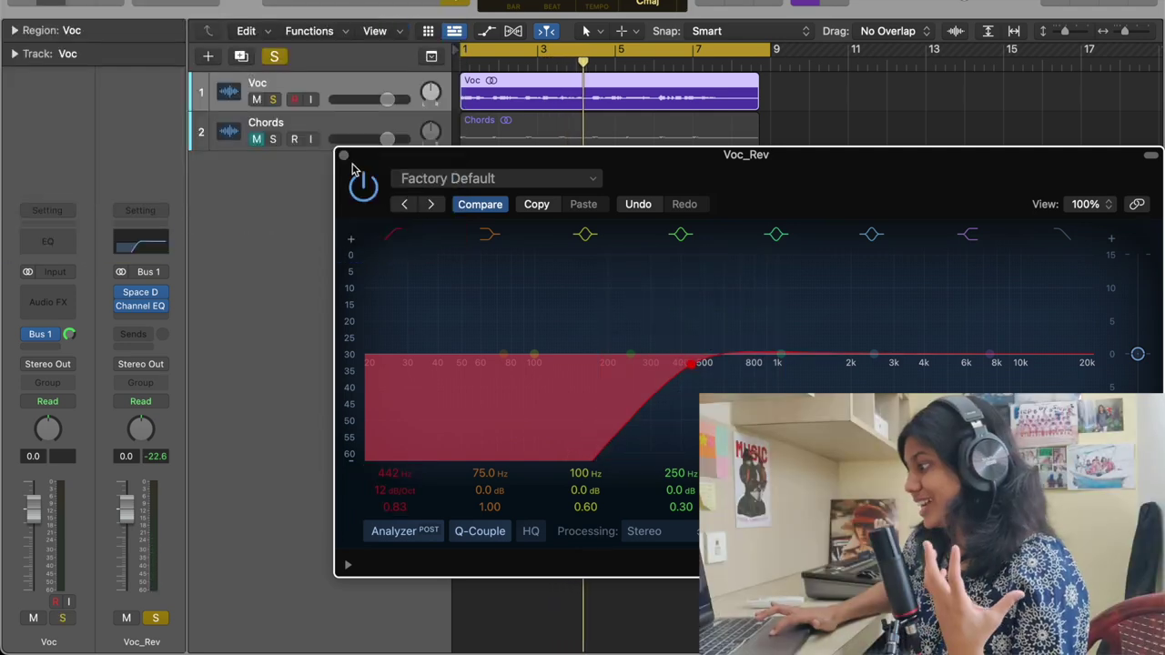
pyautogui.click(345, 157)
pyautogui.click(157, 620)
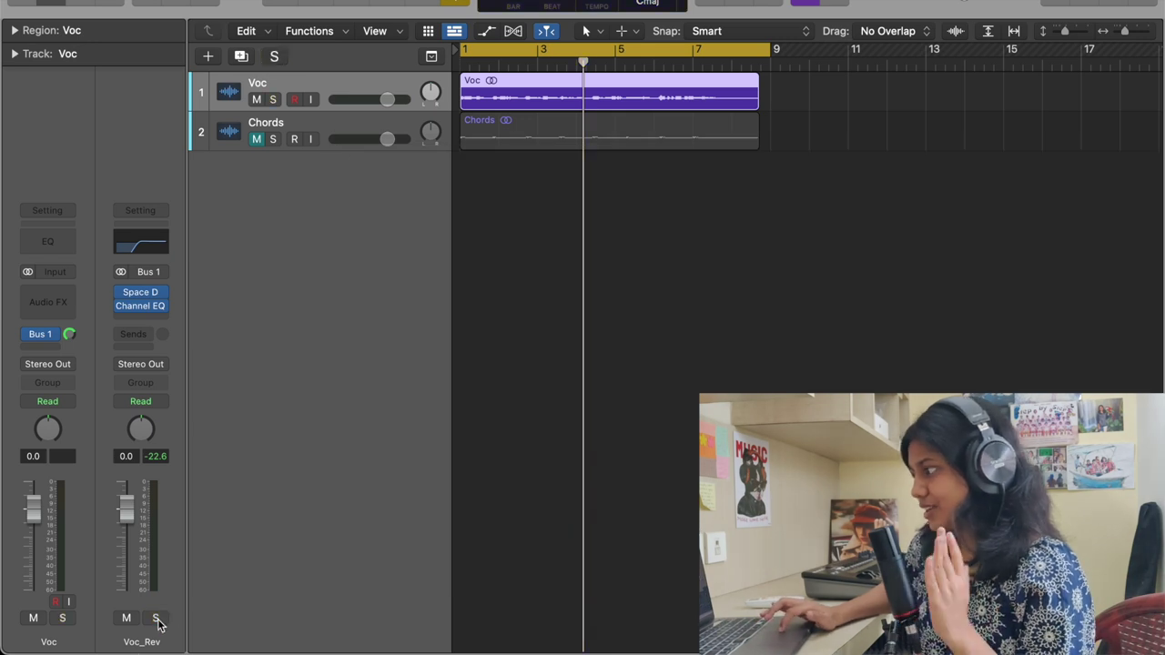
pyautogui.press('Return')
pyautogui.press('space')
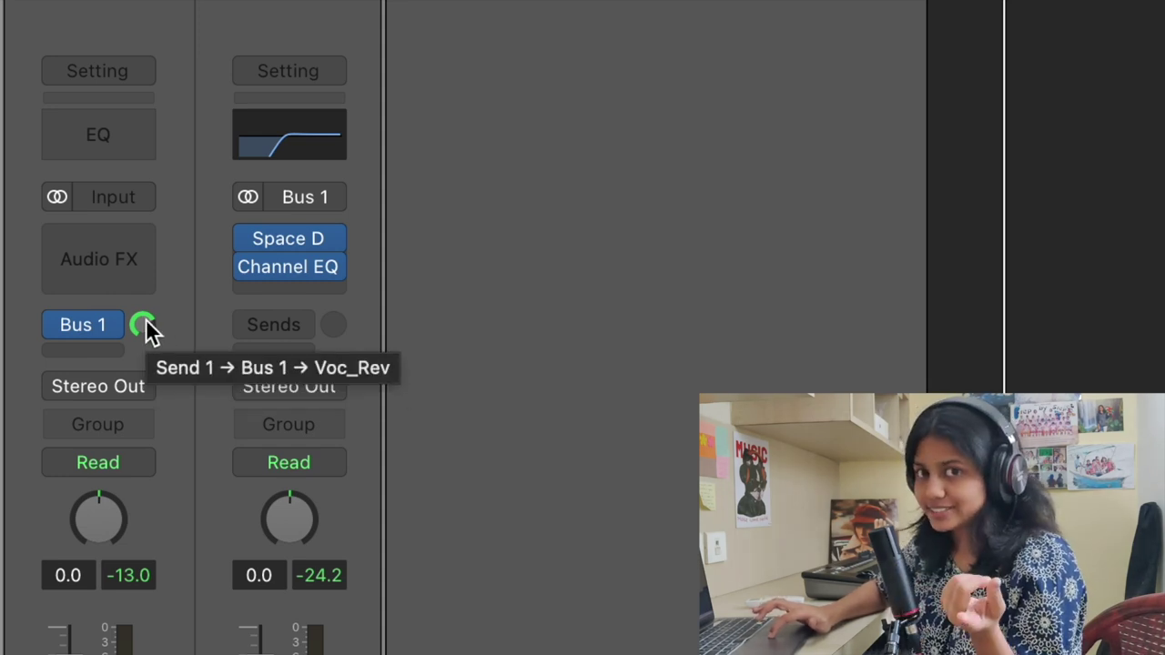
# Step: Loop a cycle extended to bar 8 while settling the Voc Bus 1 send near -5.6 dB
pyautogui.moveTo(144, 320); pyautogui.dragTo(209, 612)
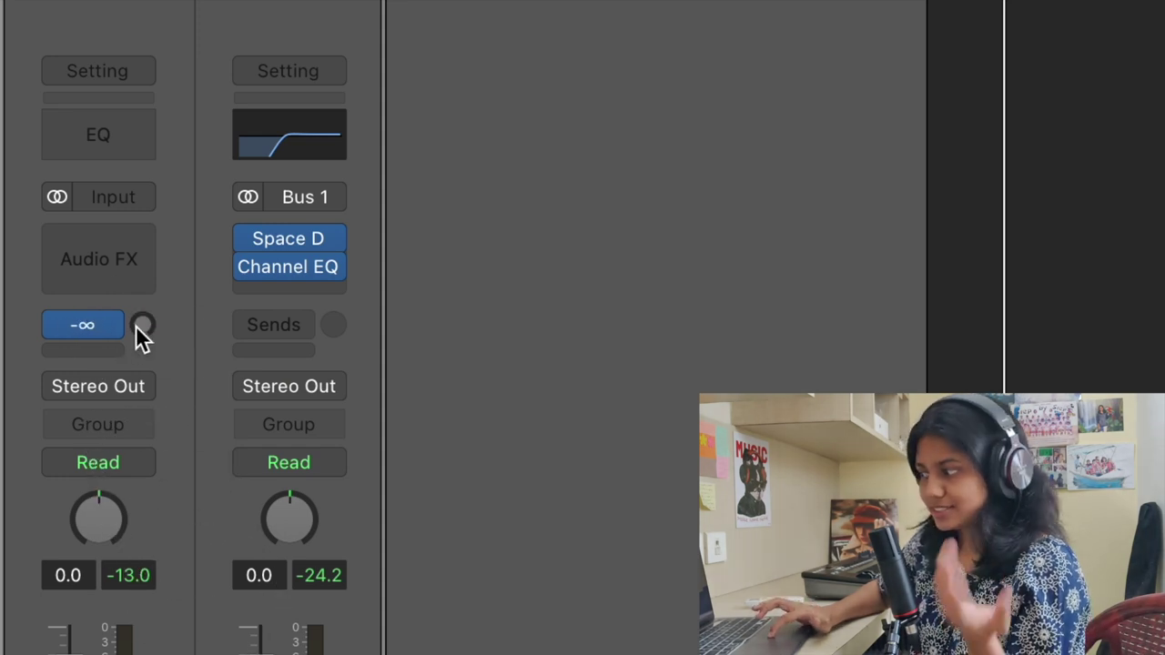
pyautogui.press('space')
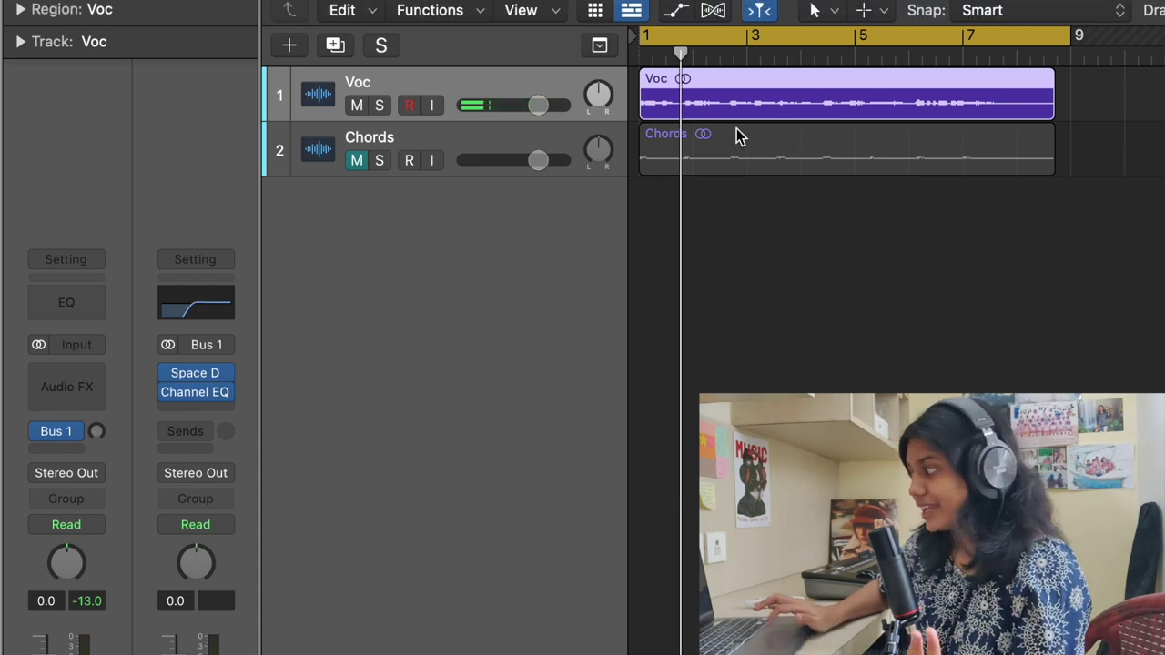
pyautogui.moveTo(1069, 36)
pyautogui.mouseDown()
pyautogui.moveTo(1043, 37)
pyautogui.moveTo(1056, 37)
pyautogui.mouseUp()
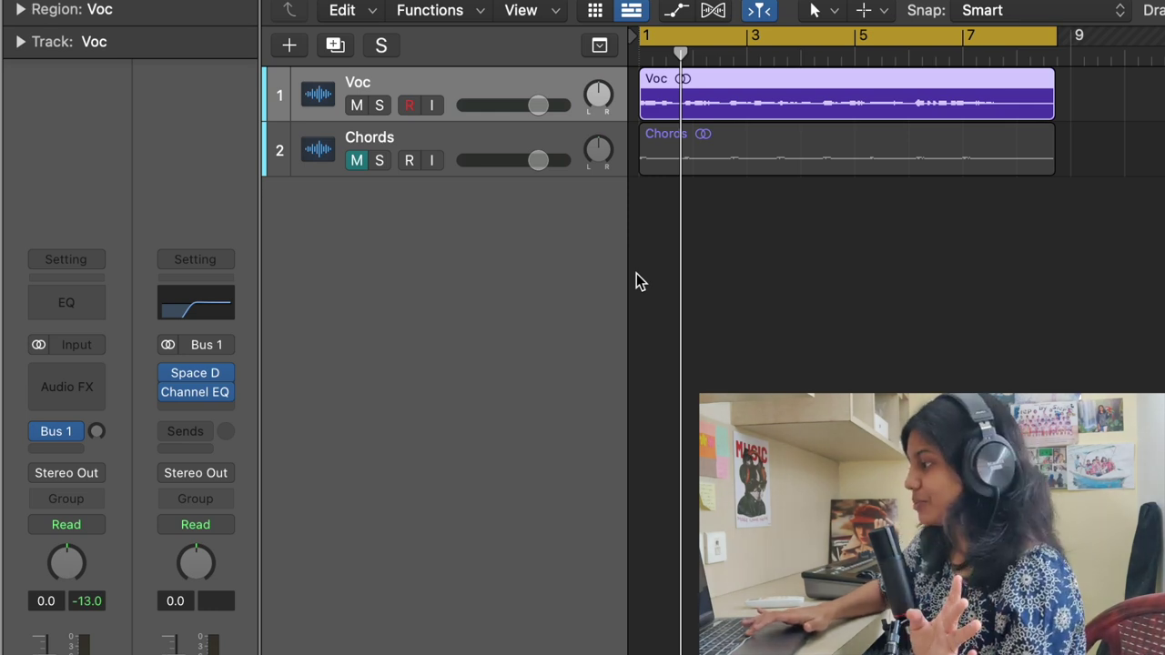
pyautogui.press('space')
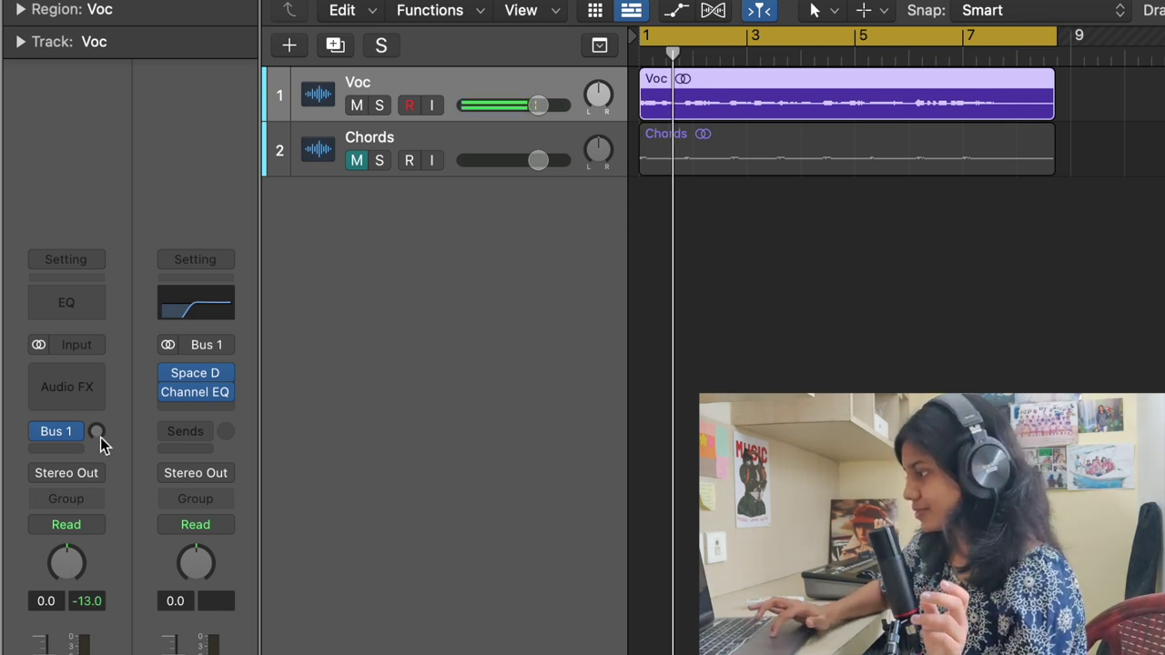
pyautogui.moveTo(99, 435); pyautogui.dragTo(97, 351)
pyautogui.moveTo(102, 436)
pyautogui.mouseDown()
pyautogui.moveTo(102, 404)
pyautogui.moveTo(106, 438)
pyautogui.mouseUp()
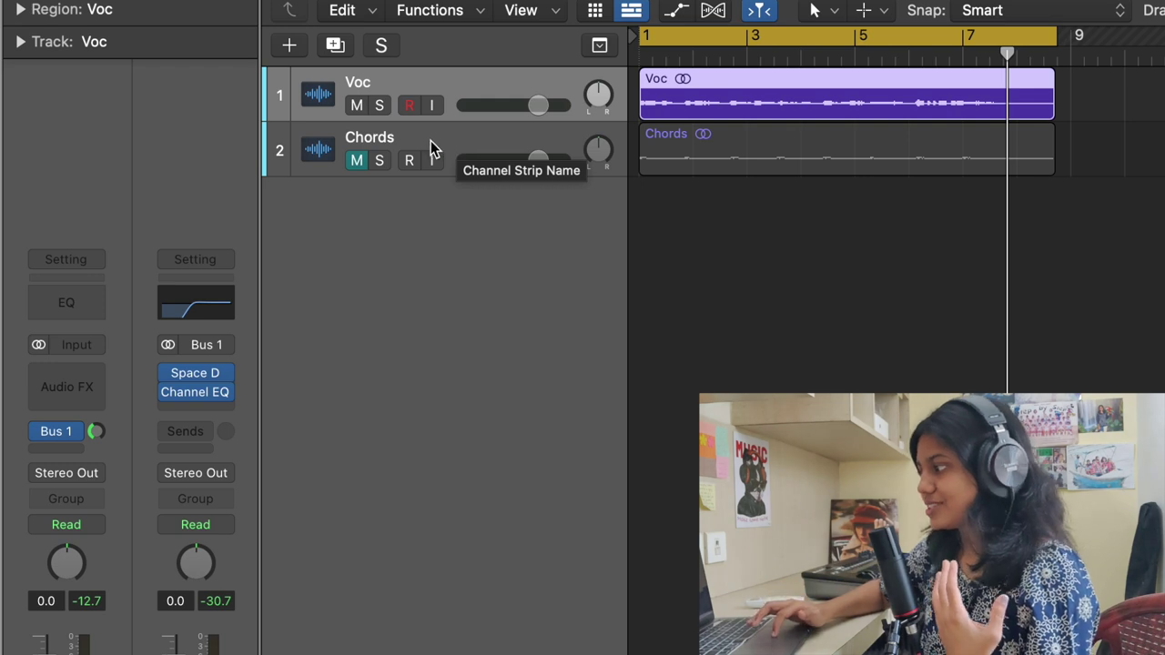
# Step: Unmute Chords, play, set the Voc Bus 1 send to about -3.4 dB, then re-mute Chords
pyautogui.click(357, 160)
pyautogui.press('space')
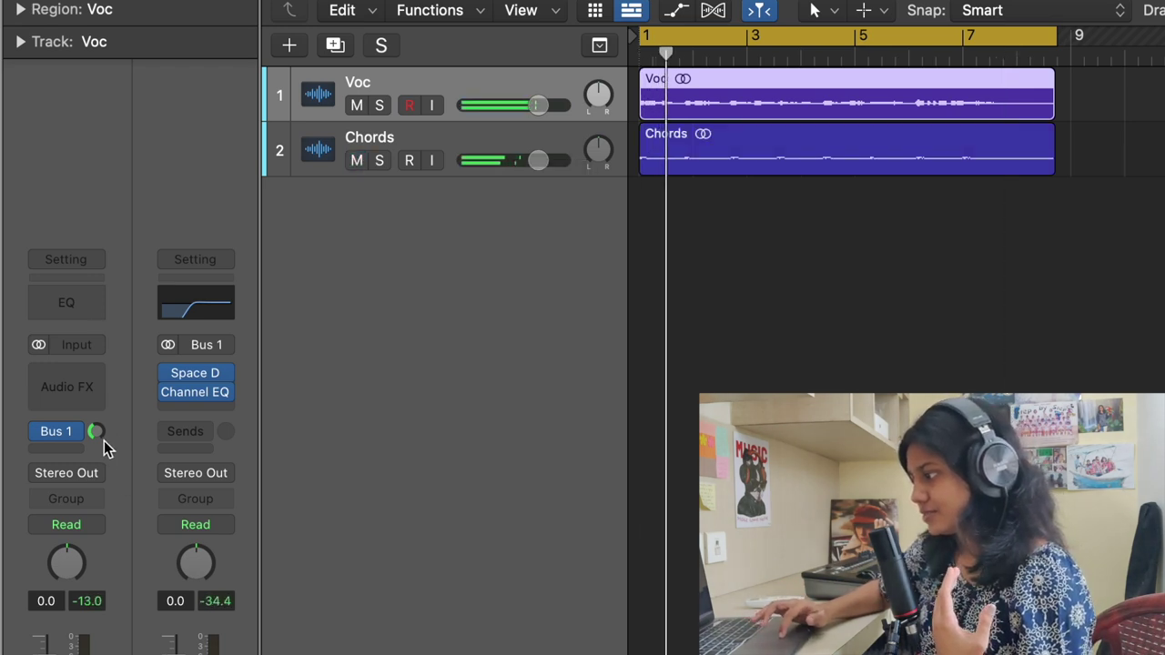
pyautogui.moveTo(95, 431); pyautogui.dragTo(95, 391)
pyautogui.moveTo(95, 431); pyautogui.dragTo(96, 390)
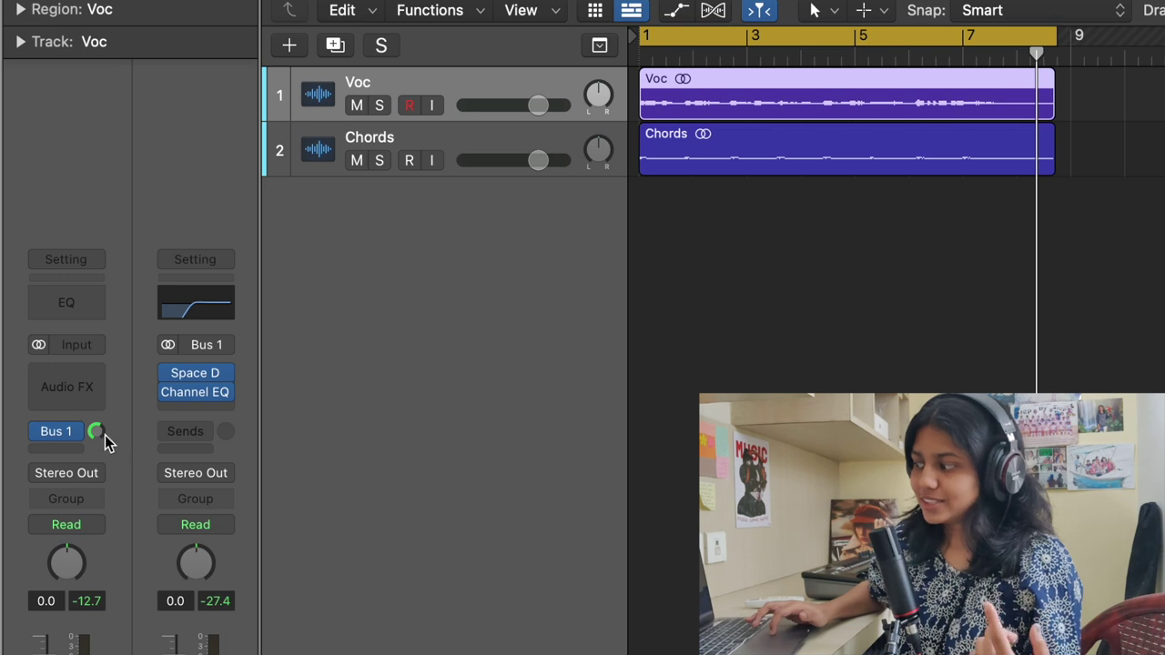
pyautogui.hotkey('ctrl', 'm')
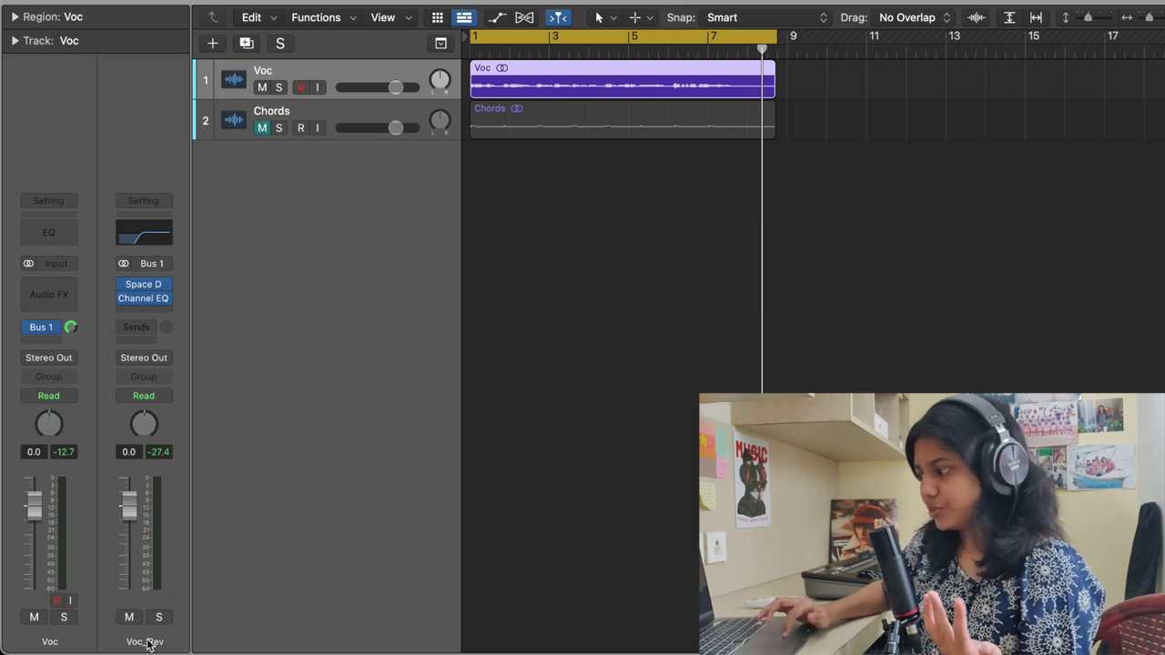
# Step: Create a track for the Voc_Rev return and pull its level down to silence
pyautogui.rightClick(136, 138)
pyautogui.click(151, 149)
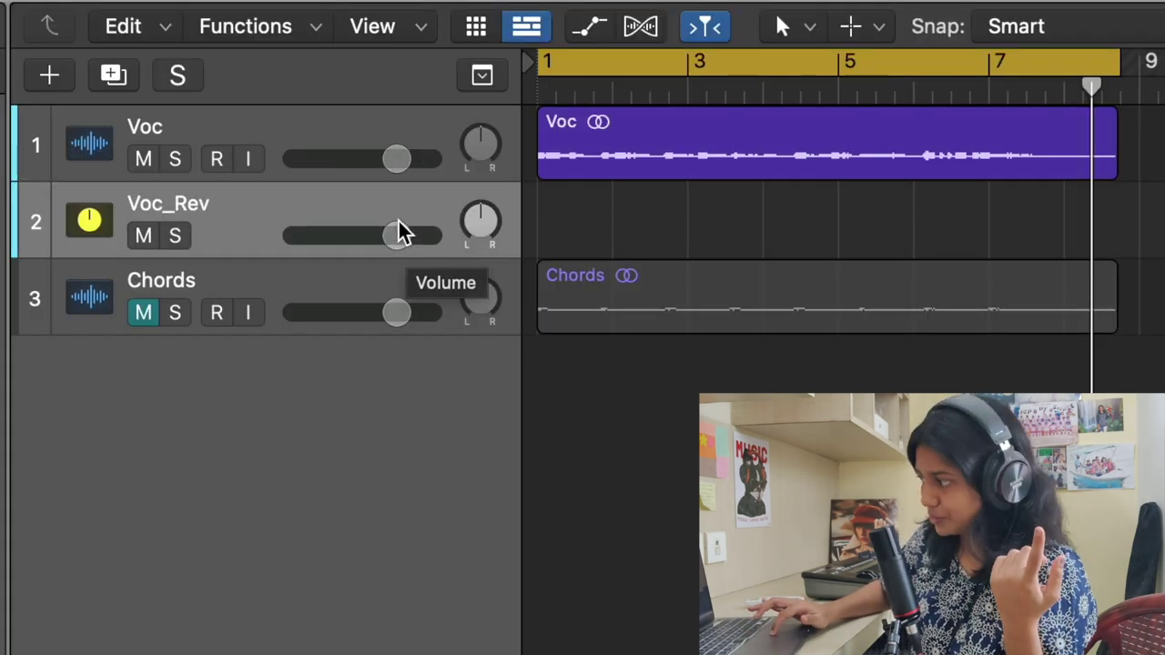
pyautogui.moveTo(396, 126); pyautogui.dragTo(297, 120)
pyautogui.moveTo(212, 219); pyautogui.dragTo(27, 197)
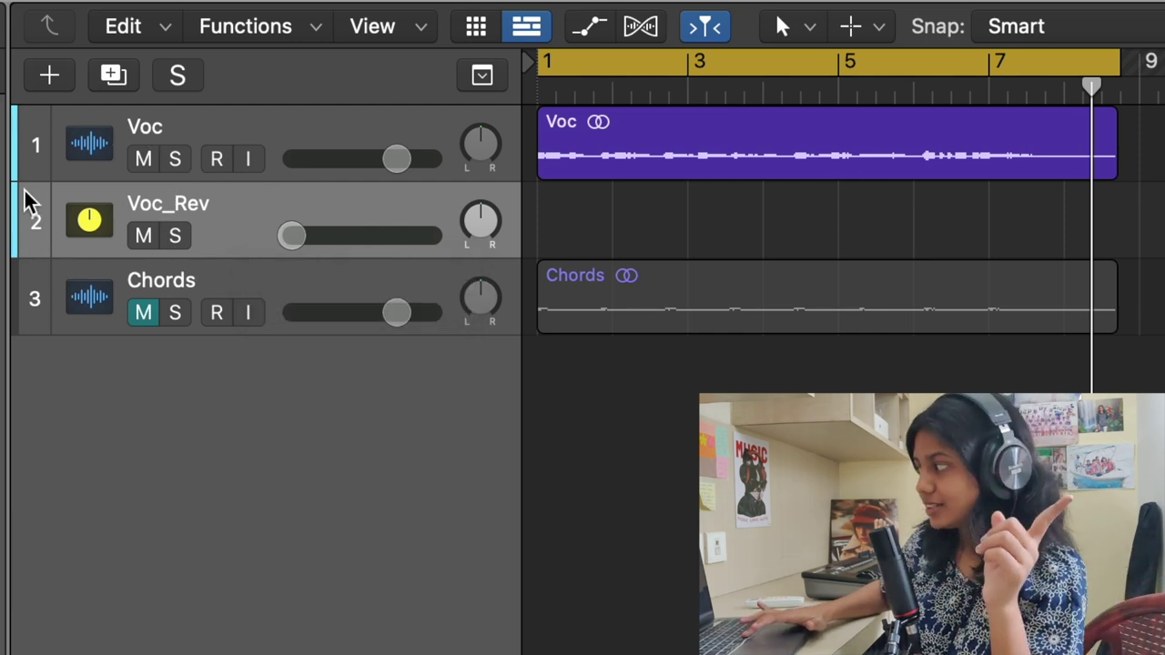
# Step: Play, unmute Chords and raise Voc_Rev gradually from -33 dB to around -1.8 dB
pyautogui.press('space')
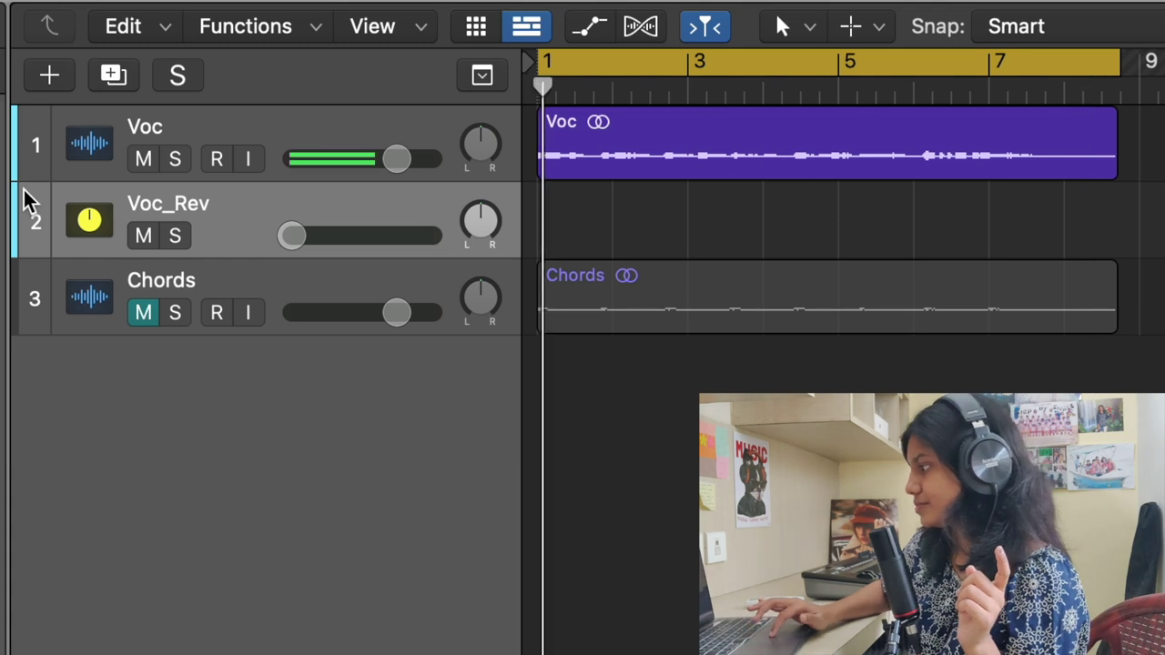
pyautogui.moveTo(292, 236); pyautogui.dragTo(428, 239)
pyautogui.moveTo(354, 236); pyautogui.dragTo(371, 236)
pyautogui.click(145, 312)
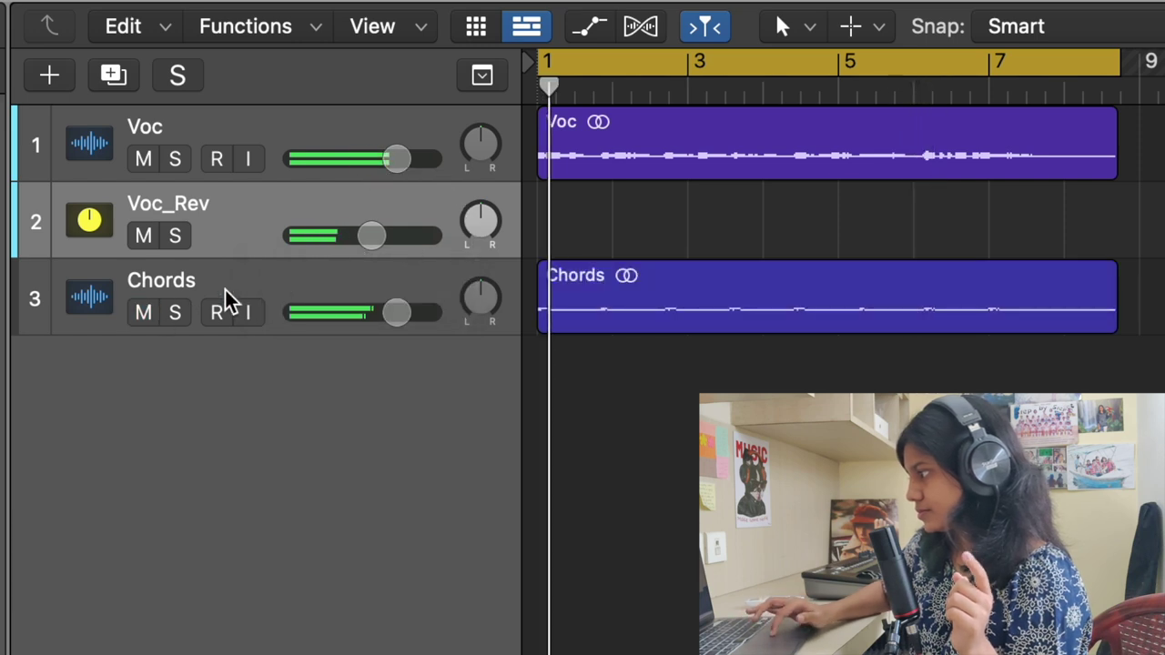
pyautogui.moveTo(371, 235); pyautogui.dragTo(389, 235)
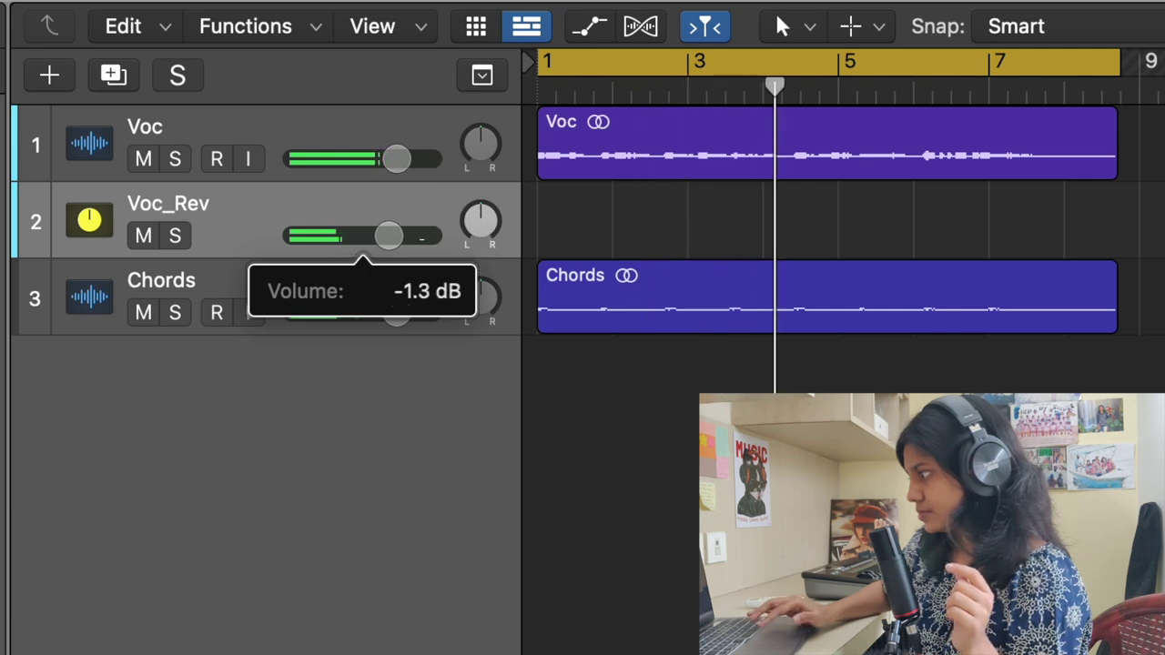
pyautogui.moveTo(392, 235); pyautogui.dragTo(387, 237)
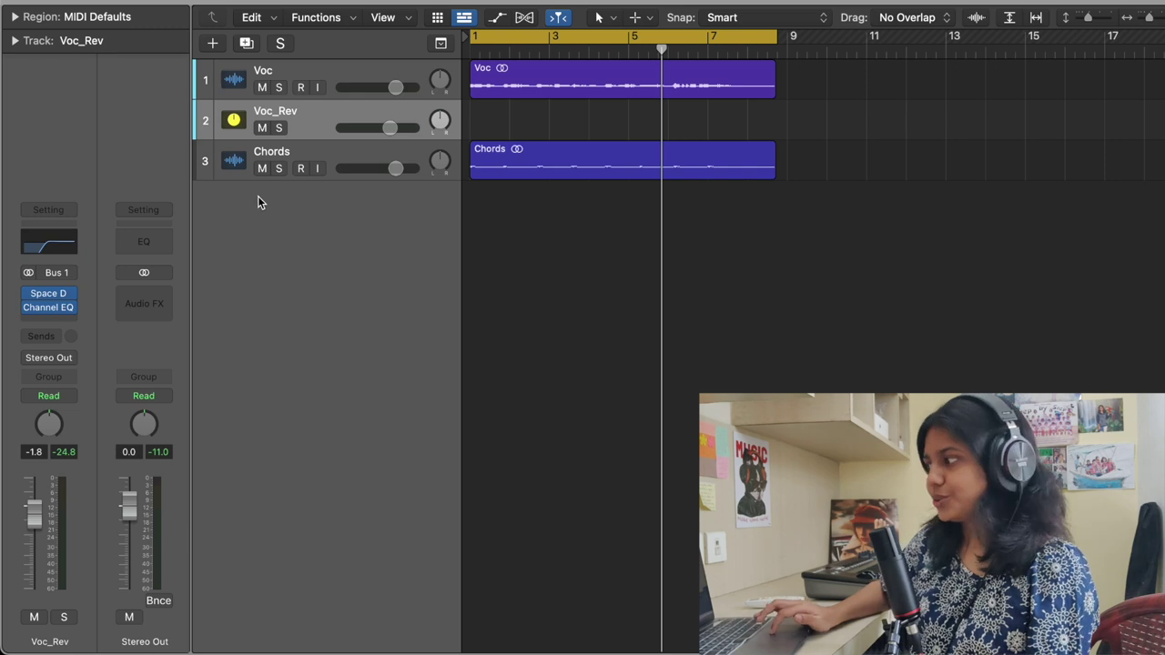
# Step: Play the mix, select Voc, and check that its Bus 1 send to Voc_Rev reads +0.0 dB
pyautogui.click(306, 120)
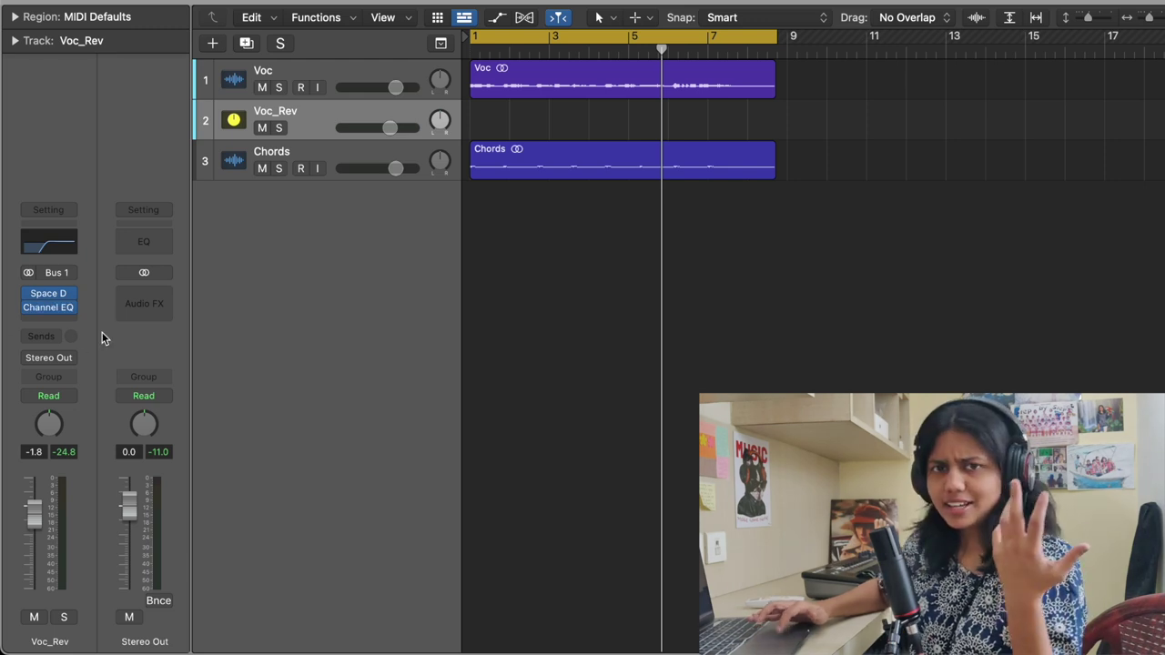
pyautogui.press('space')
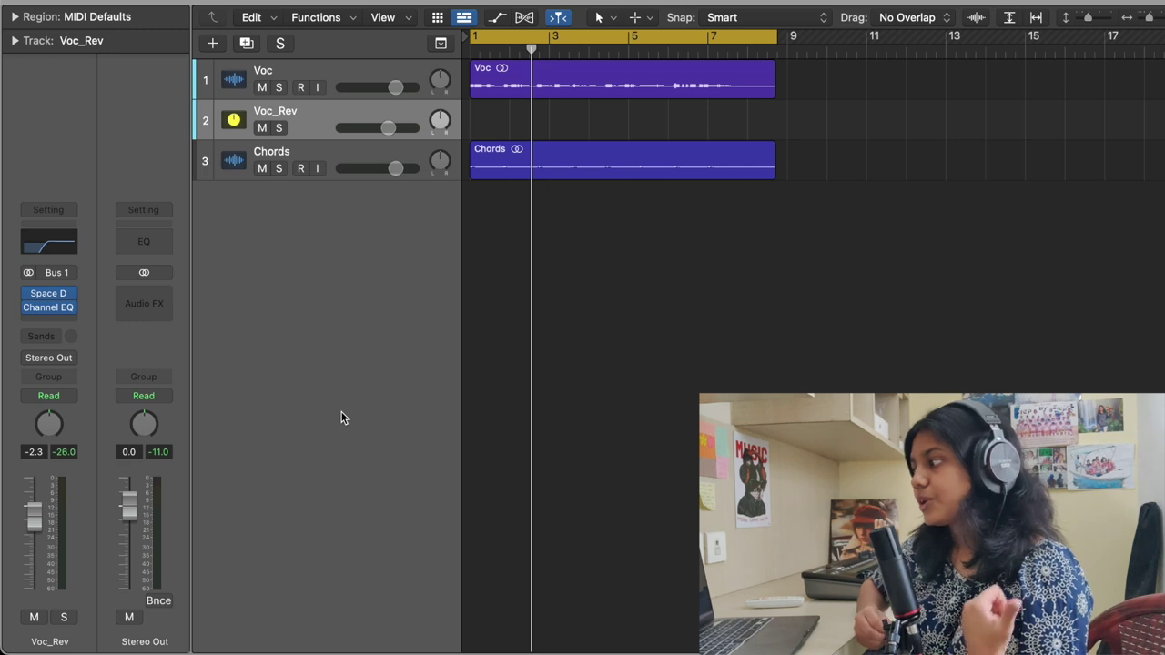
pyautogui.press('Up')
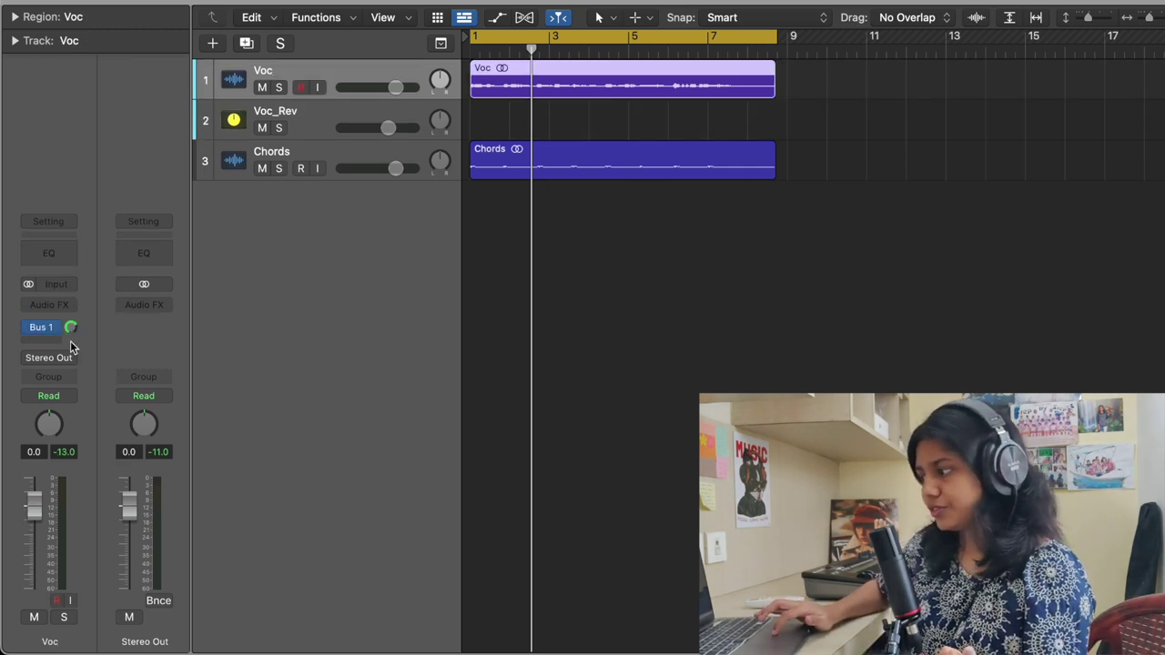
pyautogui.click(72, 329)
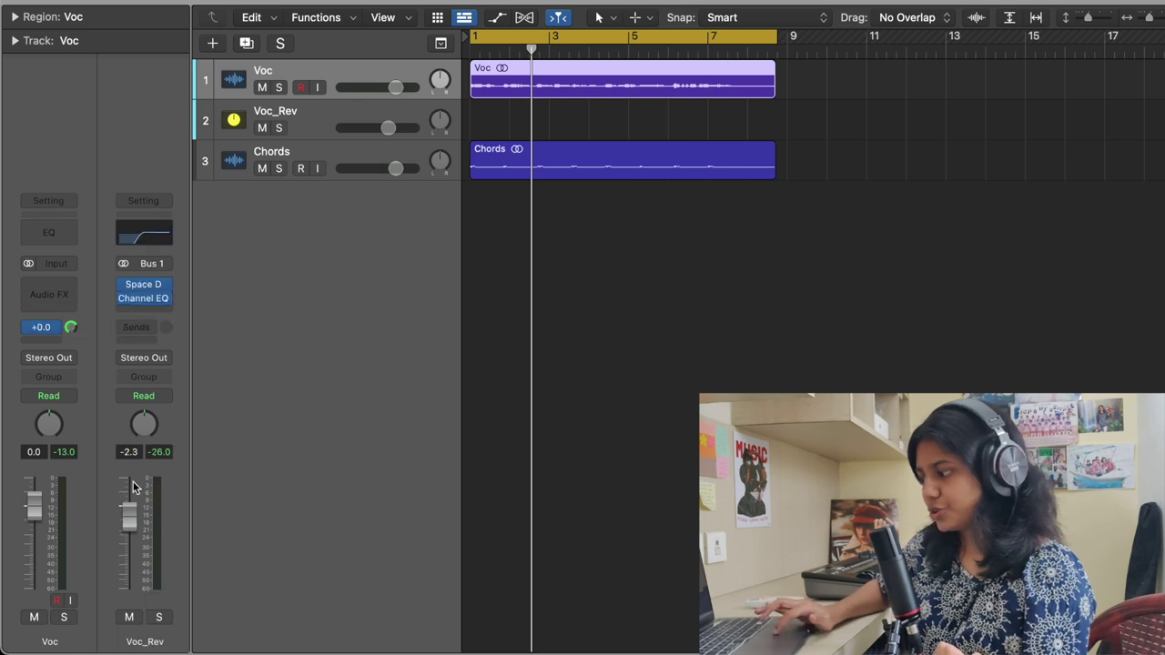
pyautogui.moveTo(134, 645)
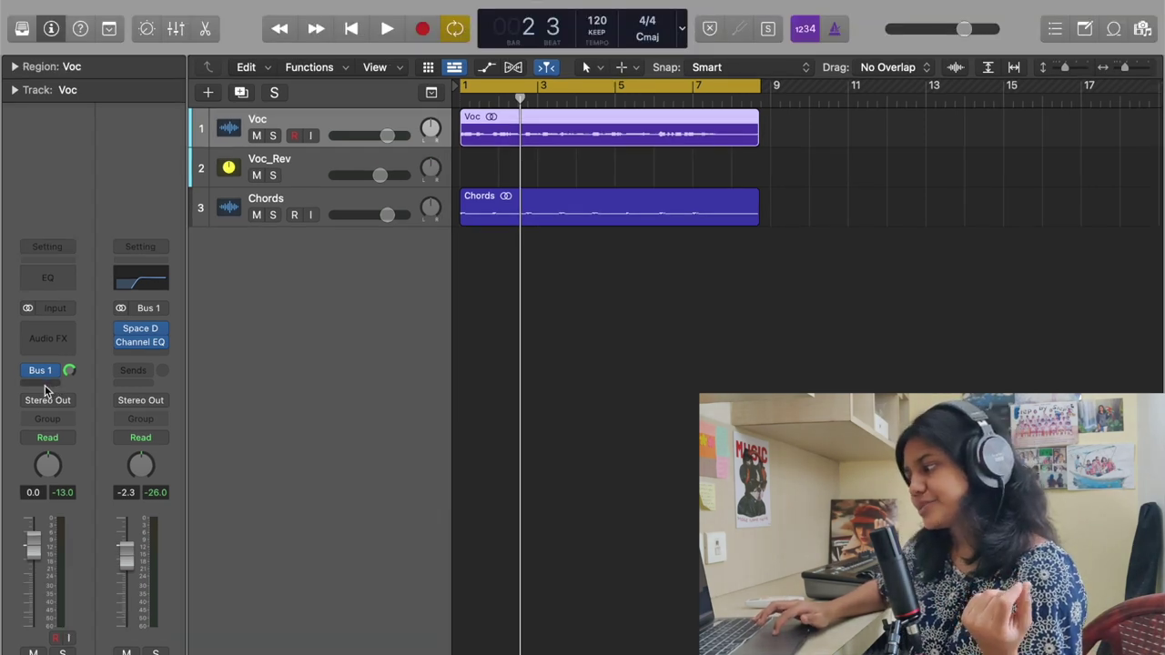
# Step: Add a second send on Voc to Bus 2, creating a new aux channel
pyautogui.click(40, 373)
pyautogui.moveTo(49, 417)
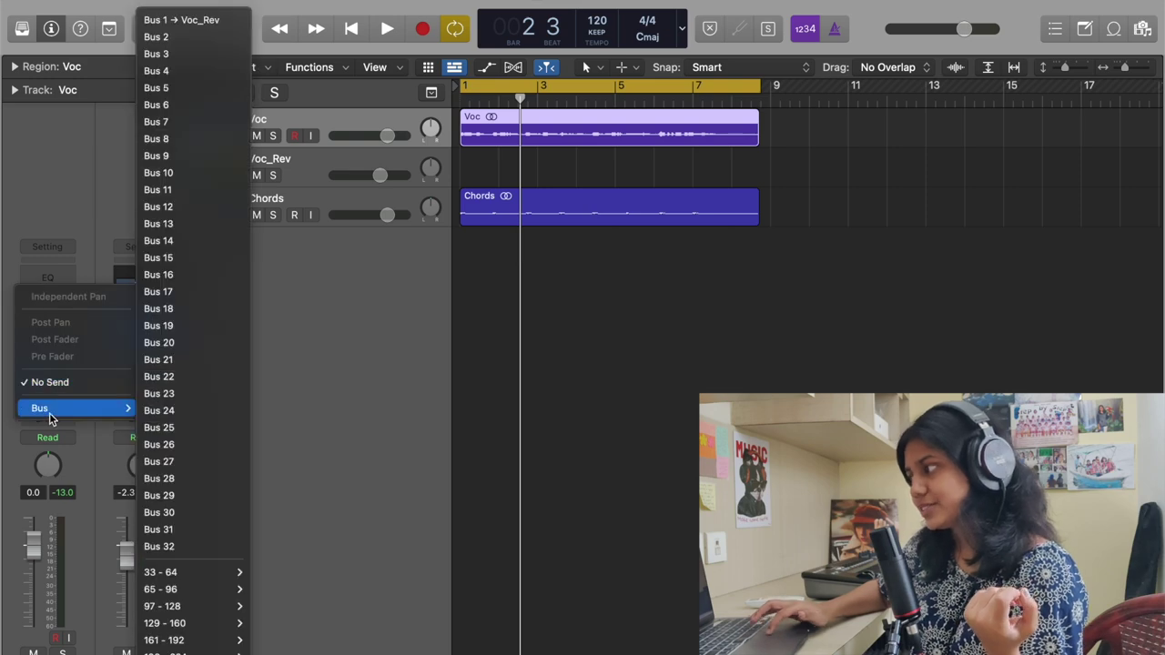
pyautogui.click(155, 37)
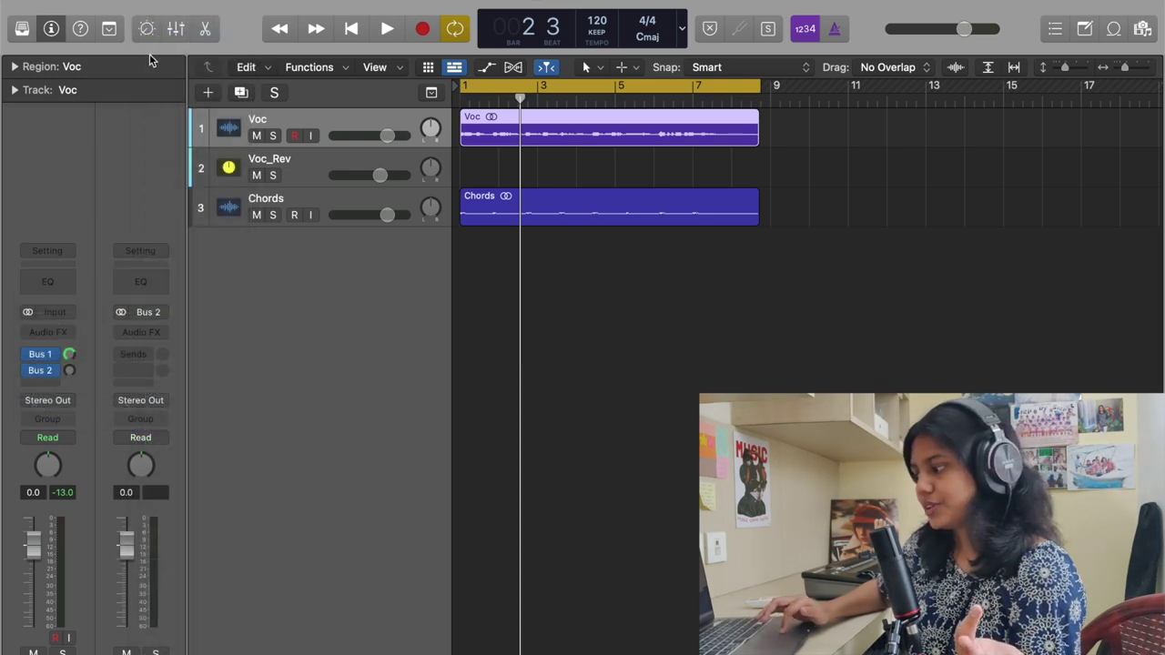
# Step: Rename the new Aux 2 to Voc_Delay and create a track for it
pyautogui.doubleClick(148, 654)
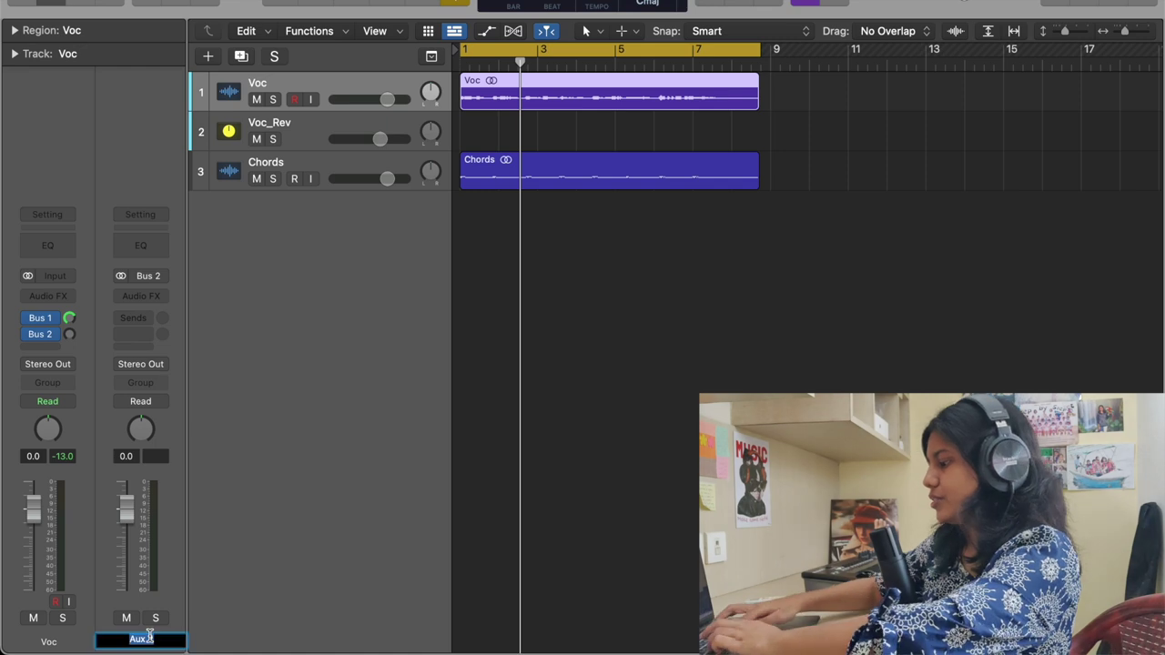
pyautogui.write('Voc_D')
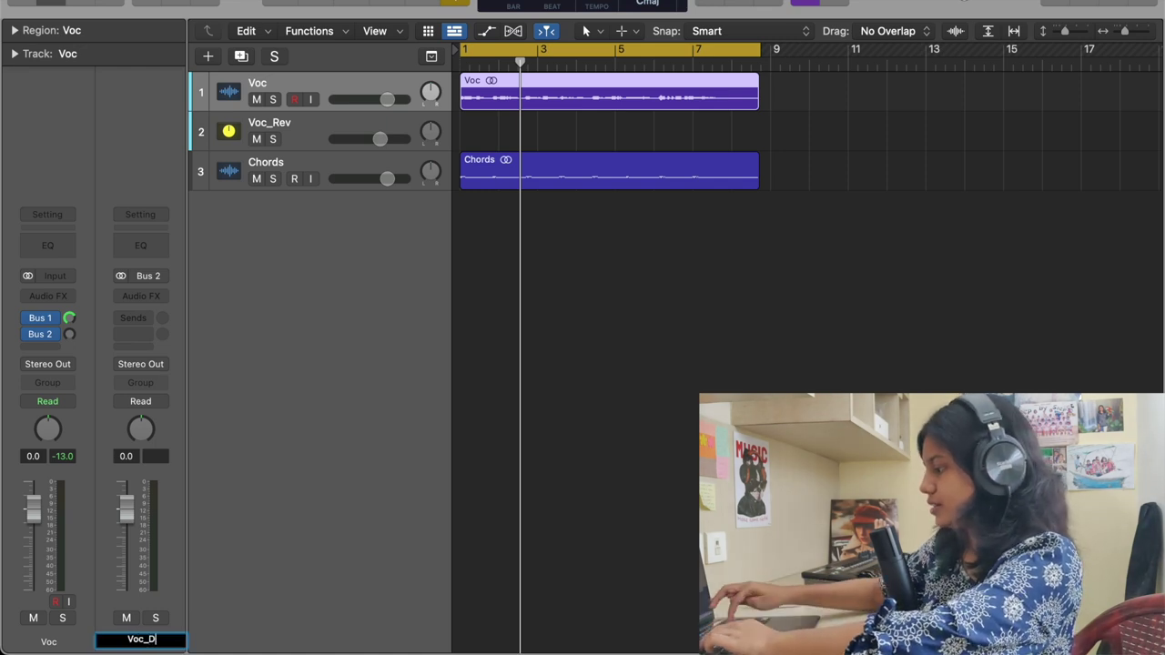
pyautogui.write('elay')
pyautogui.press('Return')
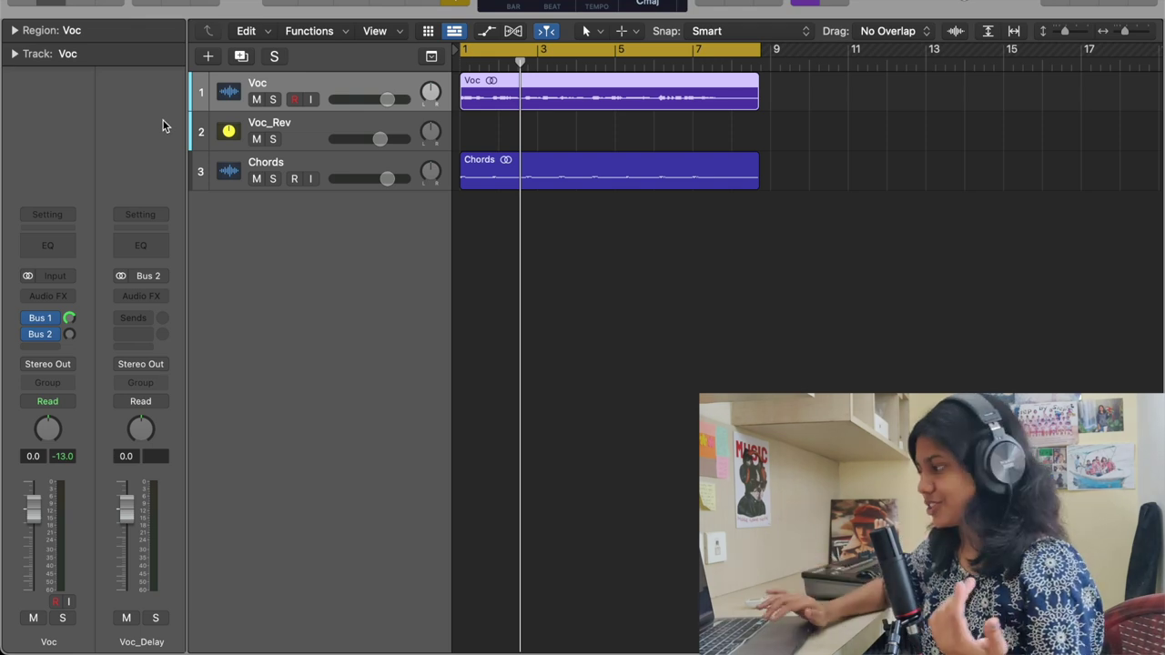
pyautogui.rightClick(163, 120)
pyautogui.click(173, 129)
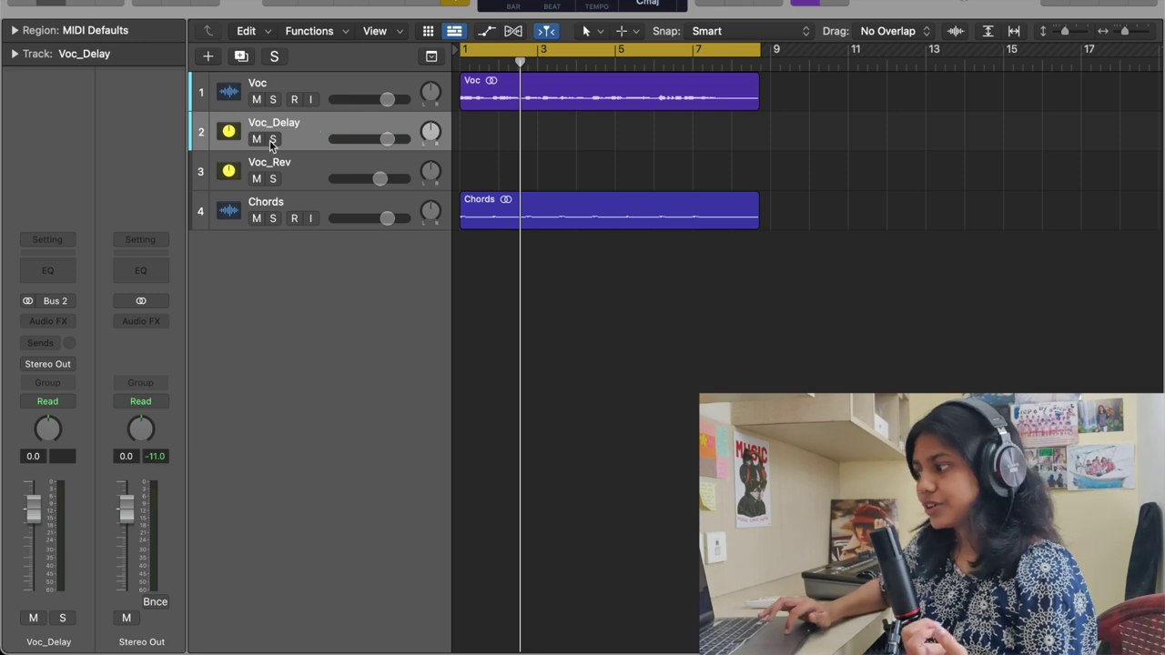
# Step: Insert a stereo Stereo Delay on the Voc_Delay channel
pyautogui.click(57, 324)
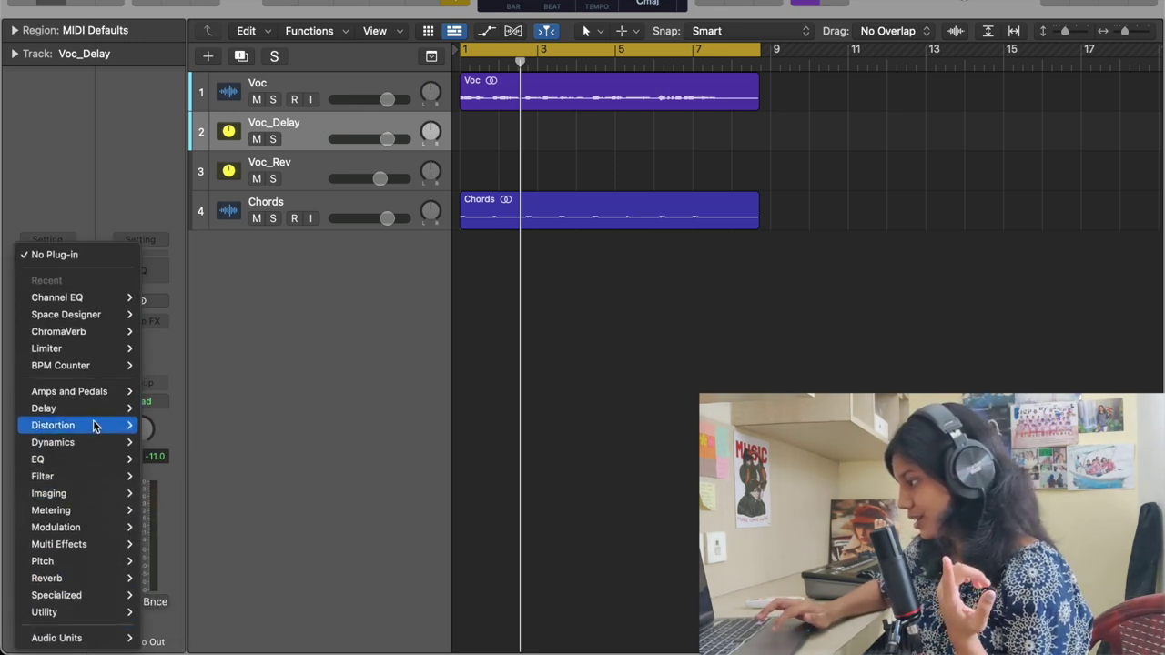
pyautogui.moveTo(101, 409)
pyautogui.moveTo(177, 462)
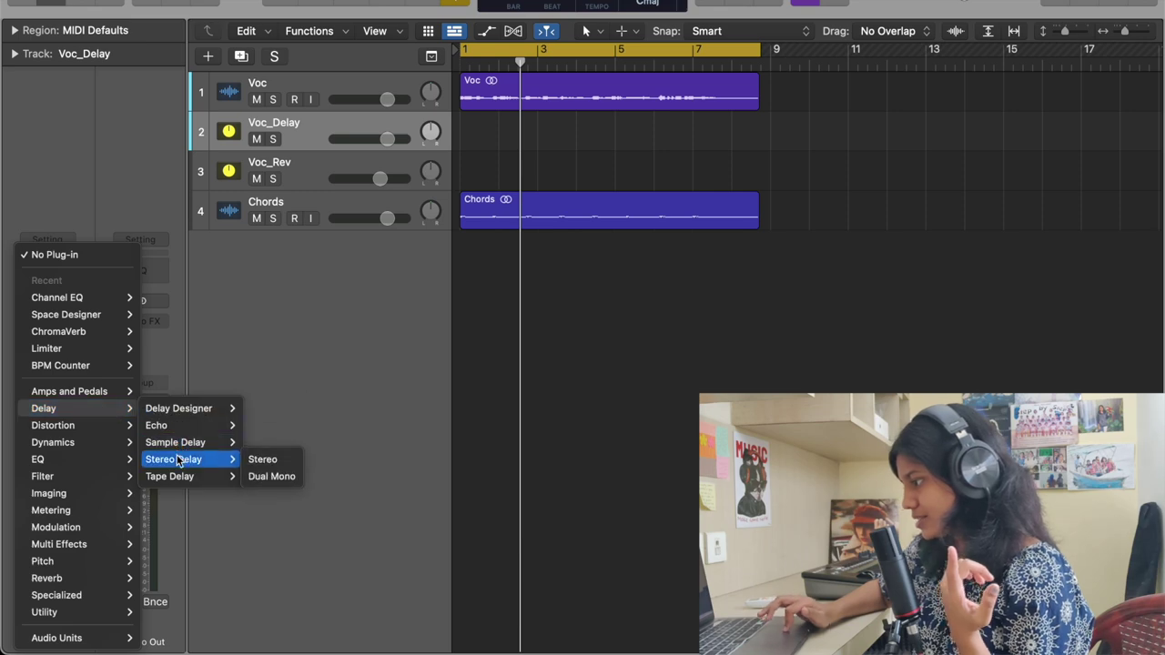
pyautogui.click(263, 460)
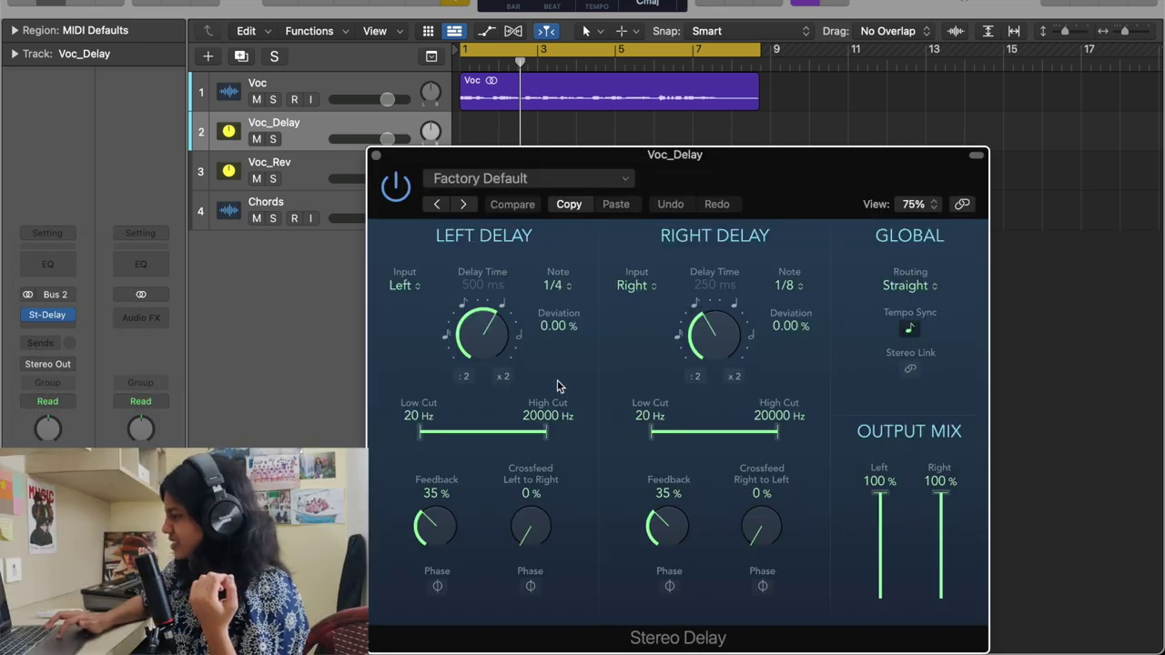
# Step: Set the Stereo Delay's right delay to a 1/4 note and close its window
pyautogui.click(784, 286)
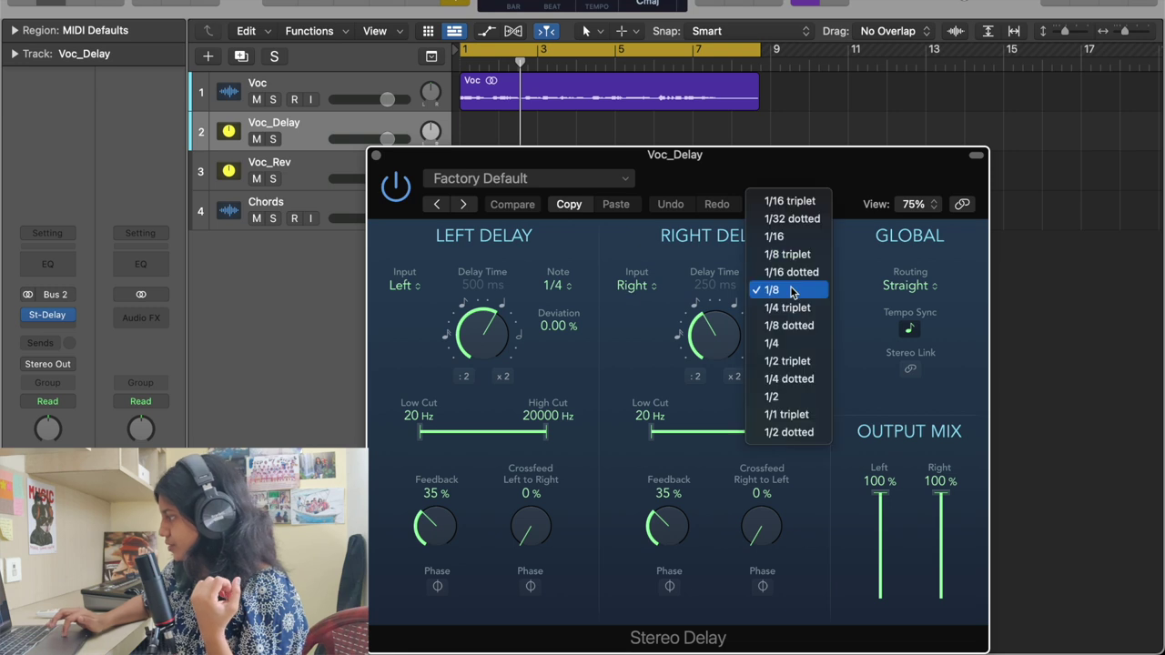
pyautogui.click(781, 344)
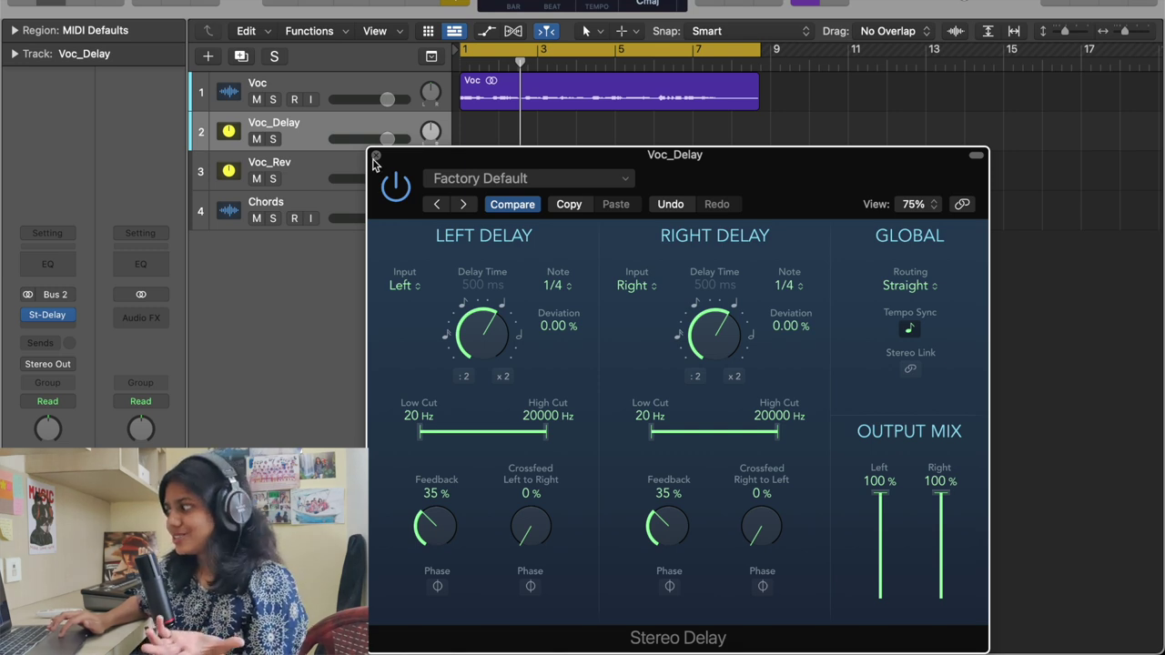
pyautogui.click(376, 157)
pyautogui.click(75, 335)
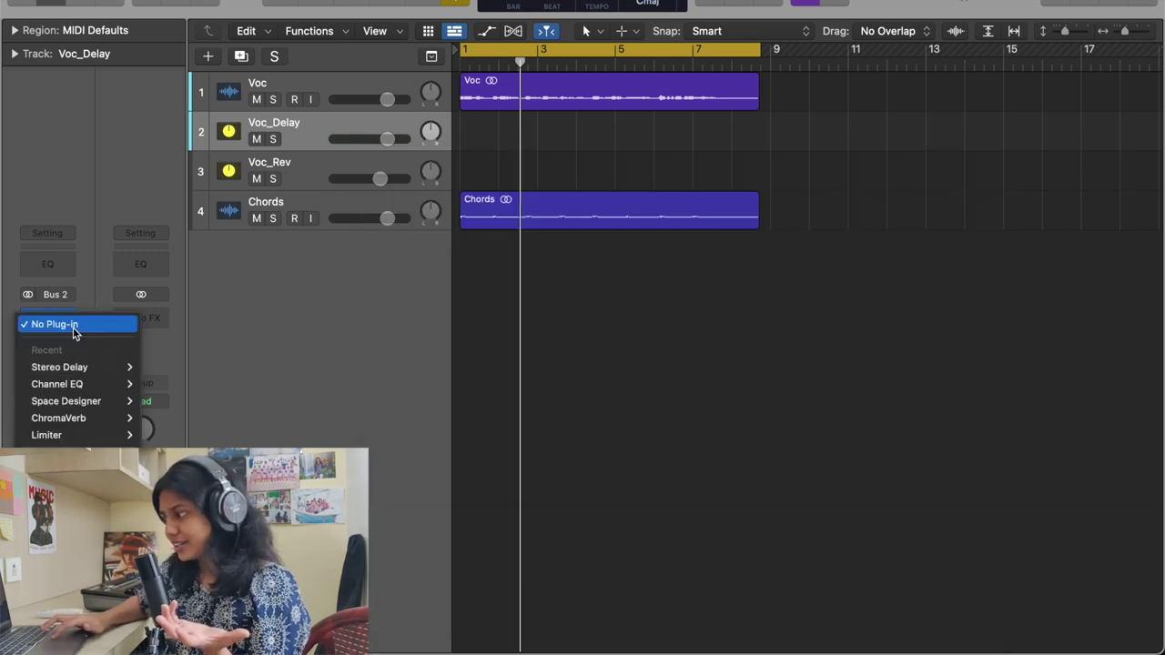
# Step: Add a Channel EQ to Voc_Delay with its low cut raised to about 488 Hz
pyautogui.click(55, 382)
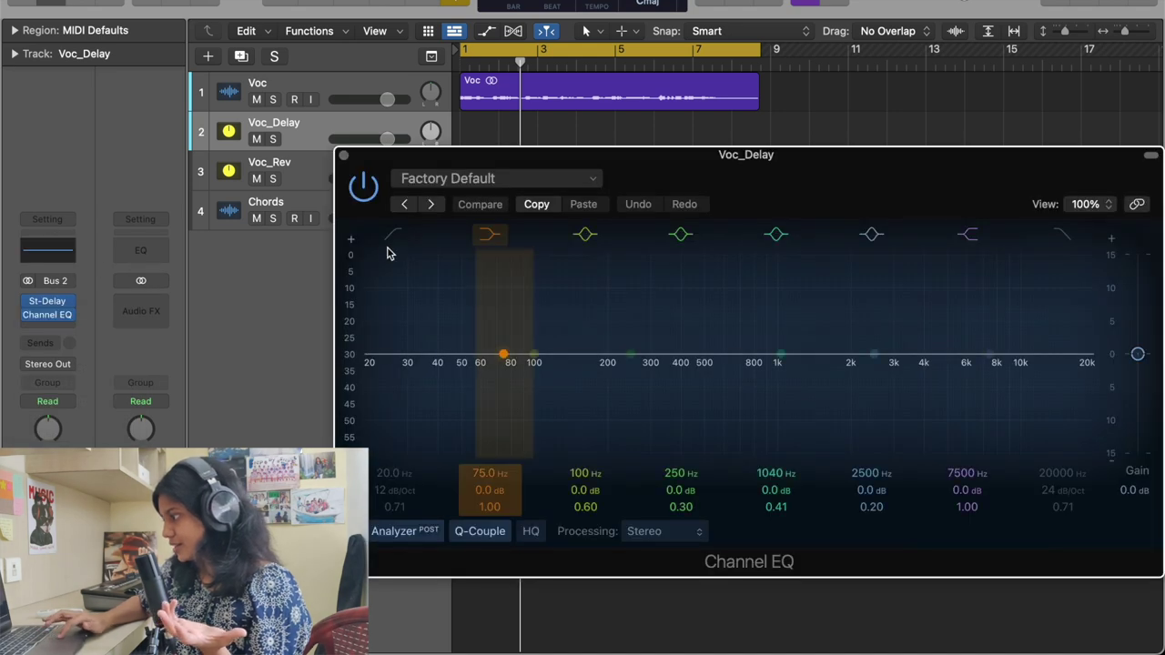
pyautogui.click(392, 236)
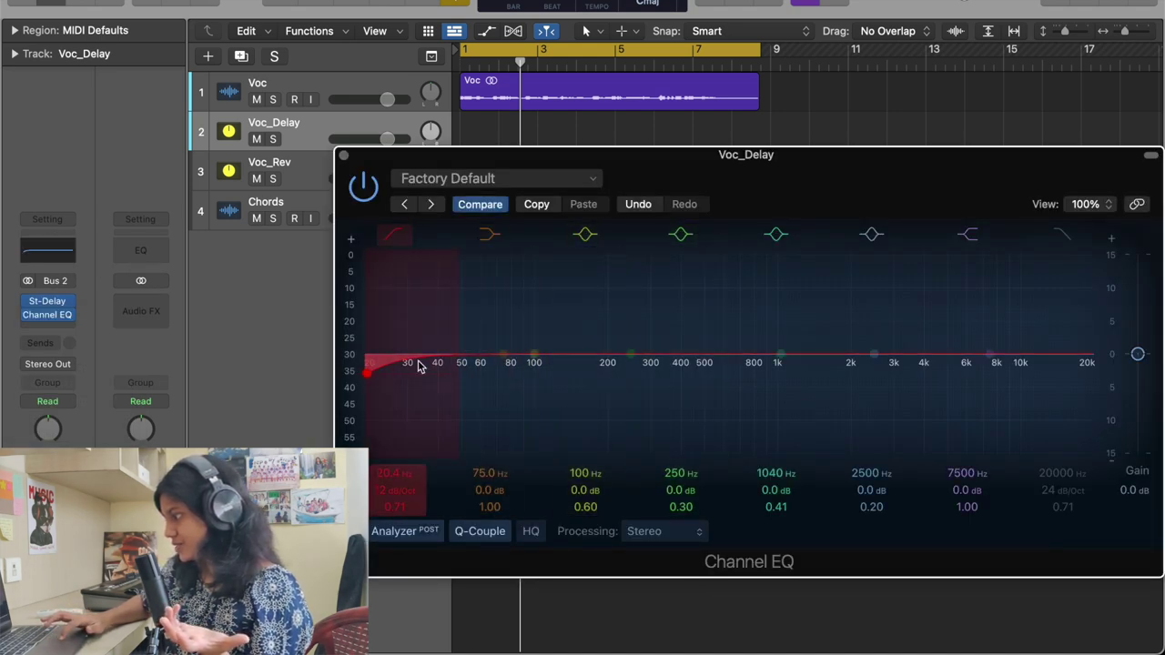
pyautogui.moveTo(370, 375); pyautogui.dragTo(652, 374)
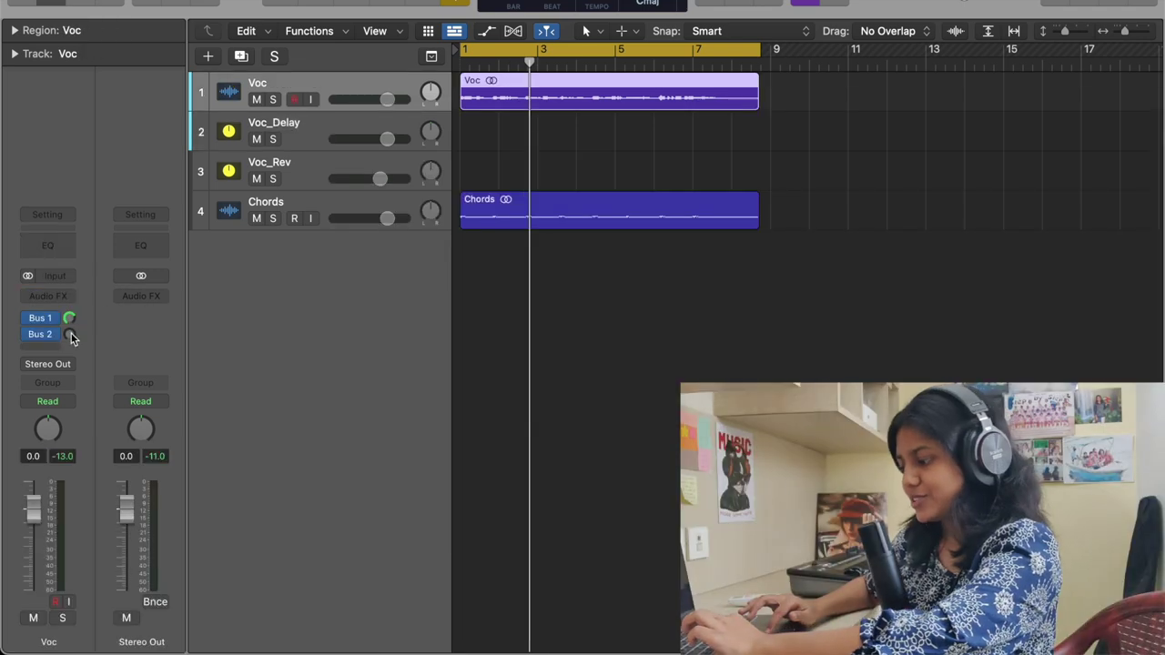
# Step: Check the Voc send to Voc_Delay, select that track, and audition the song from bar 1
pyautogui.click(69, 335)
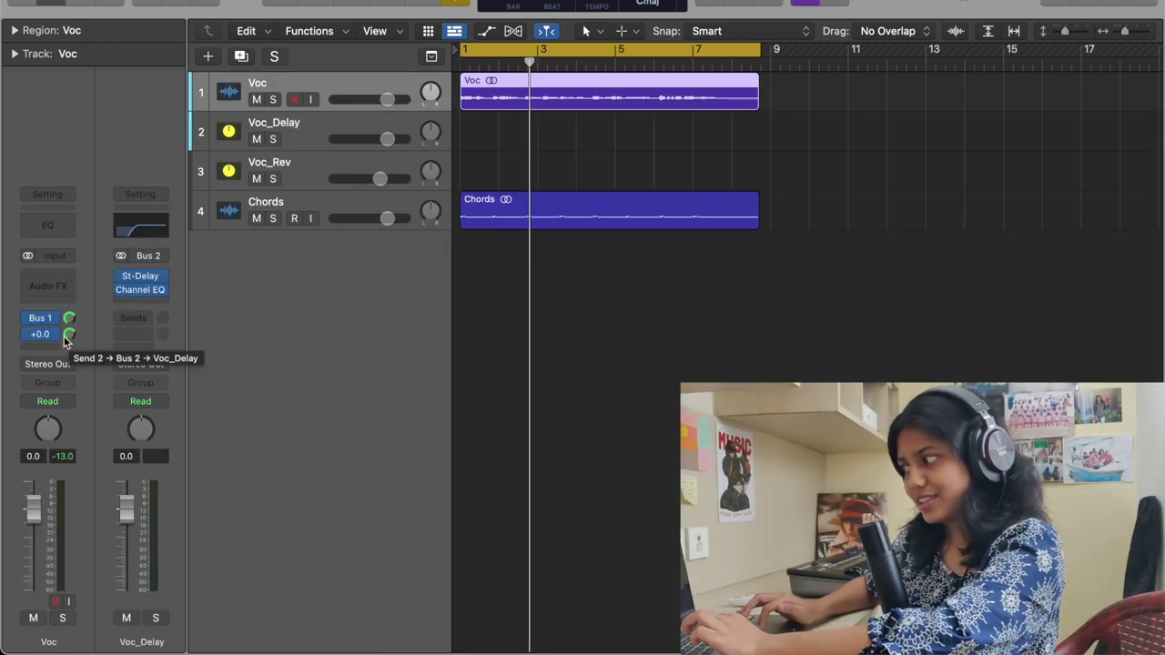
pyautogui.click(355, 145)
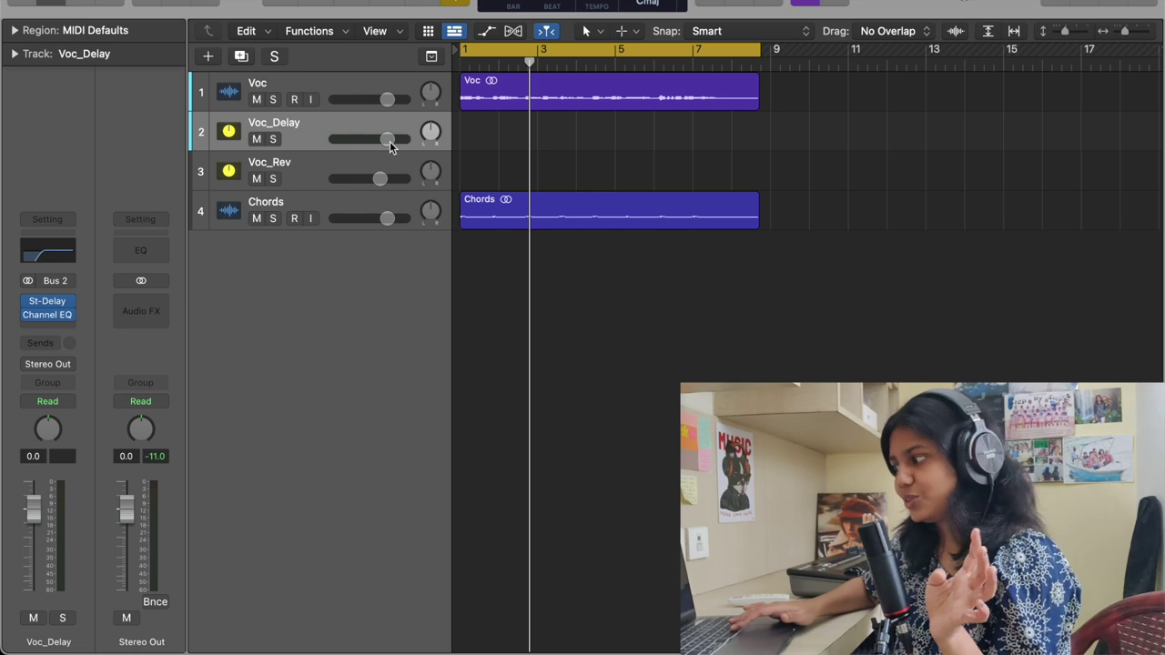
pyautogui.press('Return')
pyautogui.press('space')
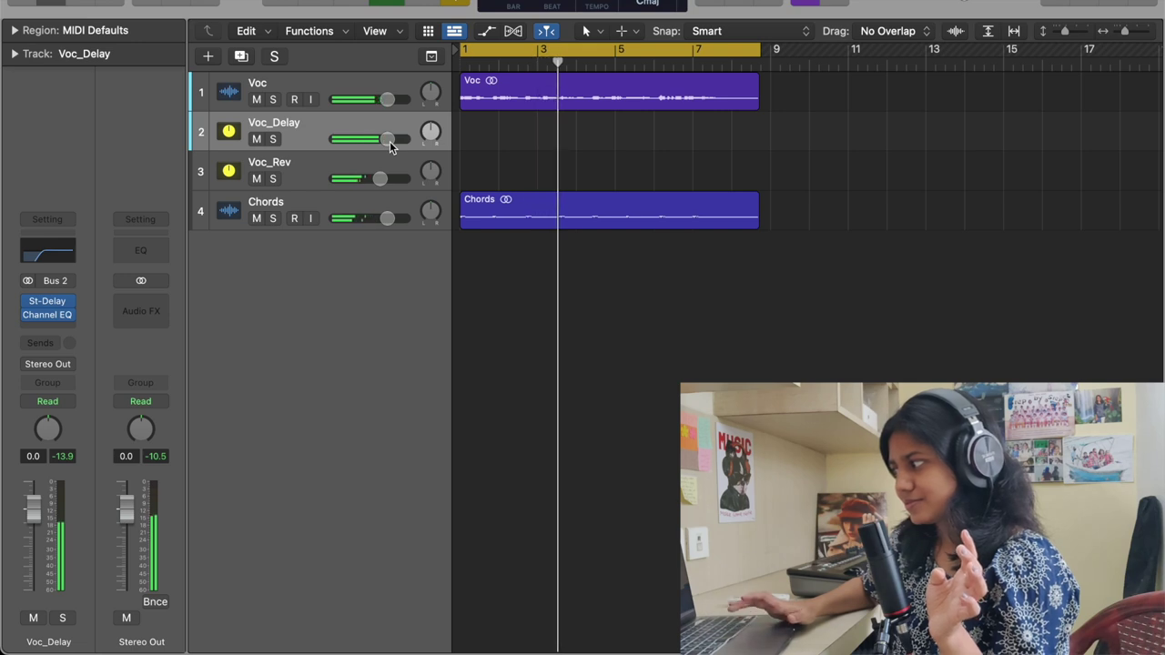
pyautogui.press('space')
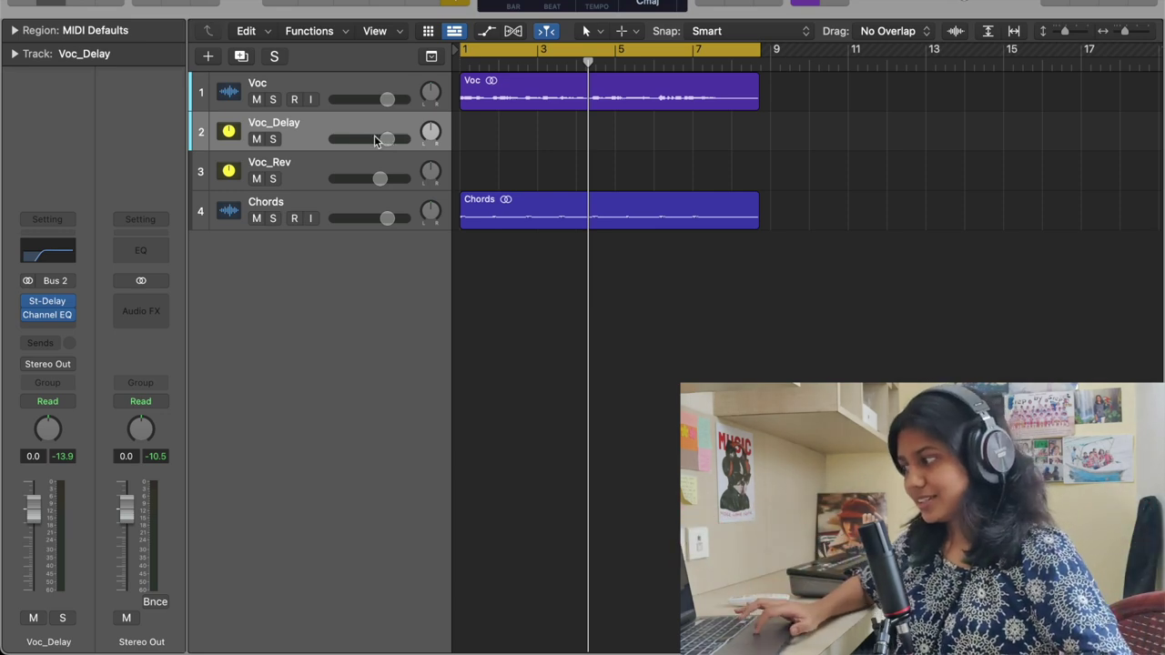
# Step: Insert a stereo Space Designer on the Voc_Delay channel
pyautogui.click(65, 305)
pyautogui.moveTo(88, 373)
pyautogui.moveTo(143, 383)
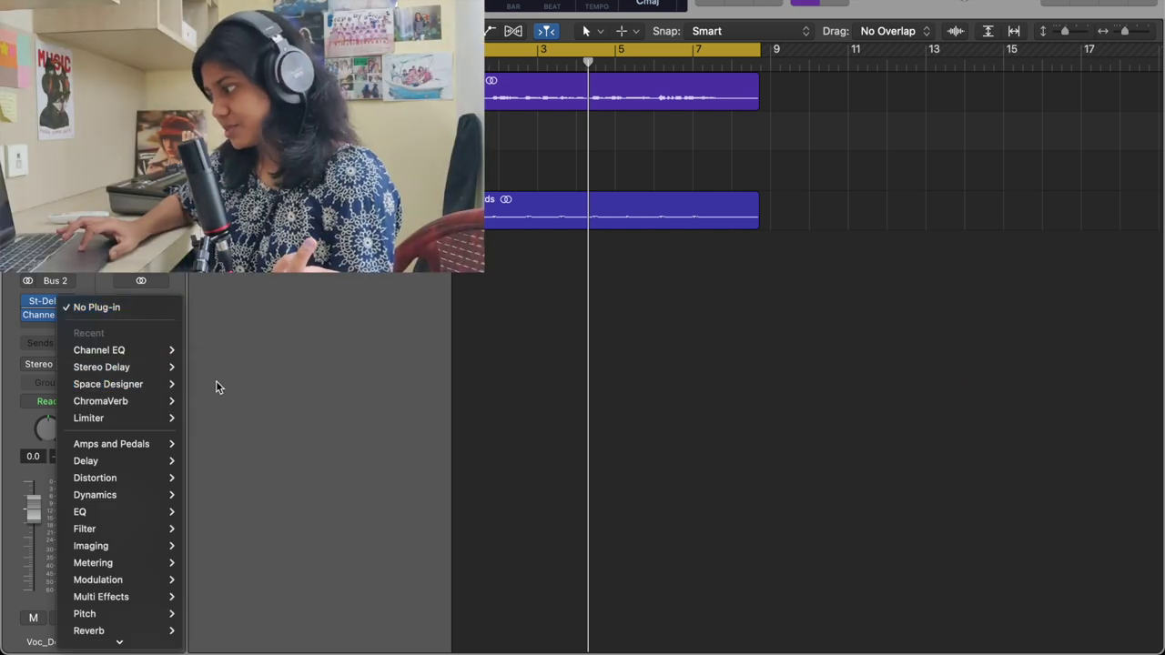
pyautogui.click(201, 386)
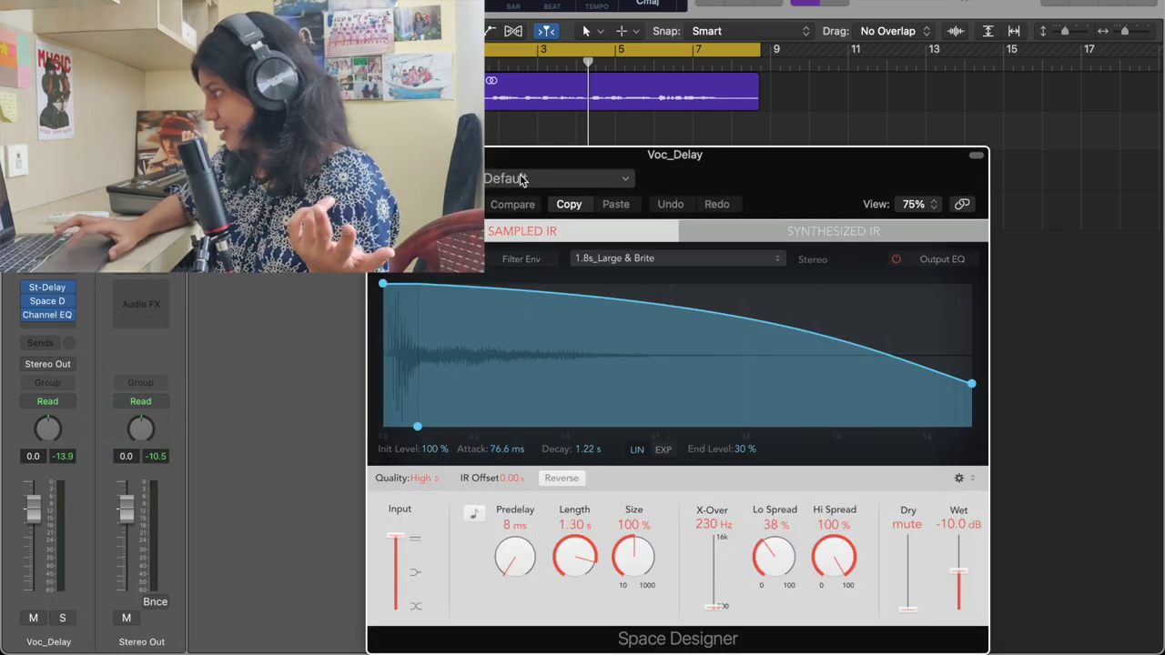
# Step: Load the Large Spaces > Halls > 03.3s Warm Vocal Hall preset in Space Designer
pyautogui.click(528, 181)
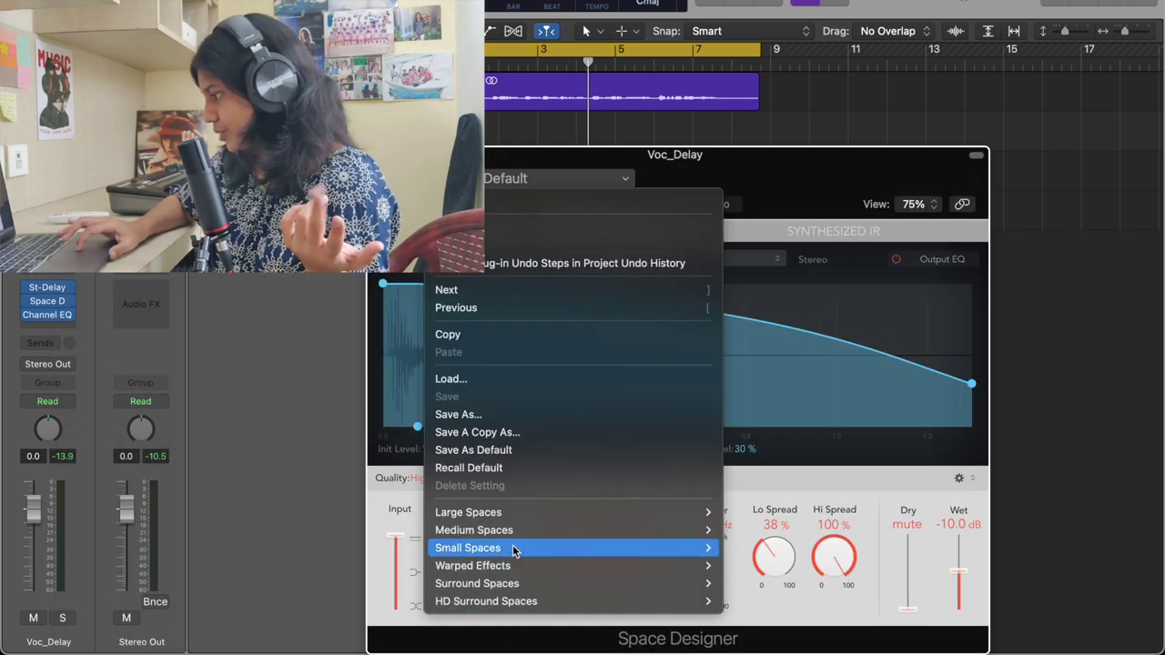
pyautogui.moveTo(523, 512)
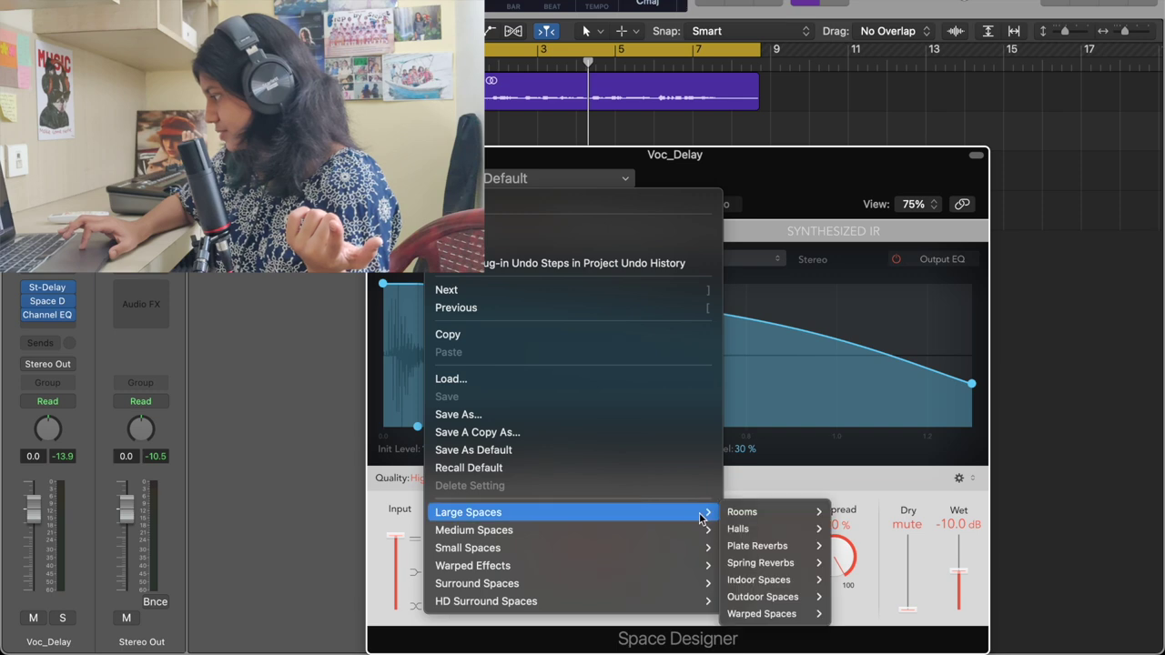
pyautogui.moveTo(760, 524)
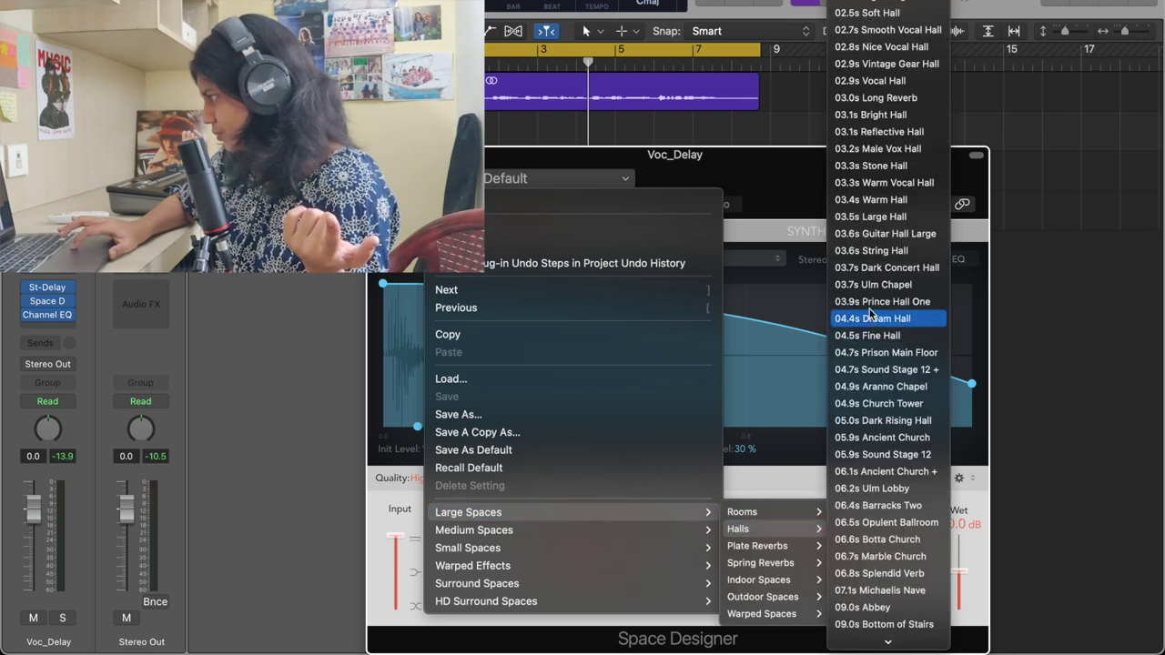
pyautogui.click(885, 188)
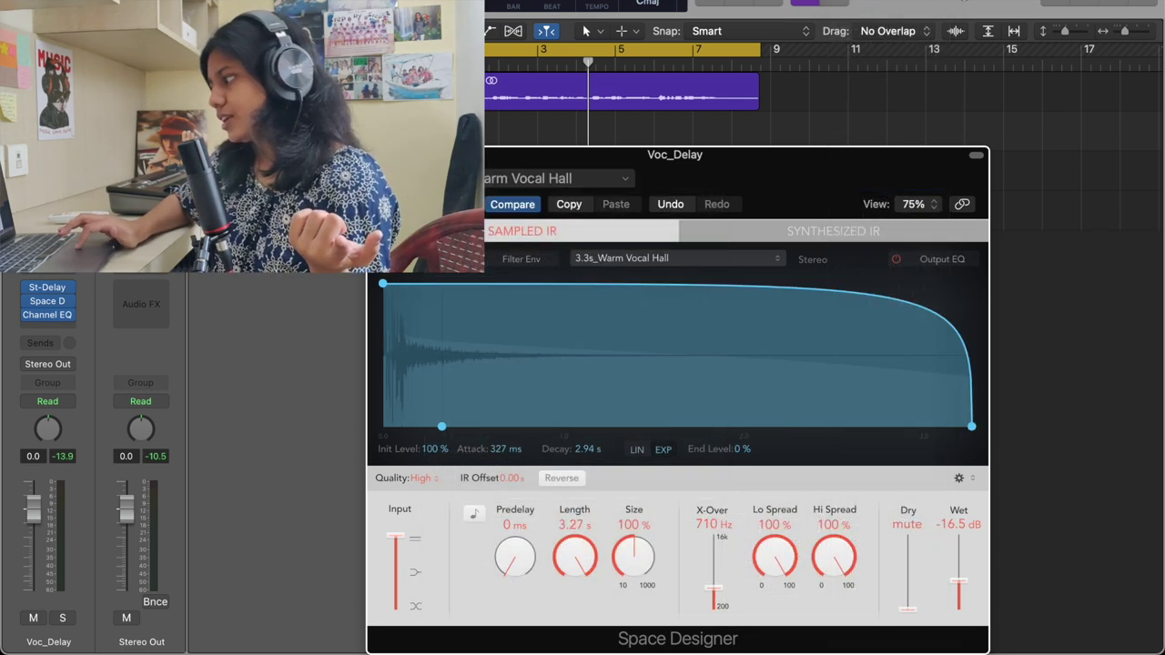
# Step: Close Space Designer, then play the song from bar 1 to hear the reverb and stop
pyautogui.click(378, 154)
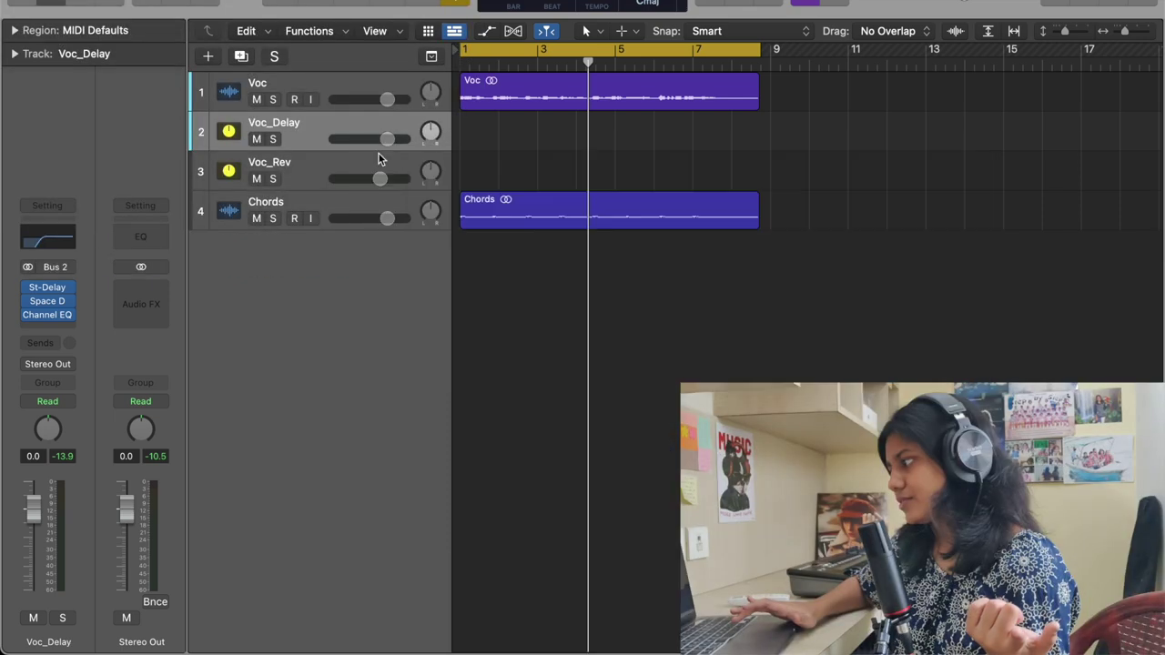
pyautogui.press('Return')
pyautogui.press('space')
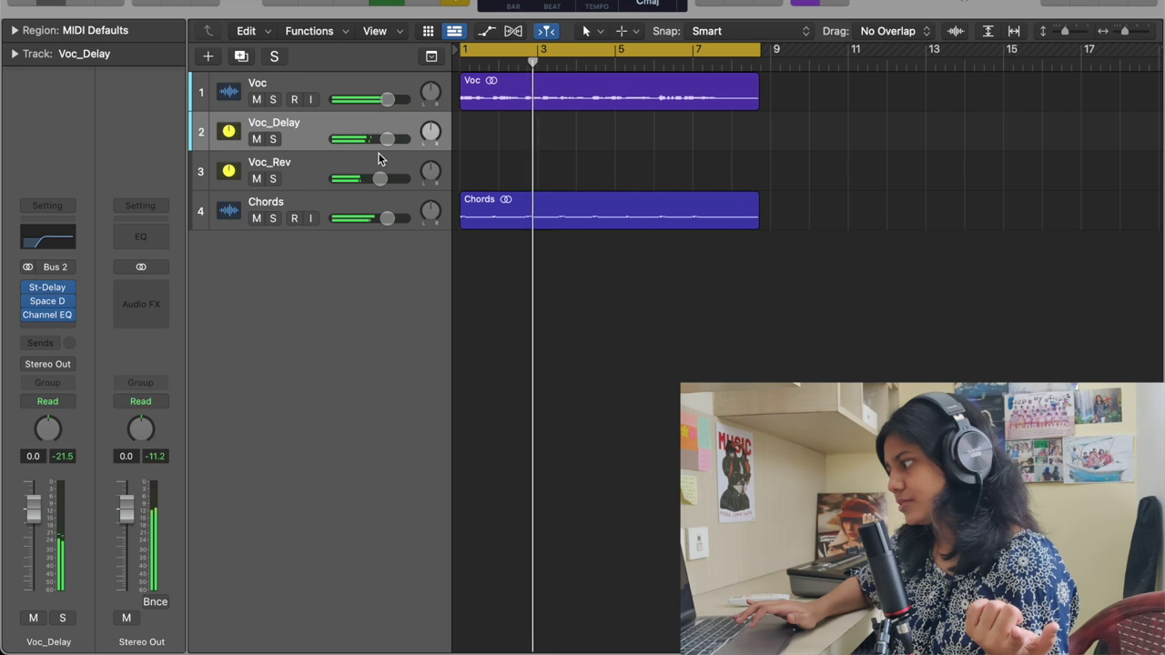
pyautogui.press('space')
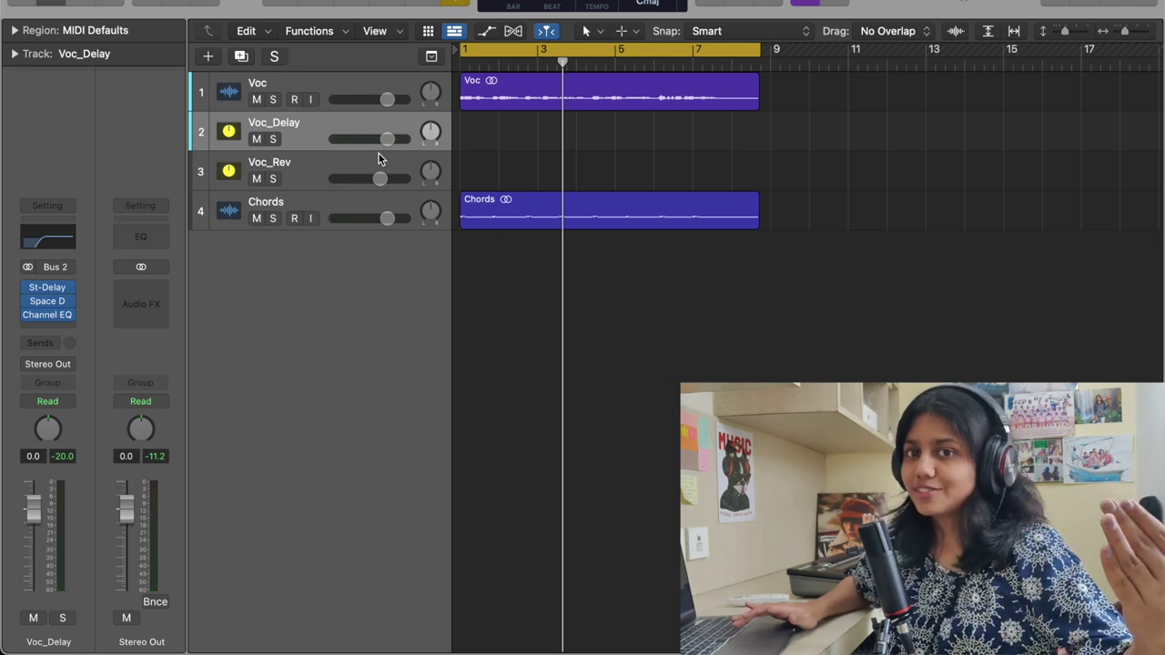
pyautogui.click(66, 302)
pyautogui.moveTo(126, 471)
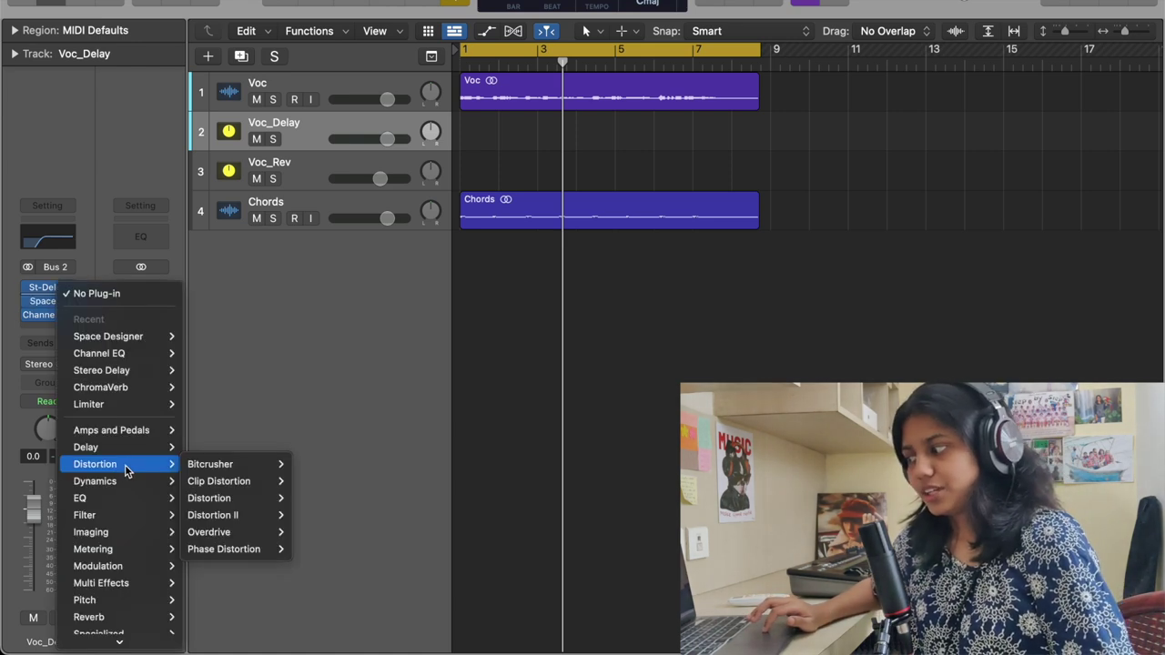
pyautogui.moveTo(109, 550)
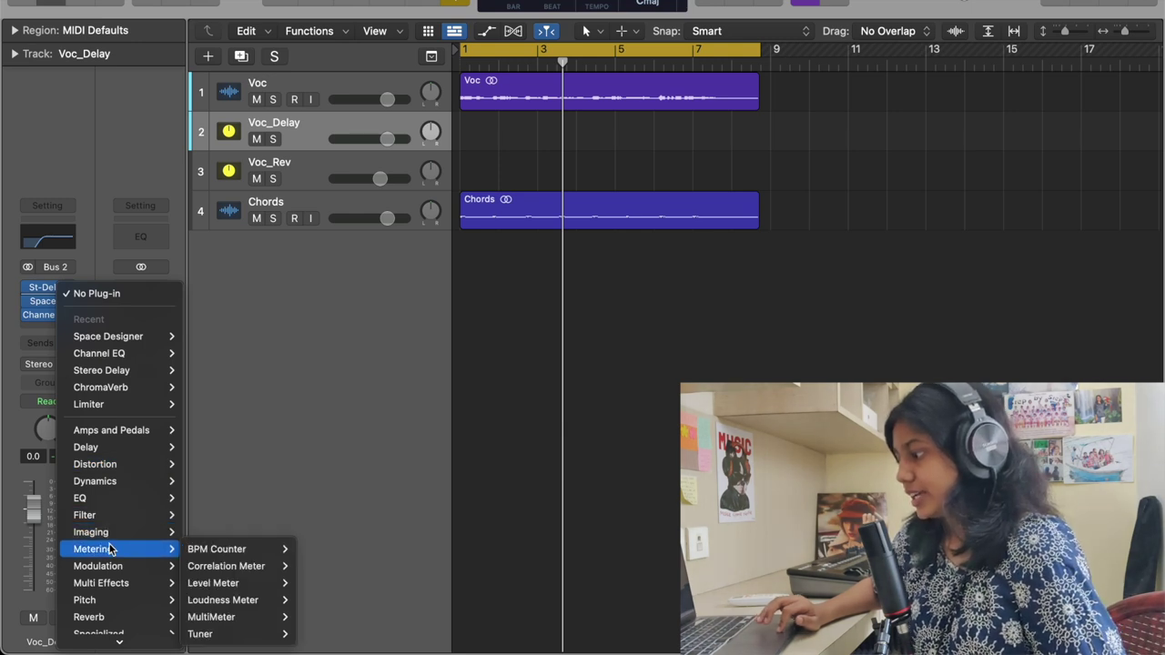
pyautogui.scroll(-2, 91, 601)
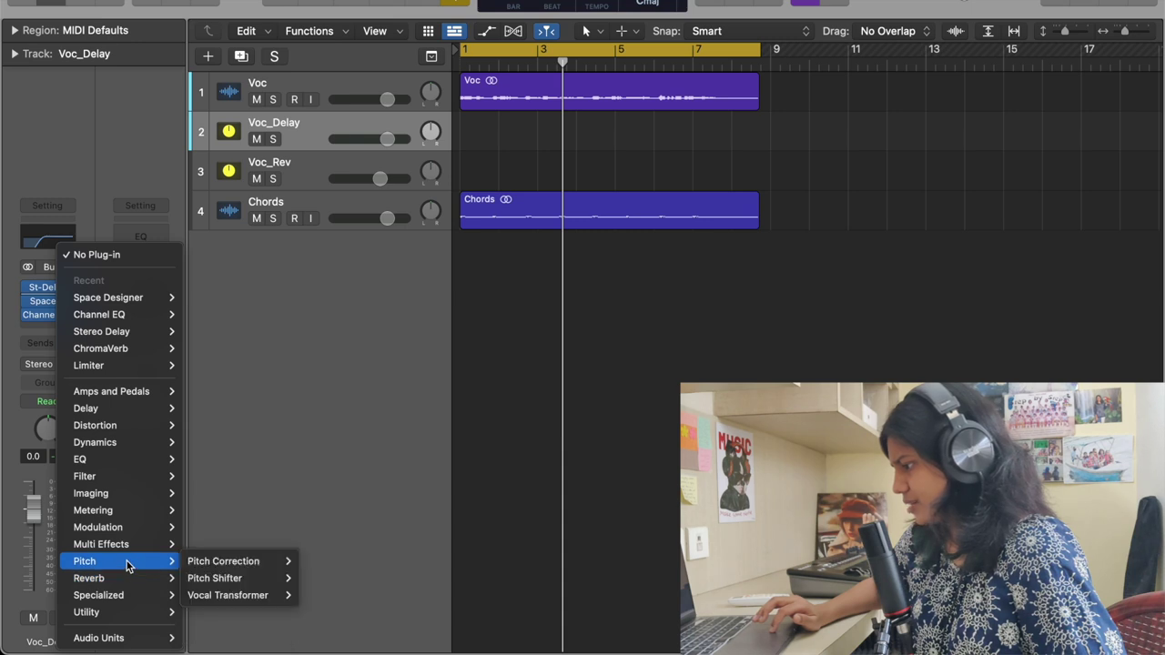
pyautogui.moveTo(127, 595)
pyautogui.moveTo(202, 601)
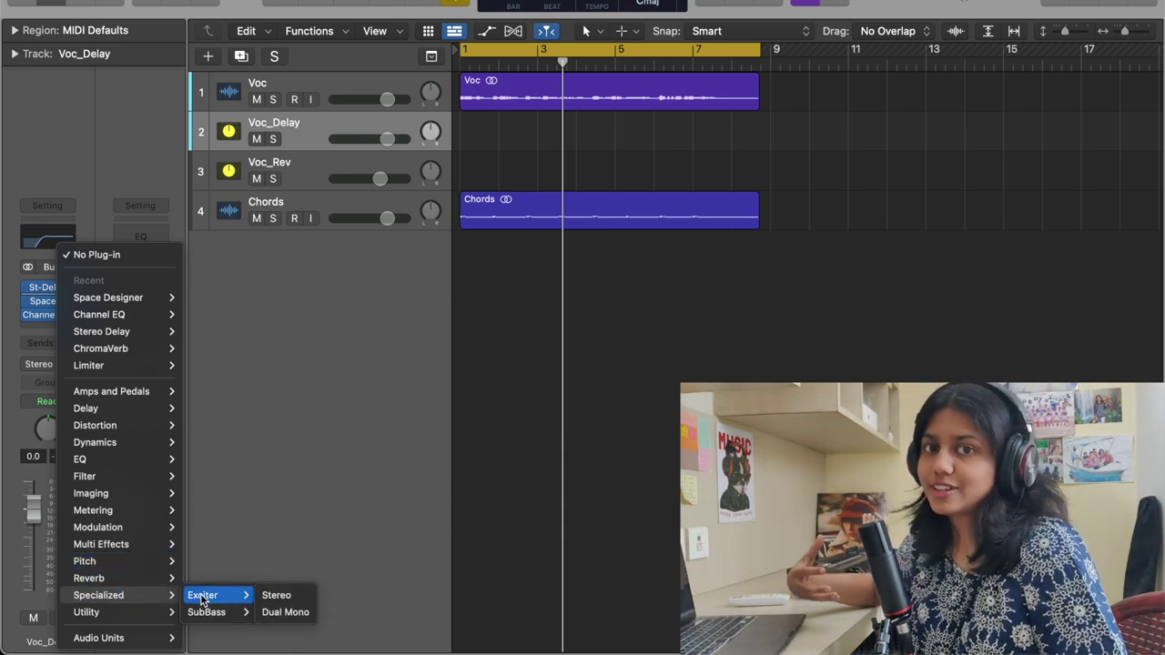
pyautogui.click(237, 481)
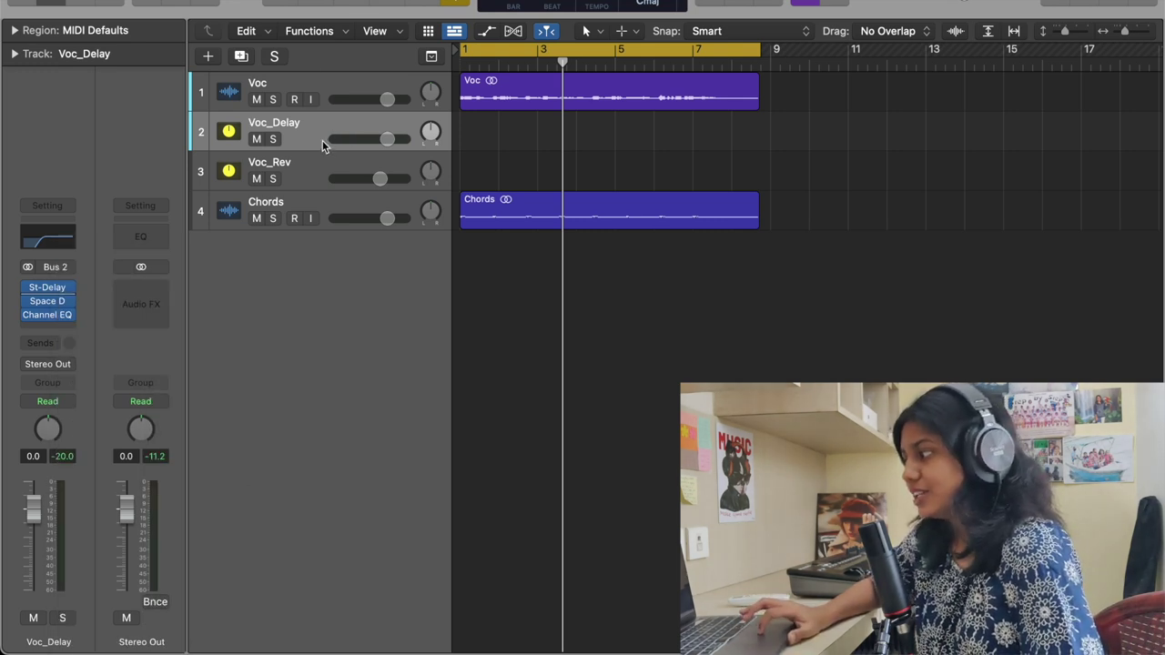
# Step: Pull the Voc_Delay fader to -∞, start playback, then raise it to about -9.2 dB
pyautogui.moveTo(390, 140); pyautogui.dragTo(190, 146)
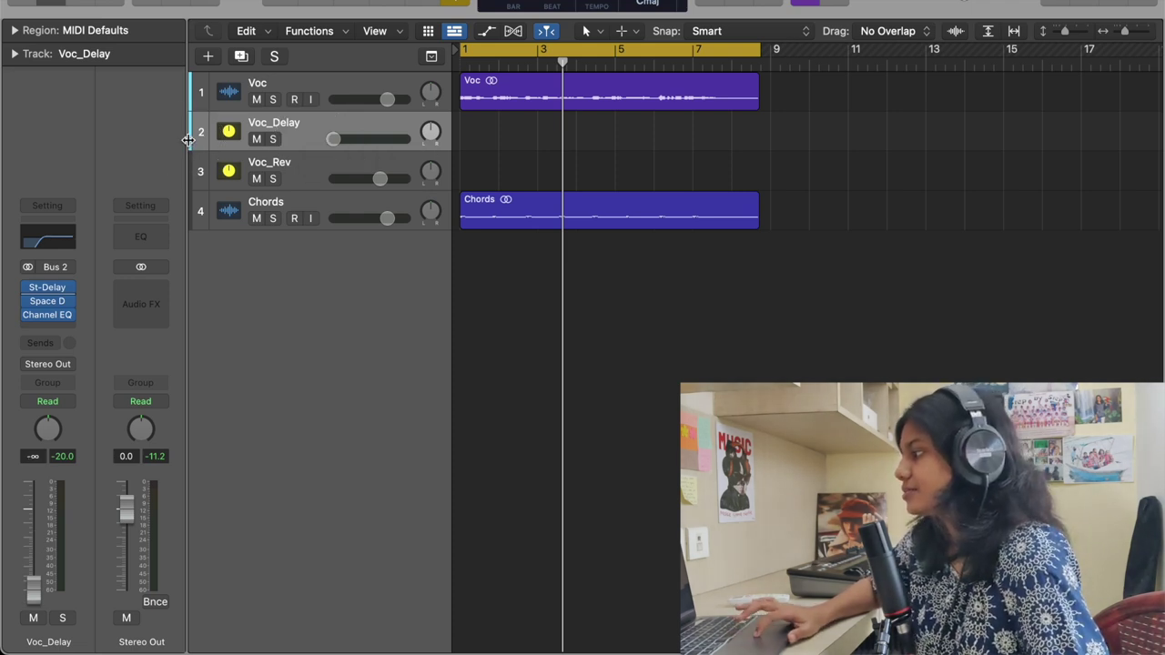
pyautogui.press('space')
pyautogui.moveTo(333, 139); pyautogui.dragTo(363, 139)
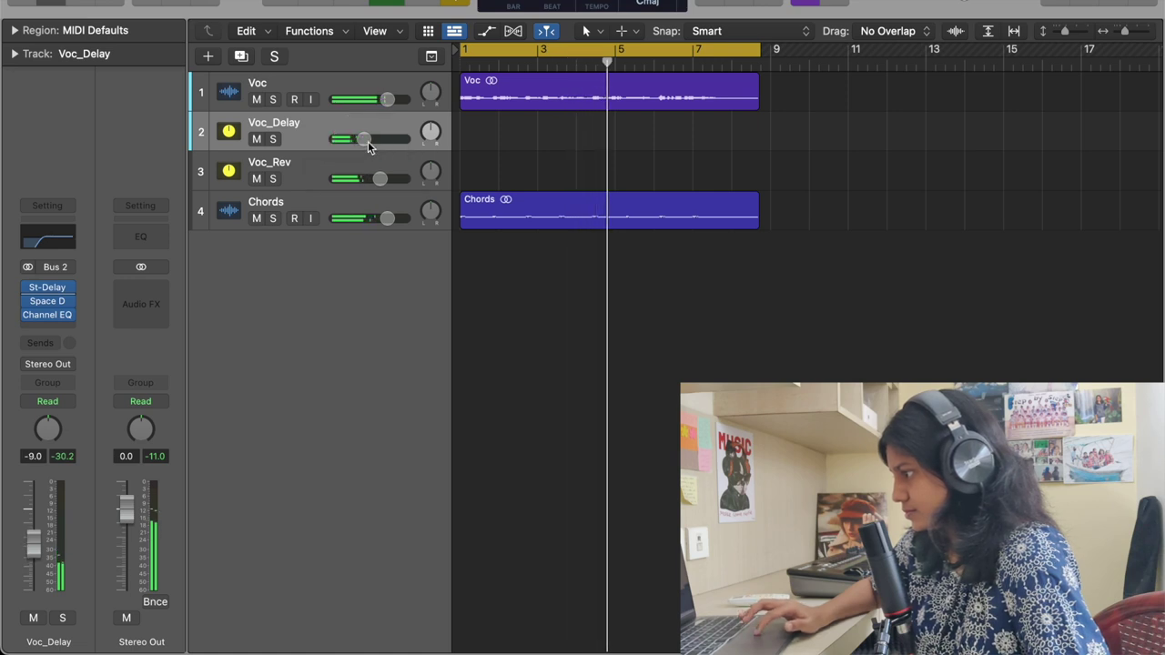
pyautogui.moveTo(369, 147); pyautogui.dragTo(368, 148)
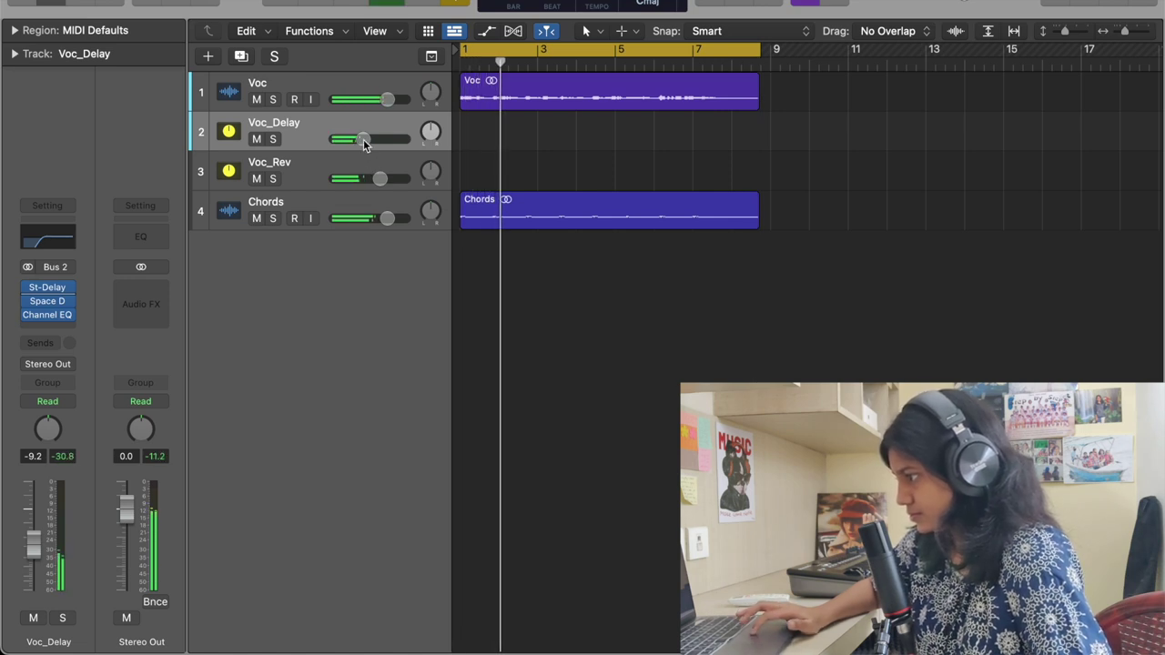
# Step: Open the Voc_Delay Stereo Delay to review its 1/4-note settings, then close it
pyautogui.click(51, 289)
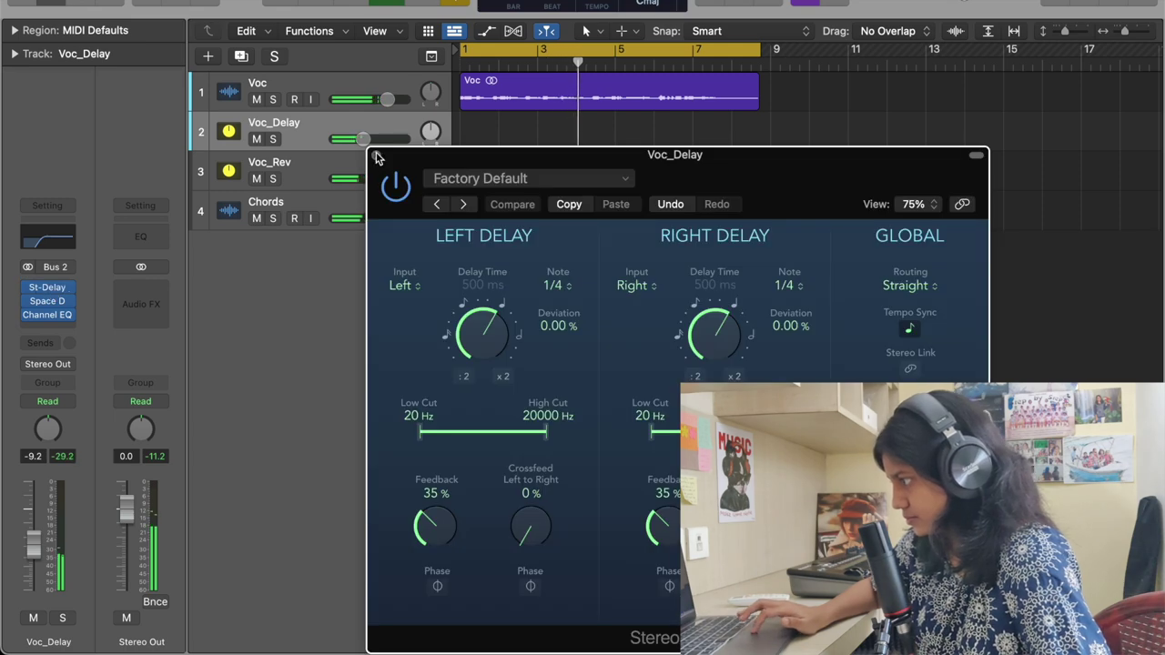
pyautogui.click(378, 157)
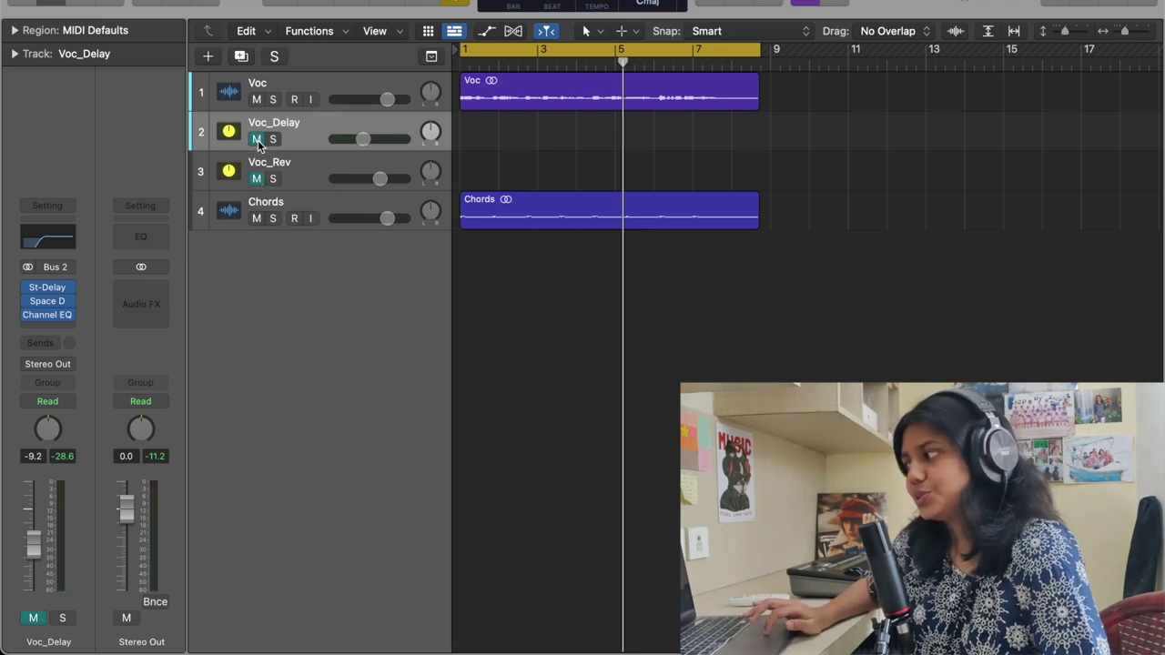
# Step: Return to the start, select Voc, and insert a stereo ChromaVerb on it
pyautogui.press('Return')
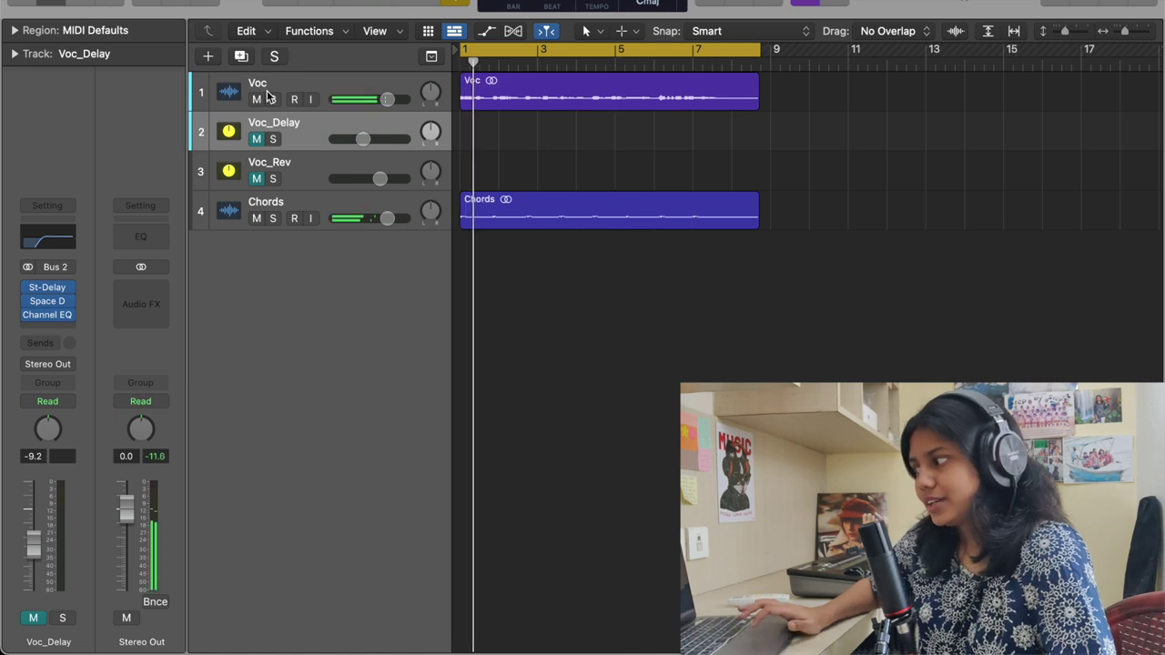
pyautogui.click(269, 97)
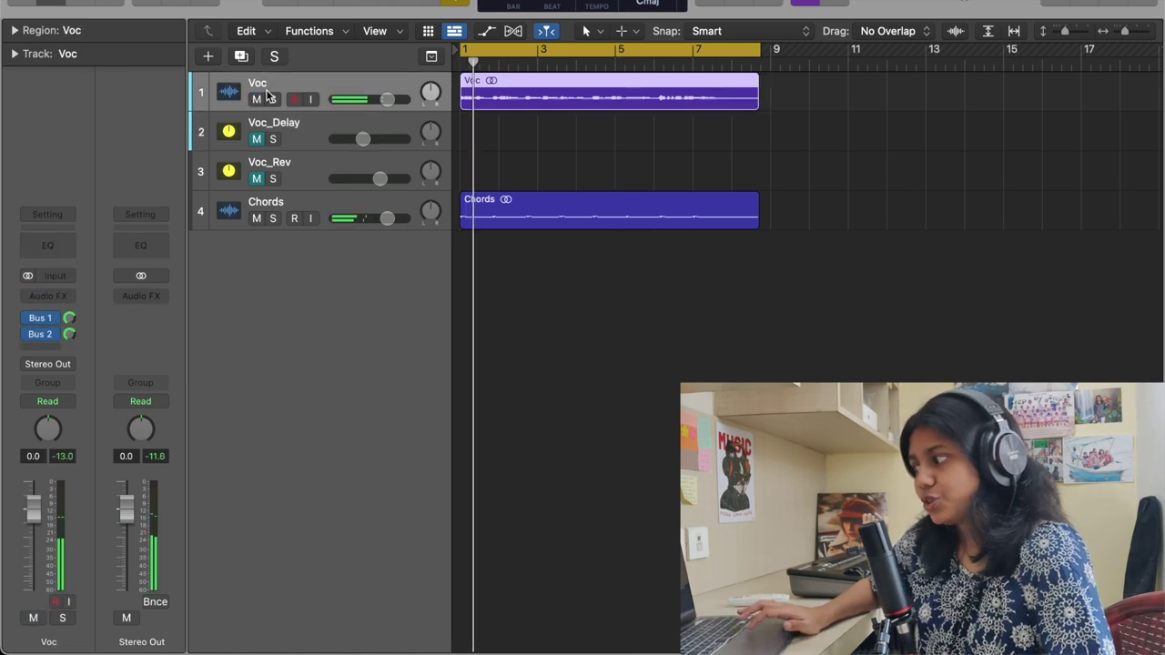
pyautogui.click(64, 298)
pyautogui.moveTo(73, 389)
pyautogui.click(170, 391)
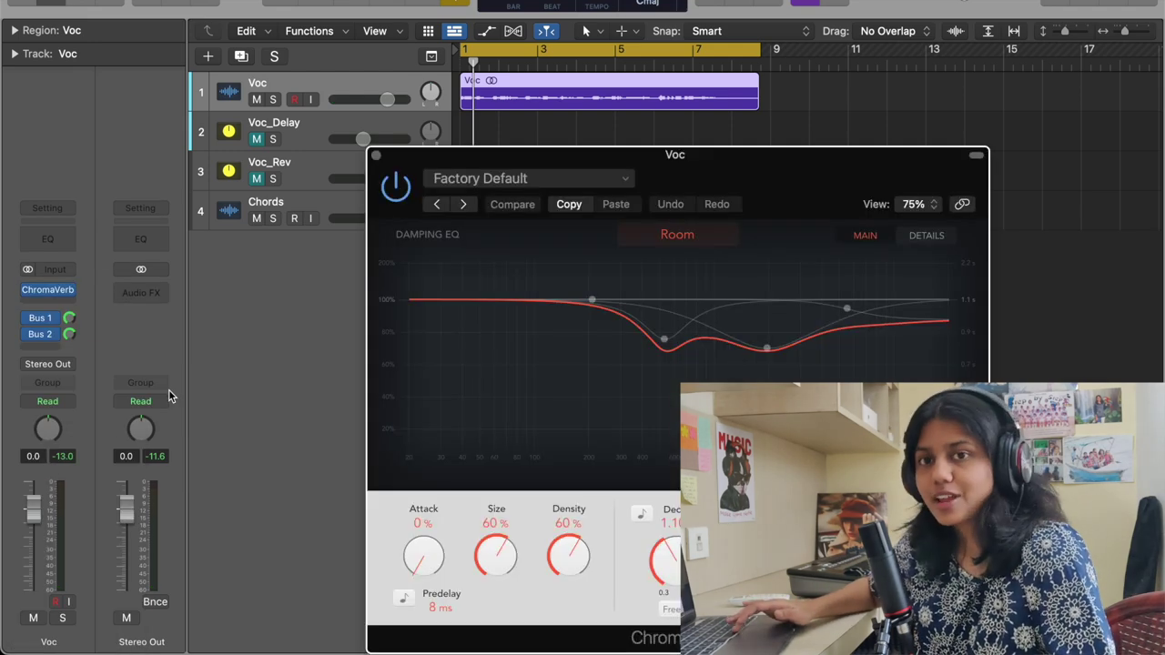
# Step: Add a Channel EQ after ChromaVerb on Voc and adjust ChromaVerb's wet level
pyautogui.click(73, 305)
pyautogui.click(64, 372)
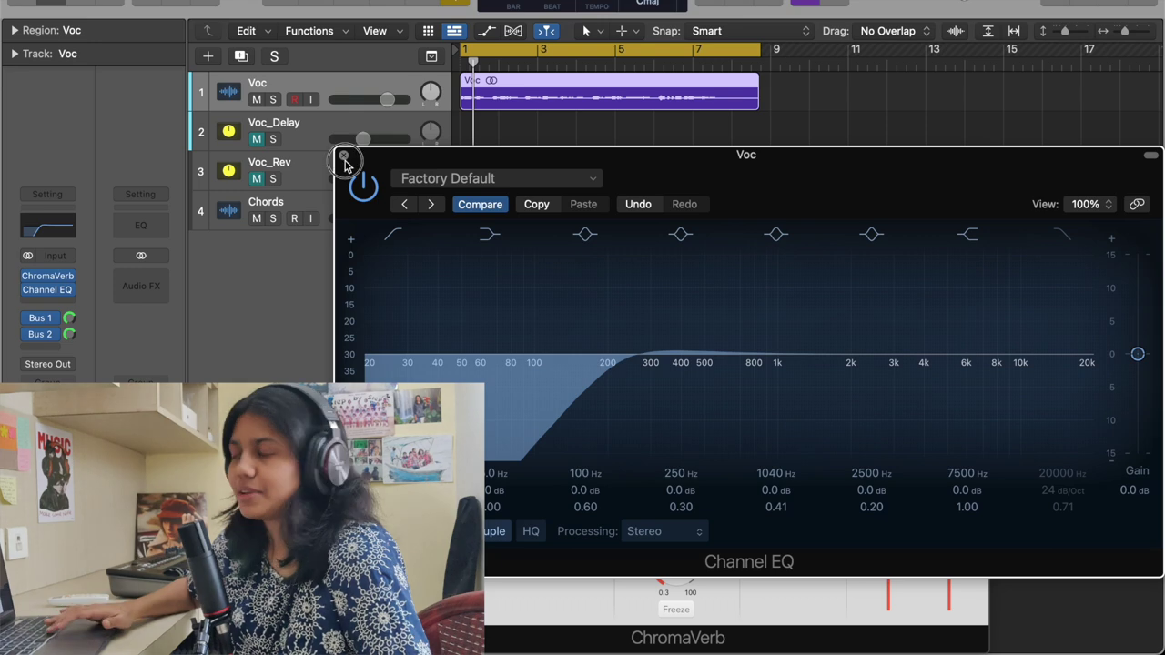
pyautogui.click(344, 155)
pyautogui.click(947, 545)
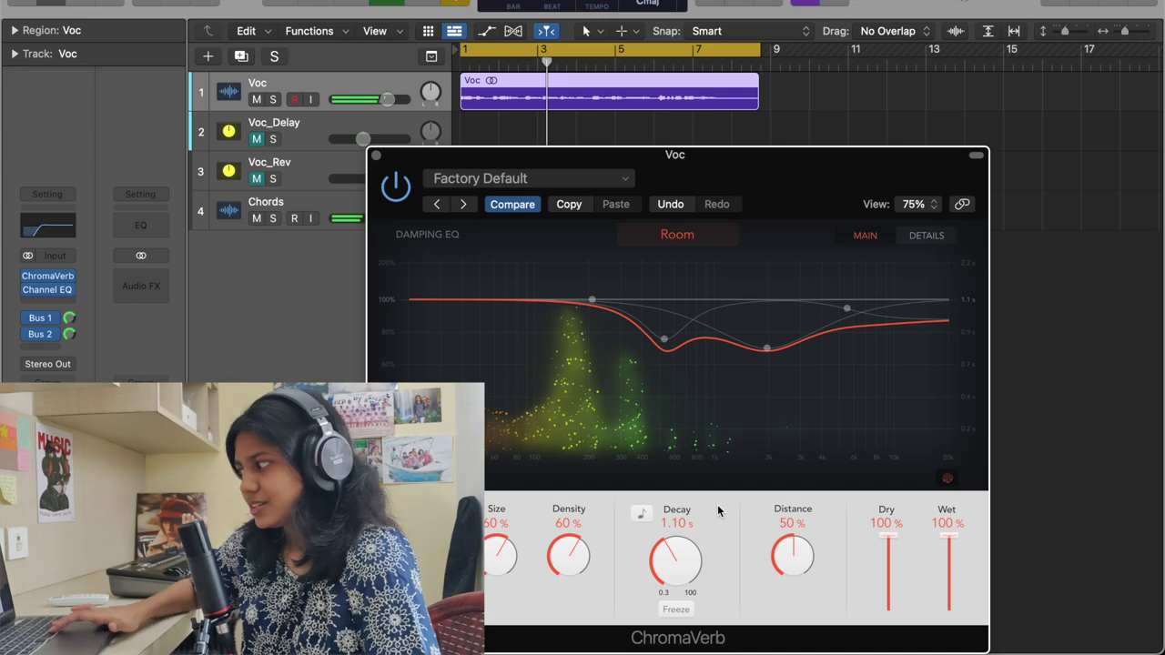
# Step: Audition from bar 1, trial the Voc fader at -5.4 dB, then undo that change
pyautogui.press('space')
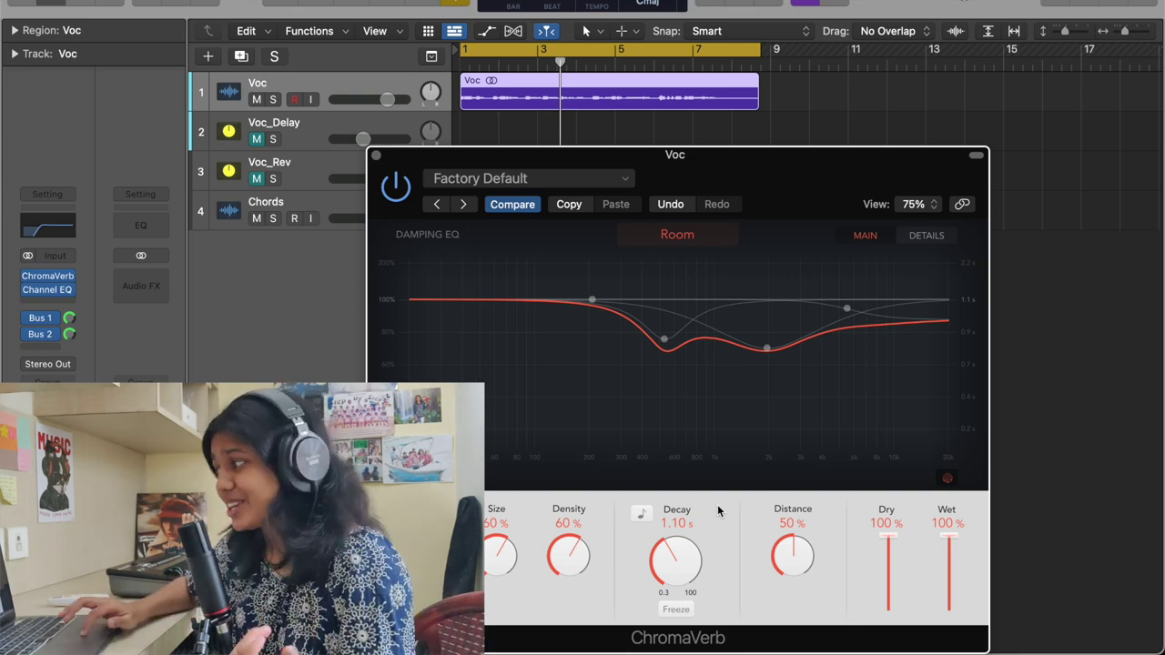
pyautogui.press('Return')
pyautogui.press('space')
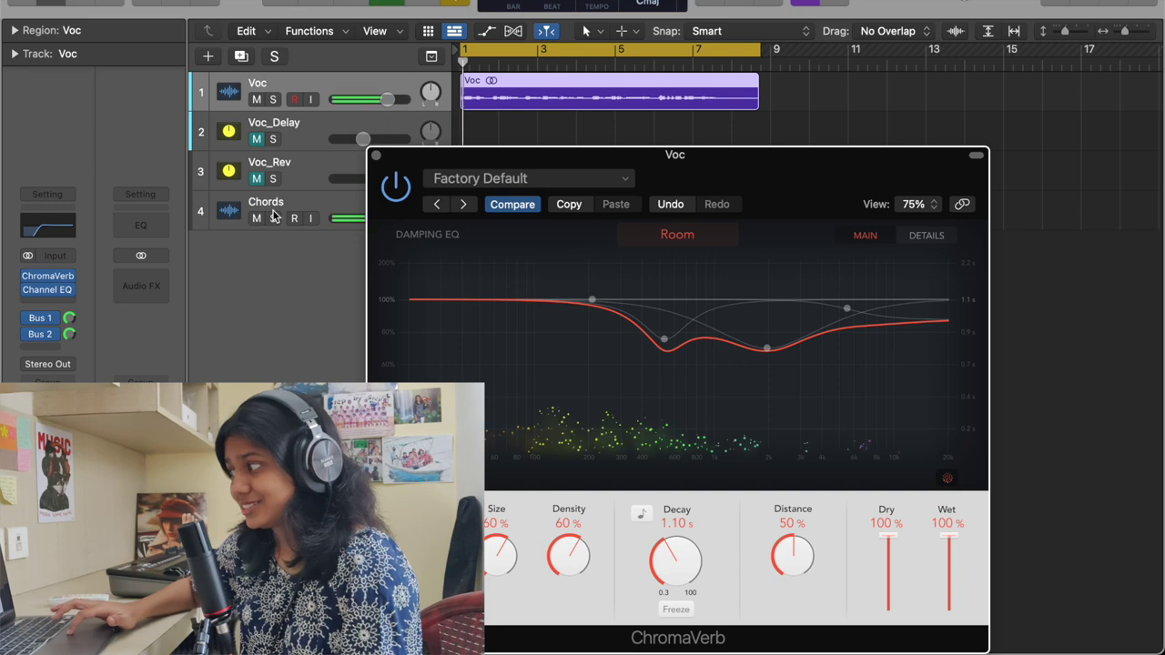
pyautogui.moveTo(387, 100); pyautogui.dragTo(370, 99)
pyautogui.press('space')
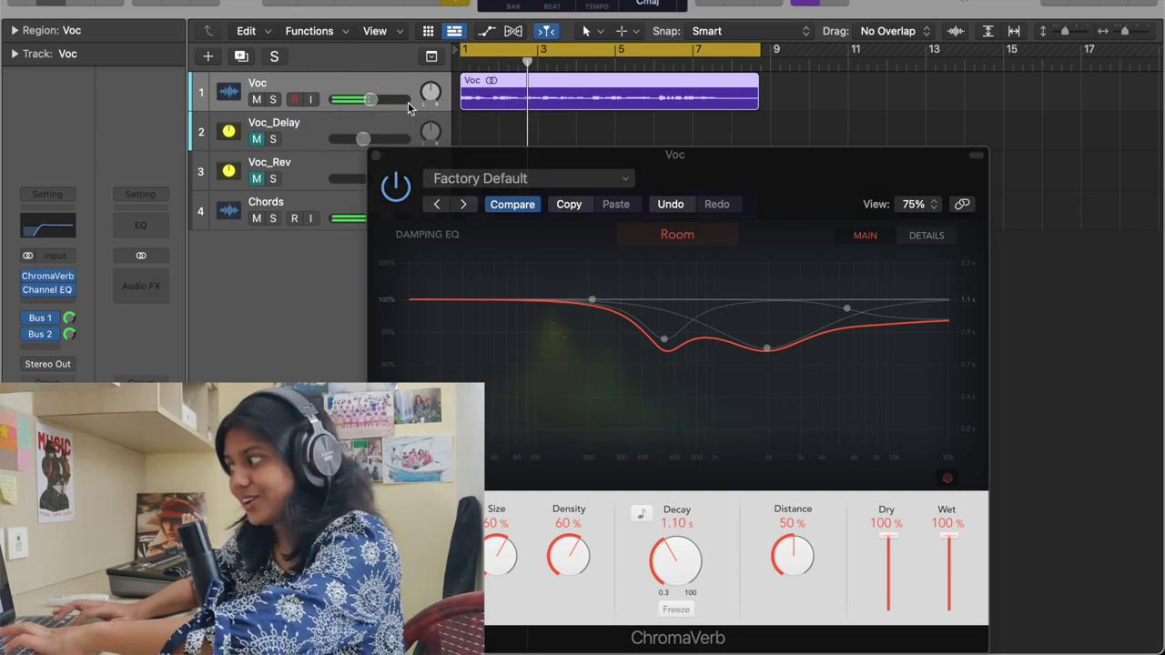
pyautogui.press('super+z')
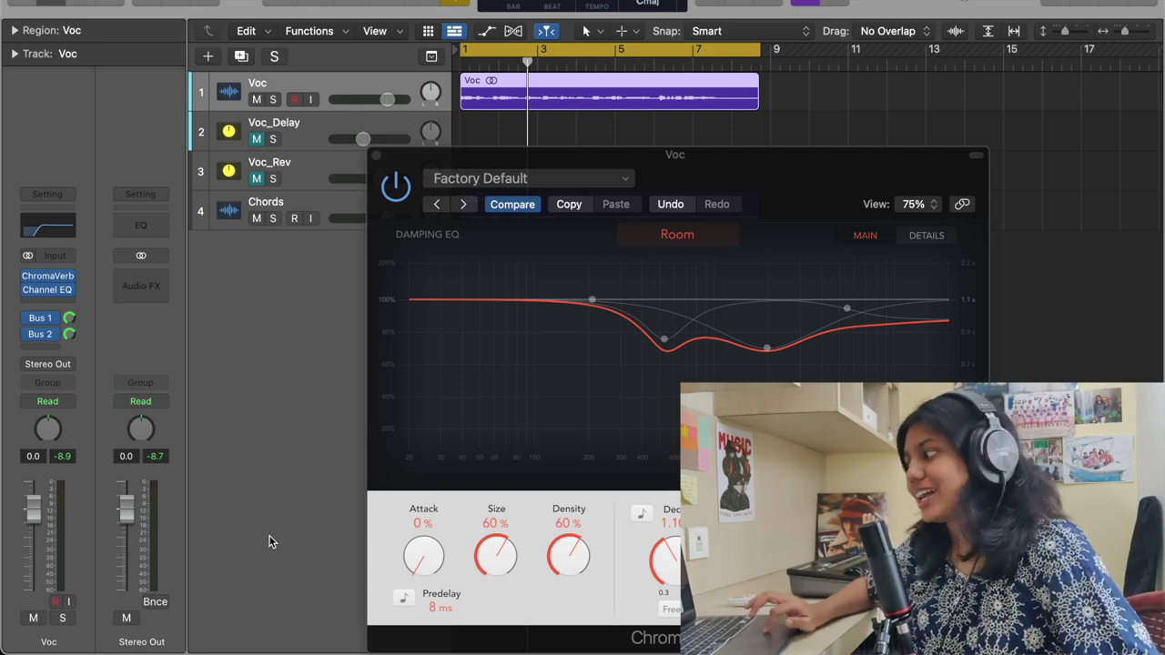
# Step: Close the ChromaVerb window and cue the song to play from bar 2
pyautogui.click(376, 156)
pyautogui.click(26, 290)
pyautogui.press('Down')
pyautogui.press('Return')
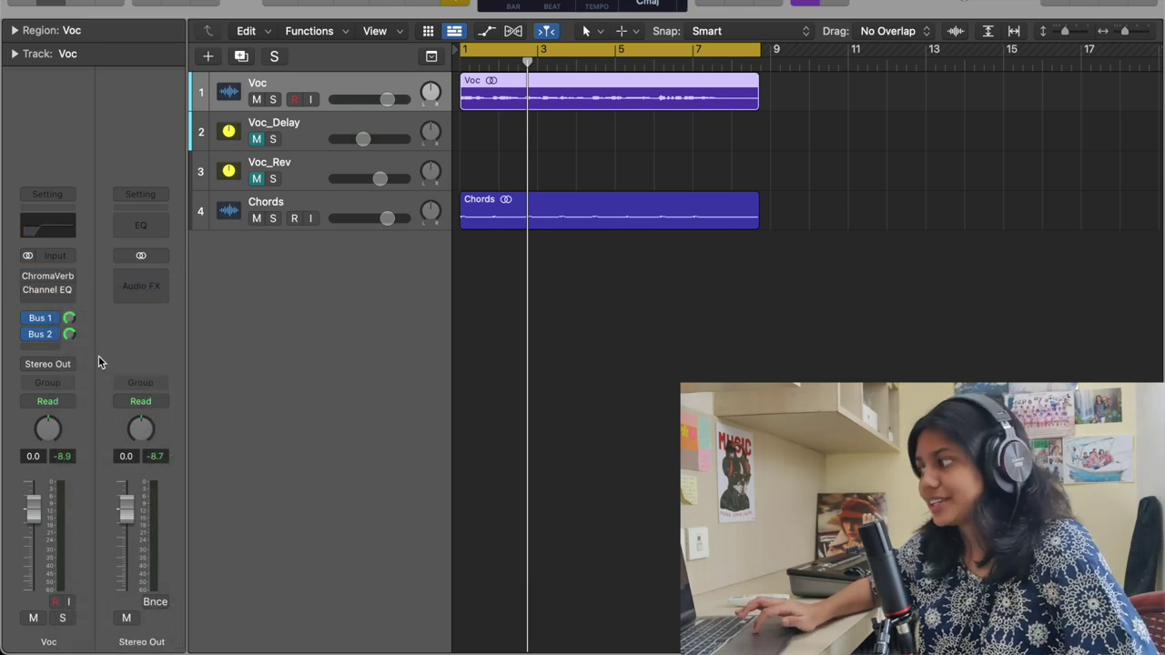
# Step: Start playback and select the Voc_Delay track to show its St-Delay, Space D, Channel EQ strip
pyautogui.press('space')
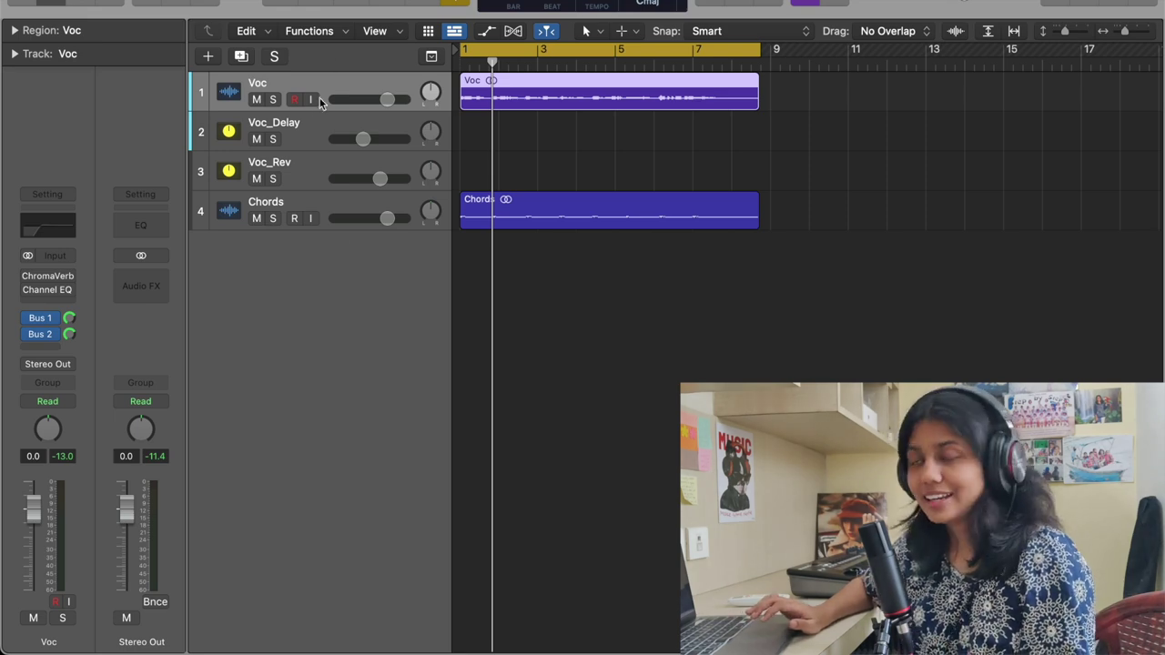
pyautogui.click(300, 133)
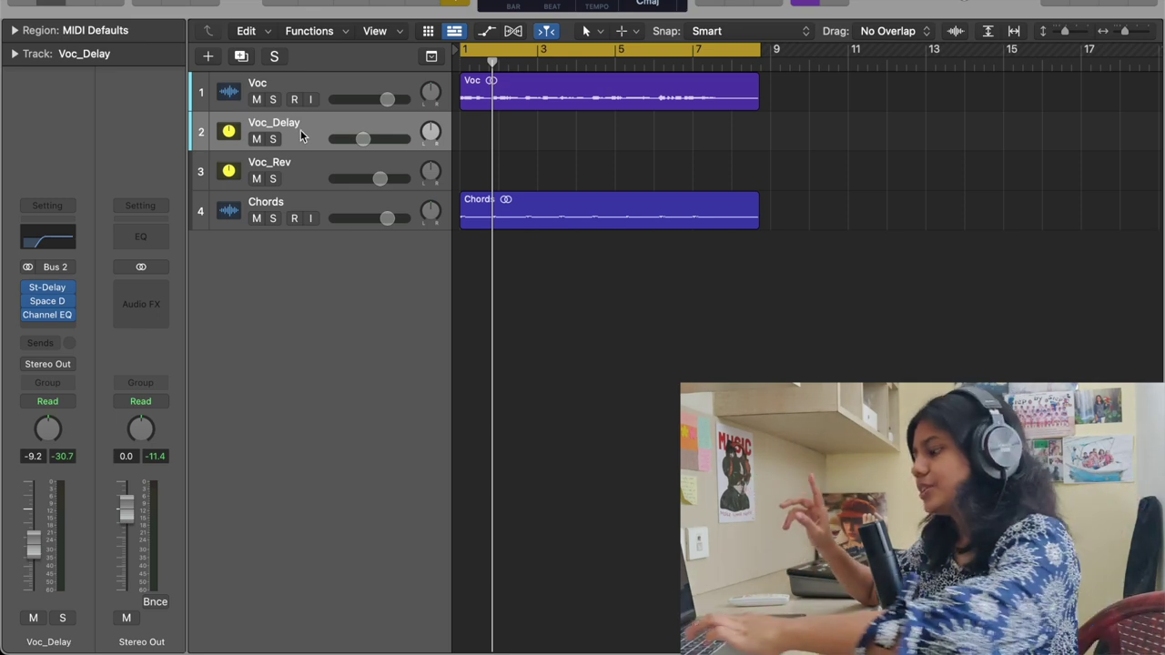
# Step: Show automation and draw a Voc_Delay volume swell near bar 1 rising from -9.2 to -0.4 dB
pyautogui.press('a')
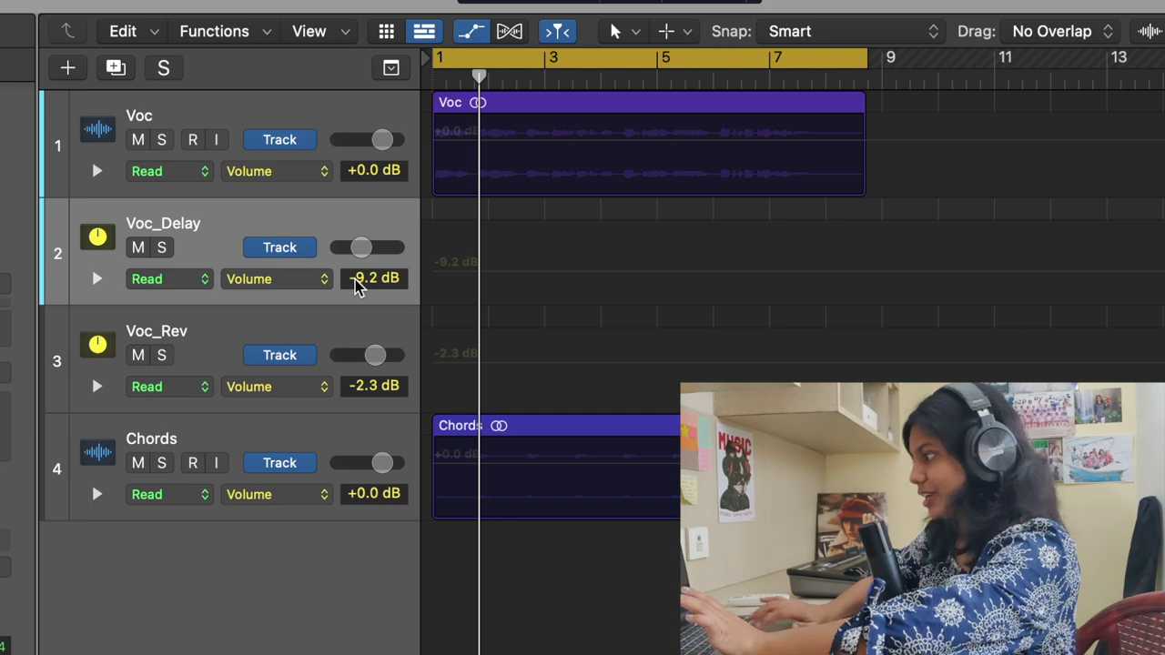
pyautogui.press('super+Right')
pyautogui.press('super+Right')
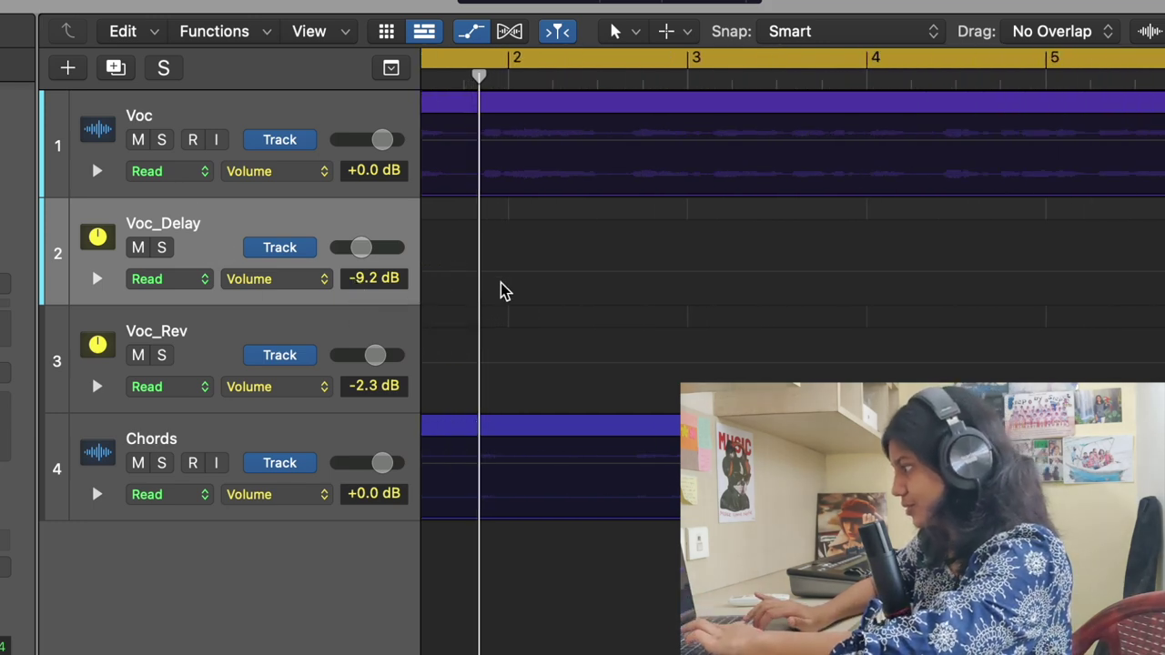
pyautogui.hscroll(-3, 528, 237)
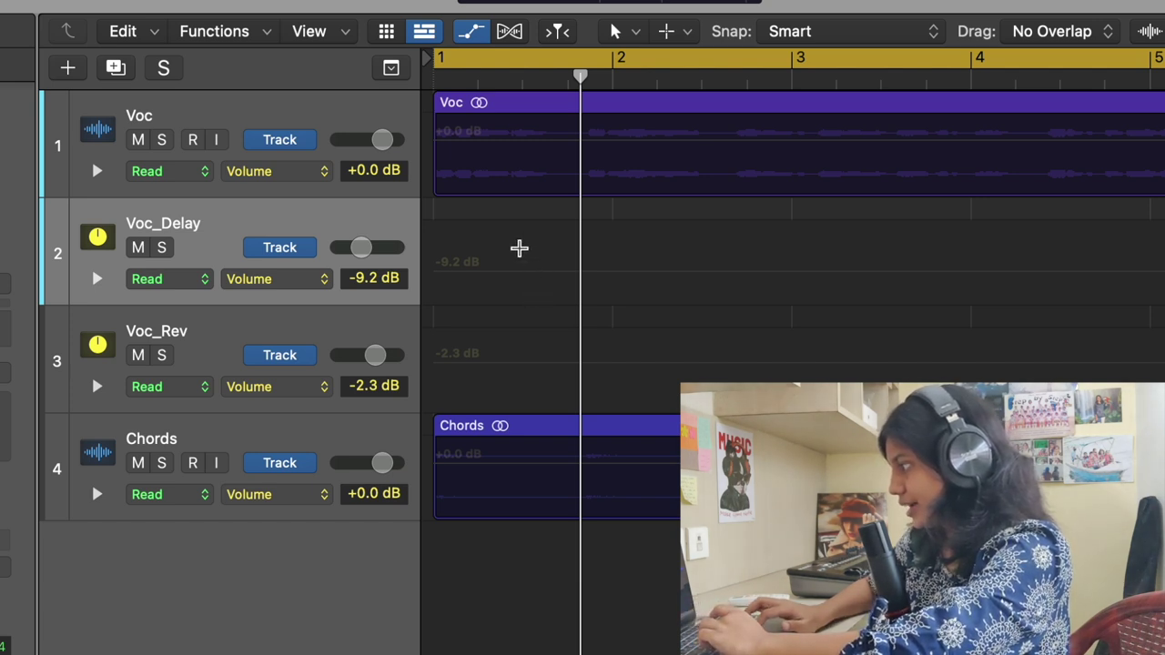
pyautogui.moveTo(511, 248); pyautogui.dragTo(601, 265)
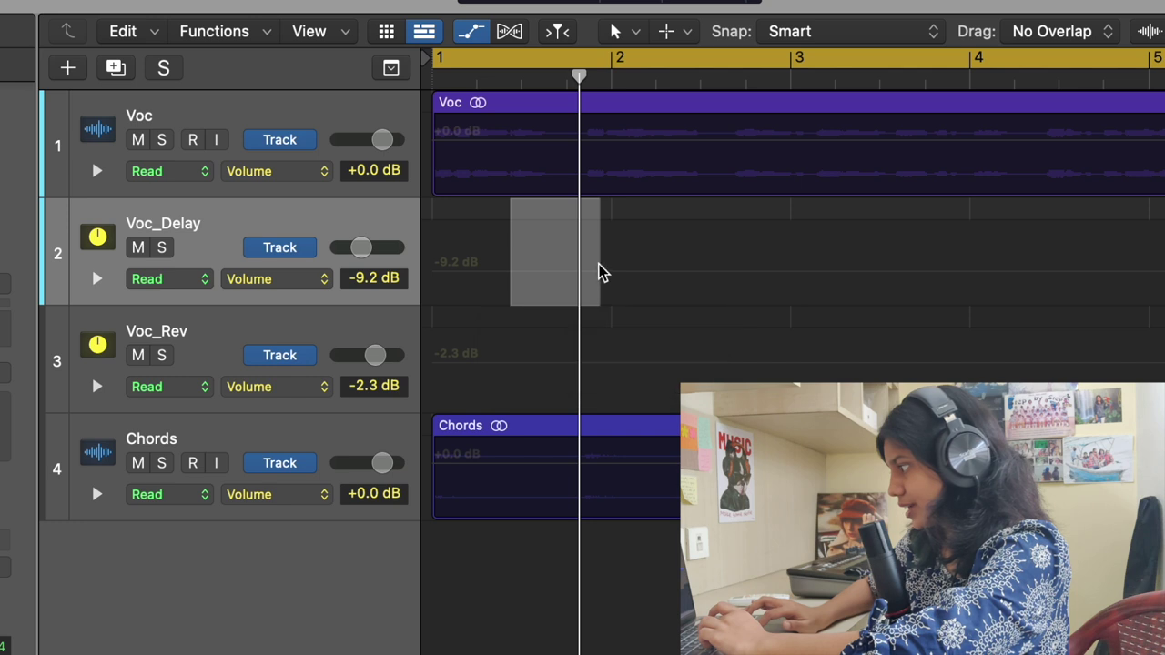
pyautogui.click(531, 279)
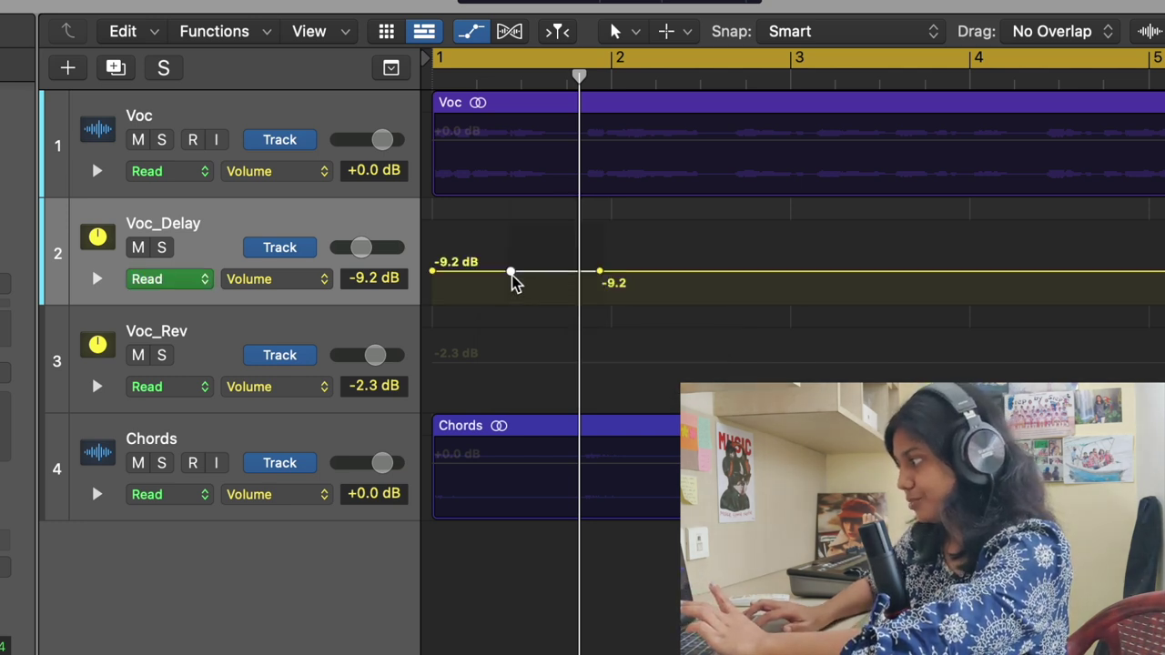
pyautogui.moveTo(512, 276); pyautogui.dragTo(522, 179)
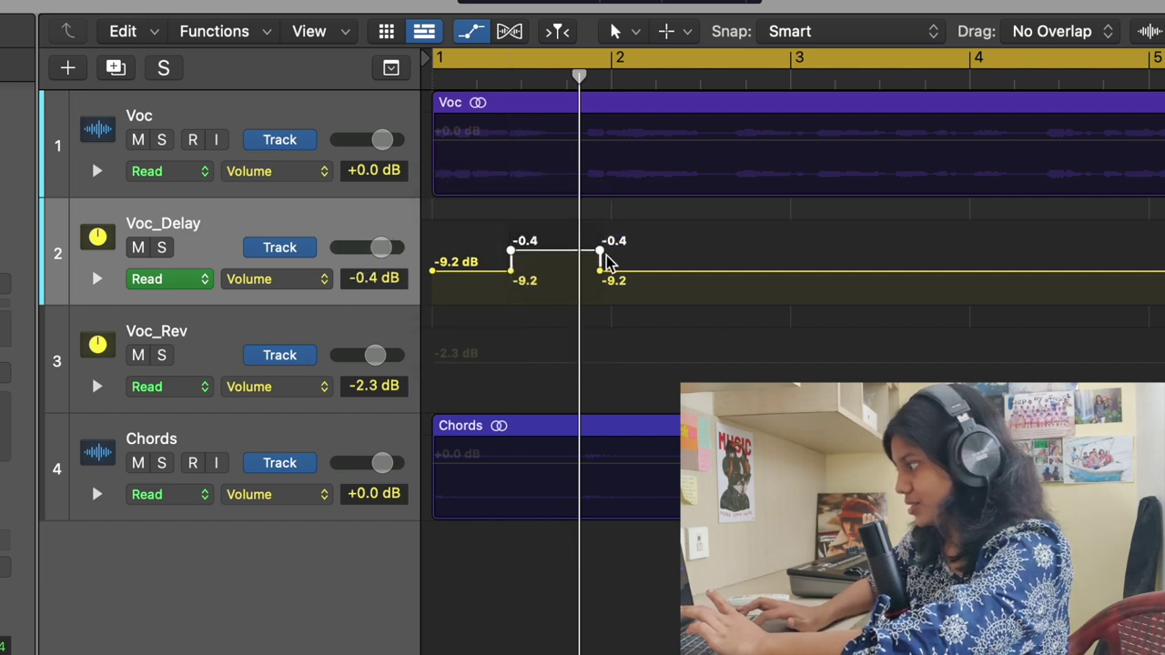
pyautogui.moveTo(601, 257); pyautogui.dragTo(581, 244)
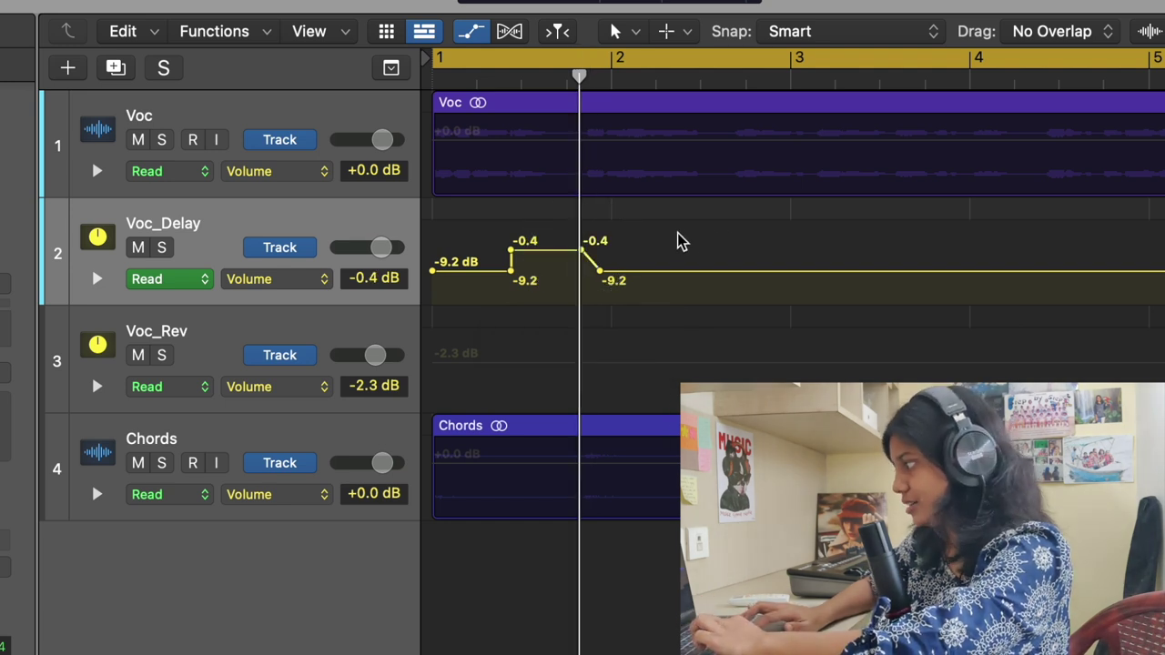
# Step: Draw a second Voc_Delay volume swell around bar 2 rising to +1.0 dB
pyautogui.moveTo(656, 234); pyautogui.dragTo(762, 256)
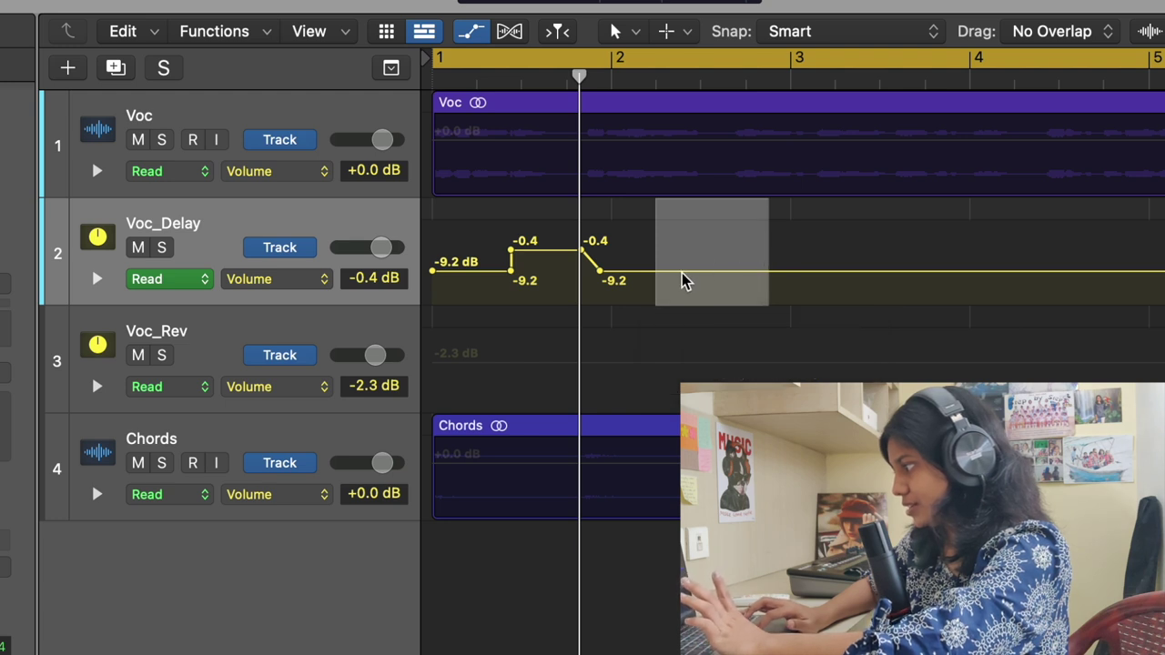
pyautogui.click(684, 281)
pyautogui.moveTo(660, 280); pyautogui.dragTo(666, 144)
pyautogui.moveTo(781, 247); pyautogui.dragTo(739, 236)
# Step: Play back and slope the start points of both volume swells
pyautogui.press('space')
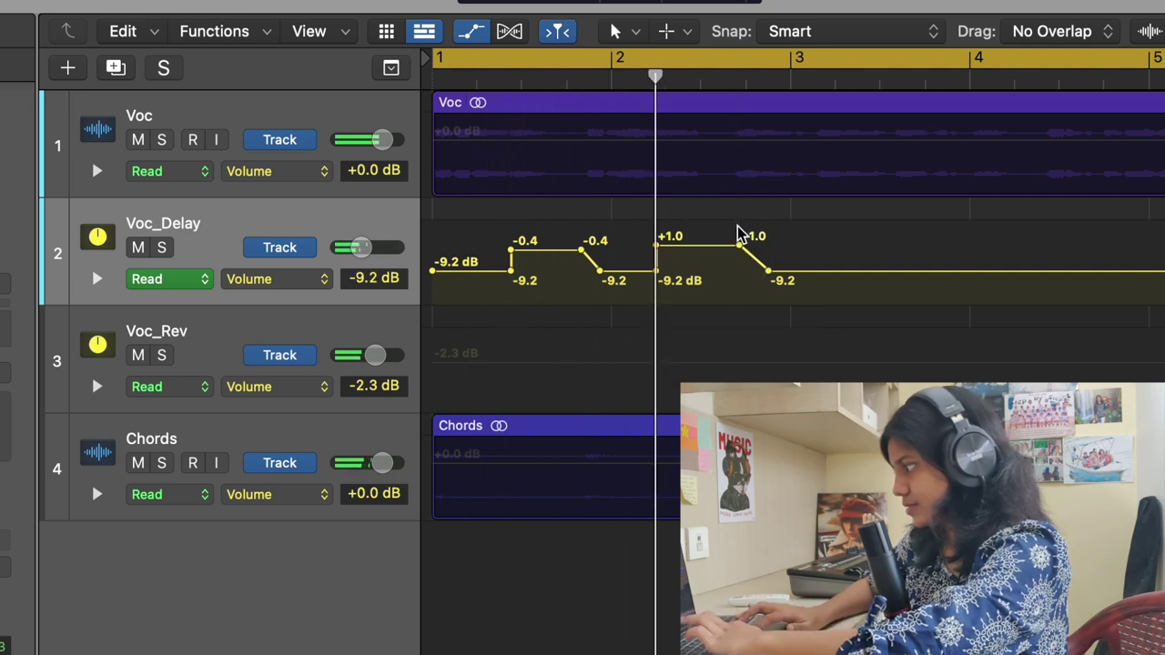
pyautogui.moveTo(513, 252); pyautogui.dragTo(534, 249)
pyautogui.moveTo(655, 246); pyautogui.dragTo(683, 246)
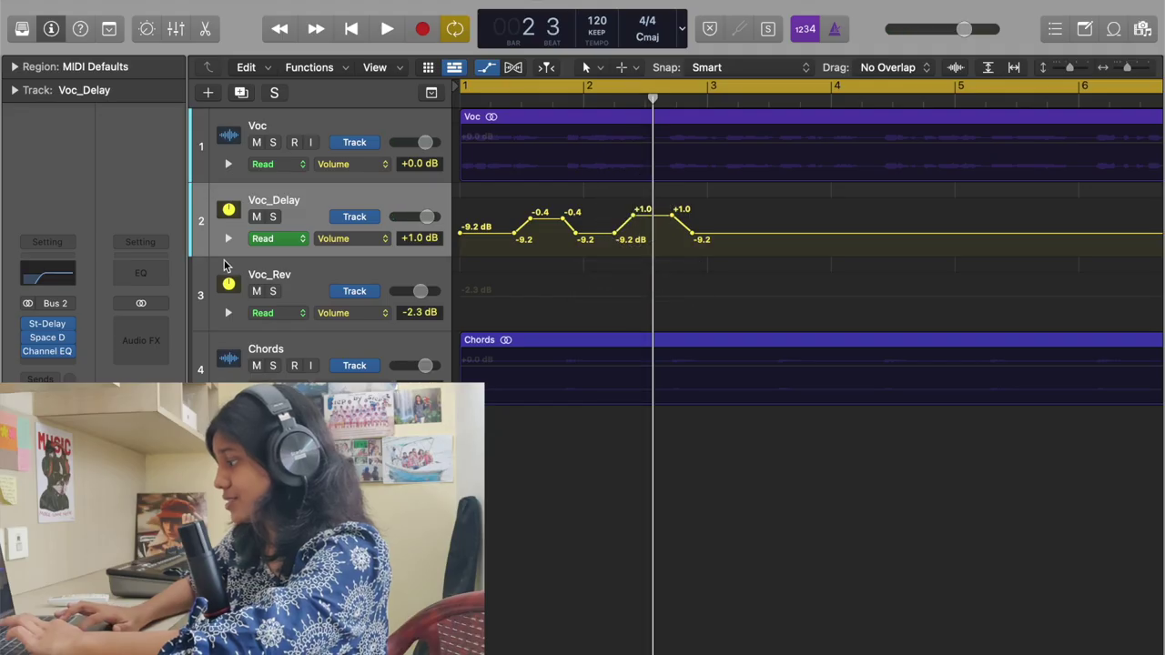
# Step: Lower the Wet level of Voc_Delay's Space Designer to -25.0 dB and start playback
pyautogui.click(47, 336)
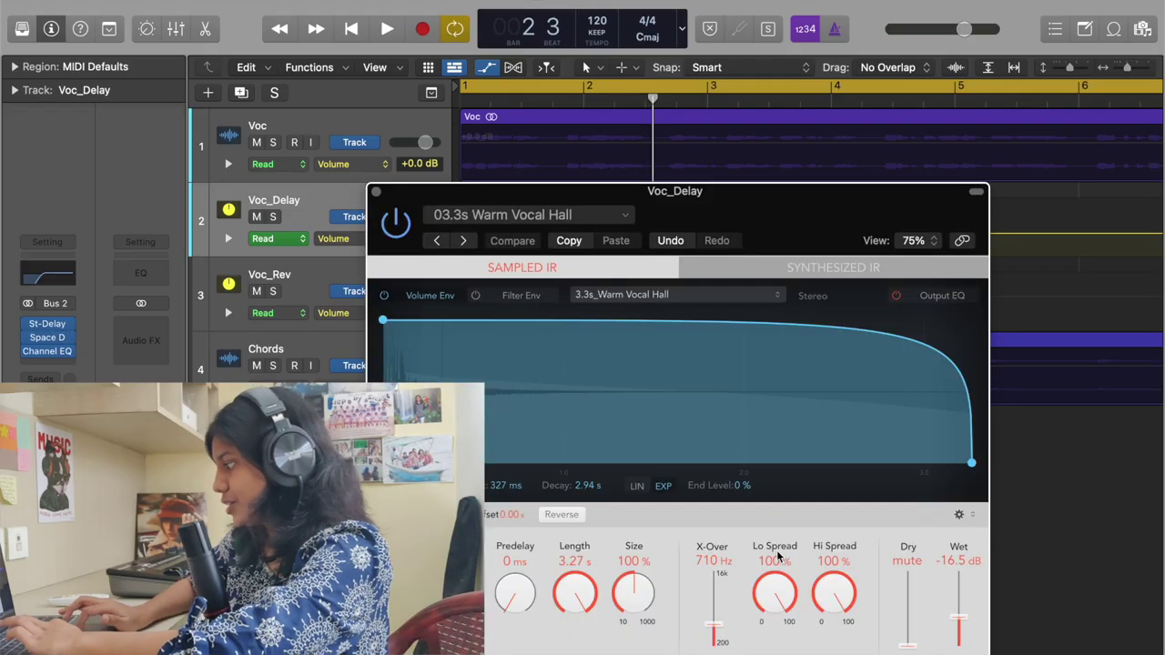
pyautogui.click(956, 621)
pyautogui.moveTo(956, 622); pyautogui.dragTo(956, 627)
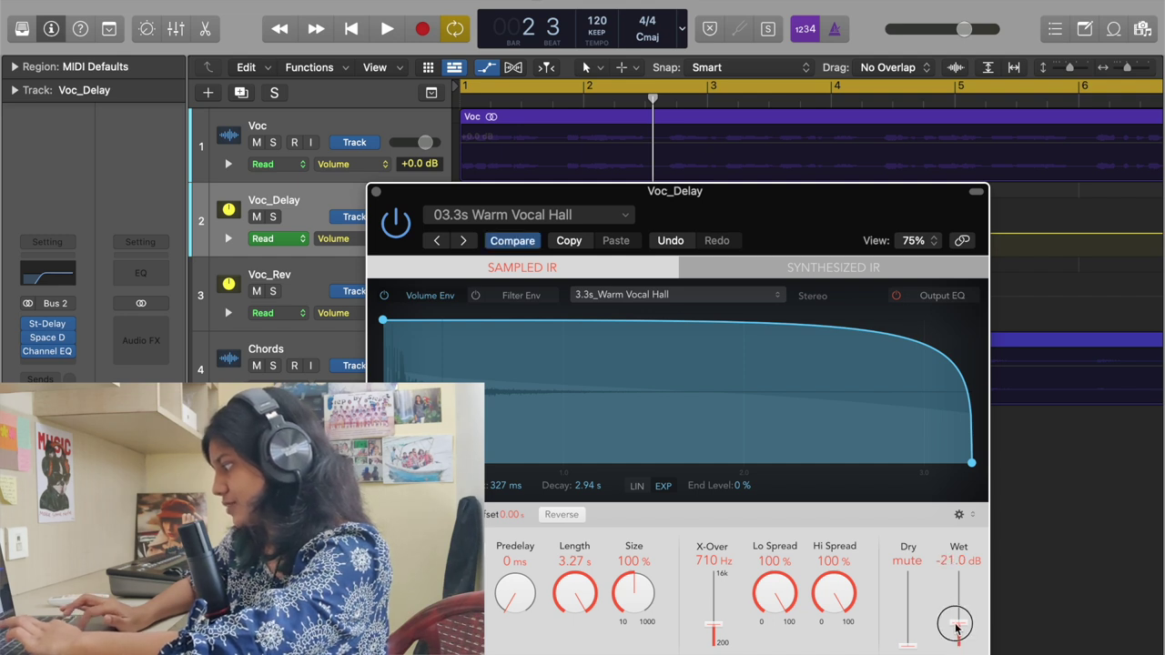
pyautogui.press('space')
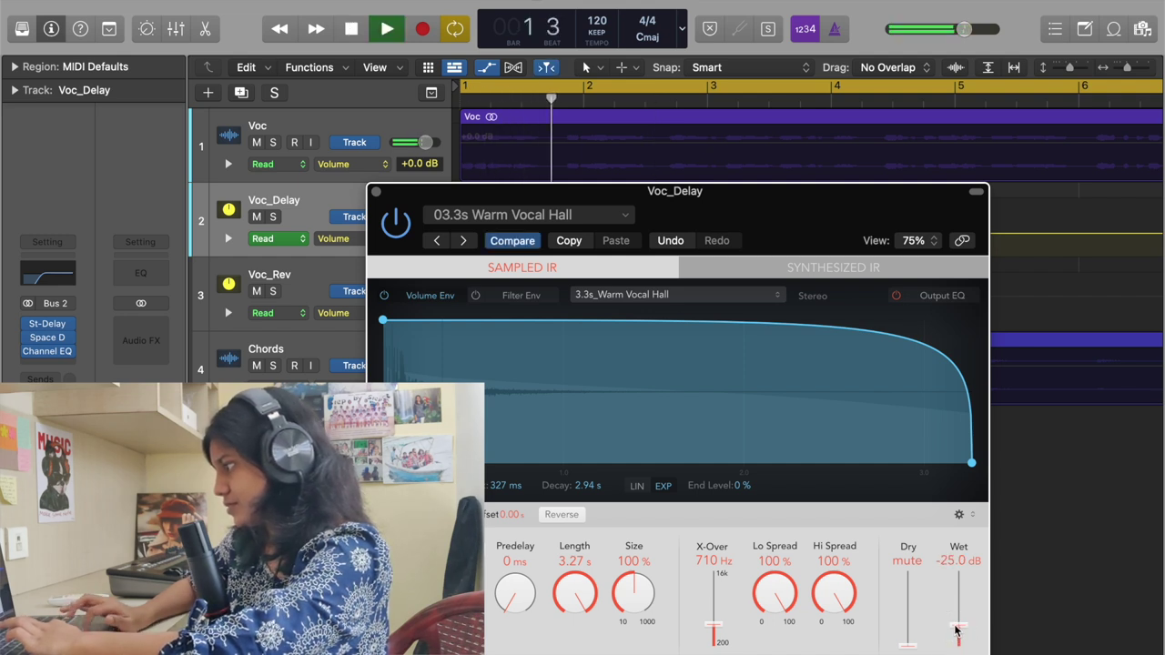
# Step: Close Space Designer and replay from the start to audition the Voc_Delay swells
pyautogui.click(376, 191)
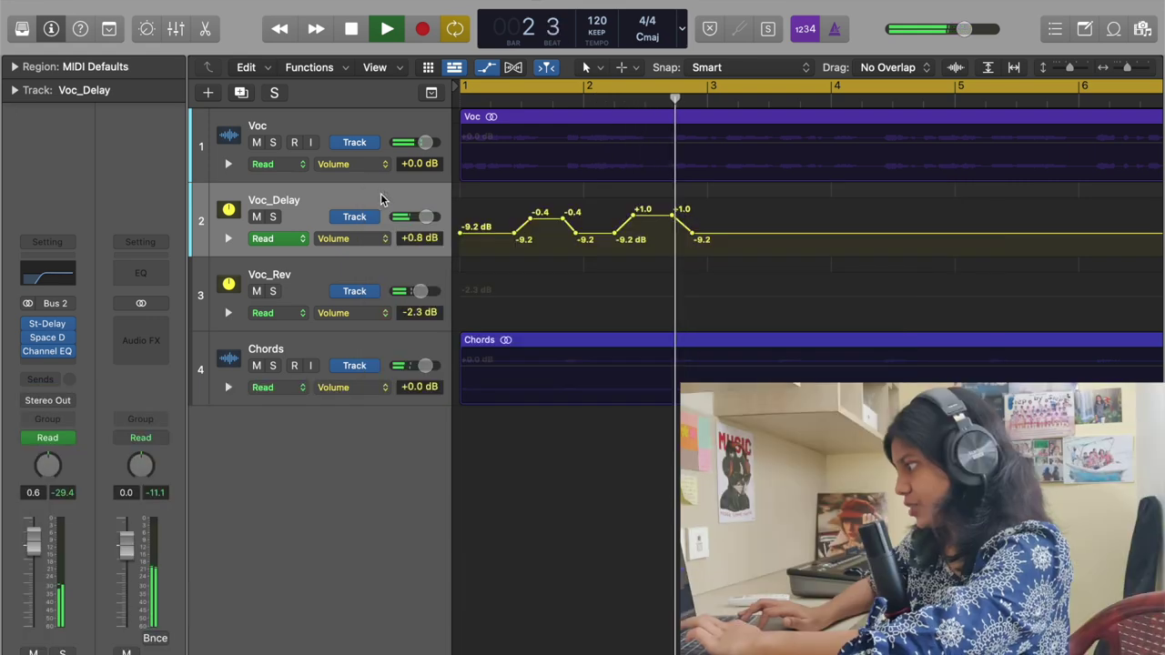
pyautogui.press('space')
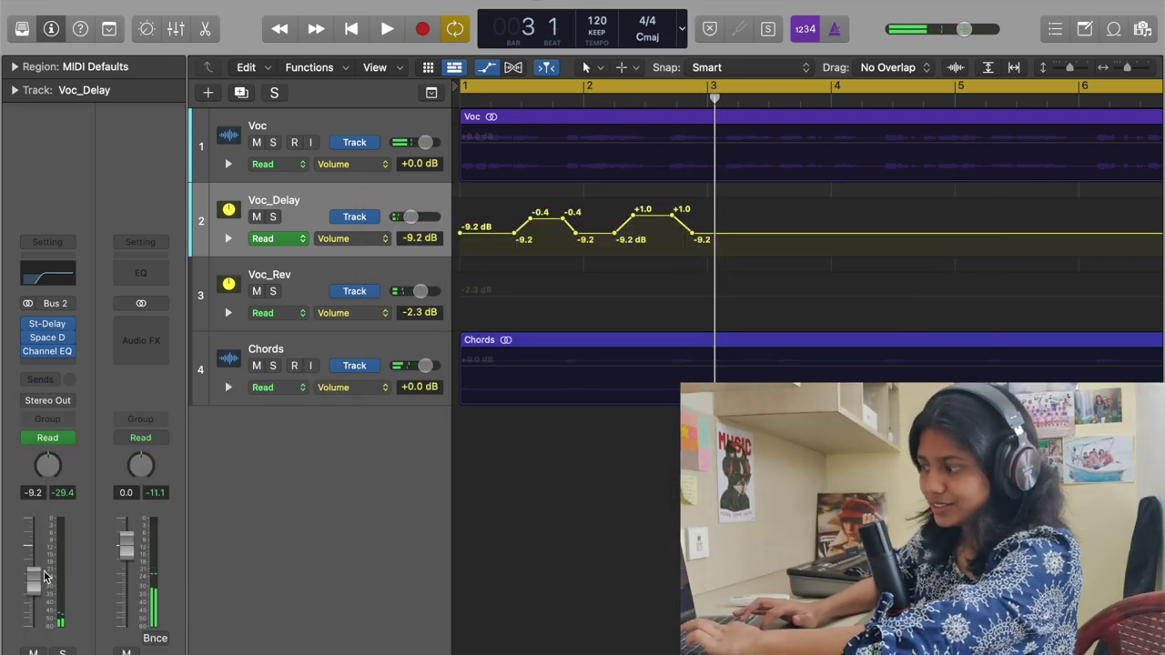
pyautogui.press('Return')
pyautogui.press('space')
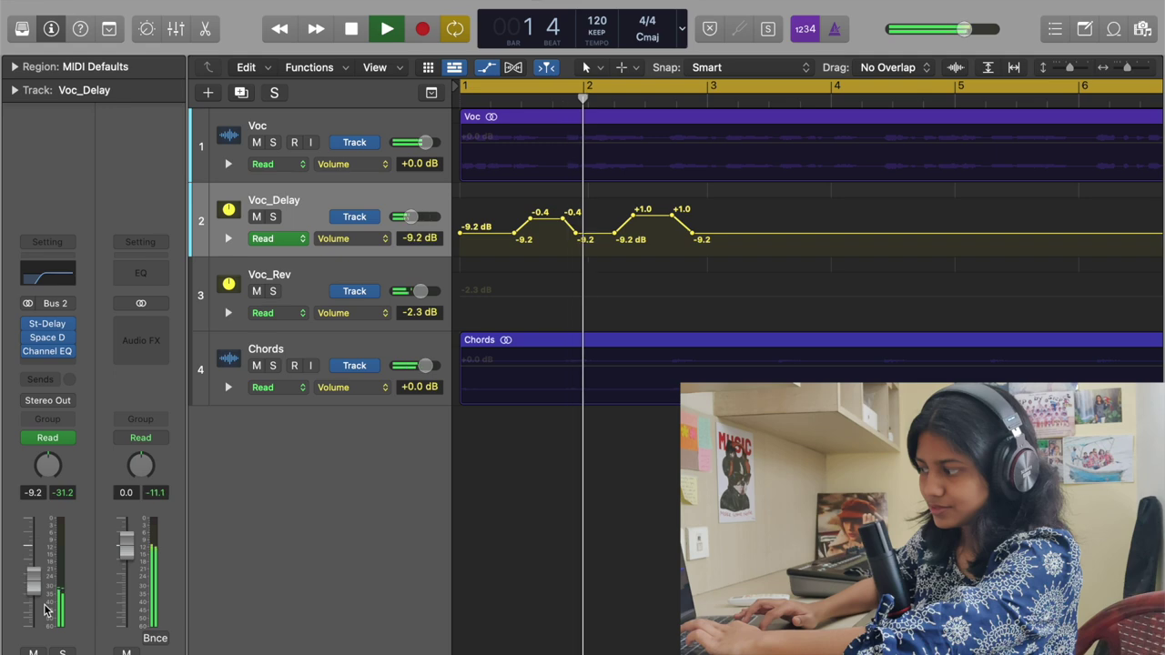
pyautogui.press('space')
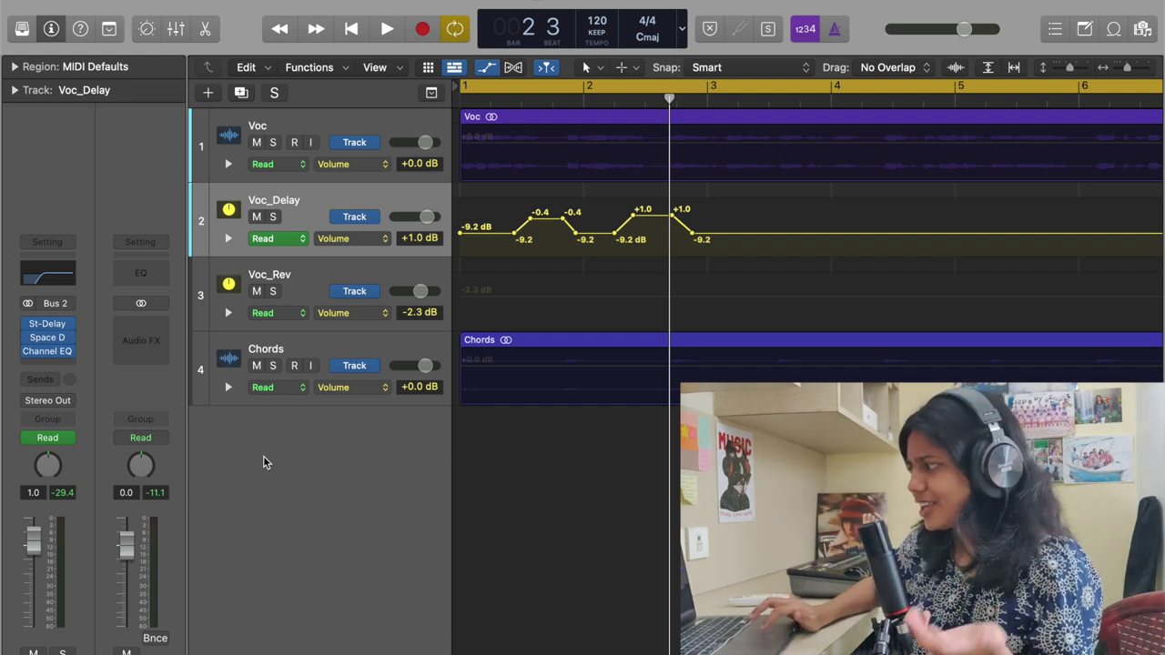
# Step: Activate Voc_Rev's volume automation at -2.3 dB and select a point on the second Voc_Delay swell
pyautogui.click(557, 282)
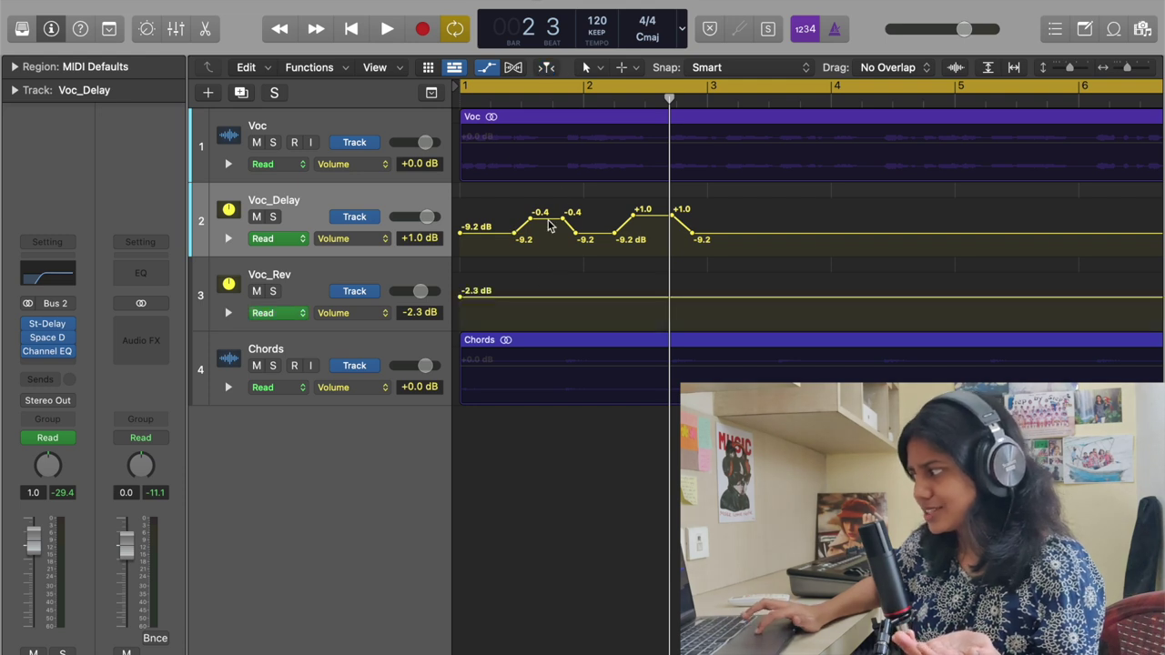
pyautogui.click(652, 217)
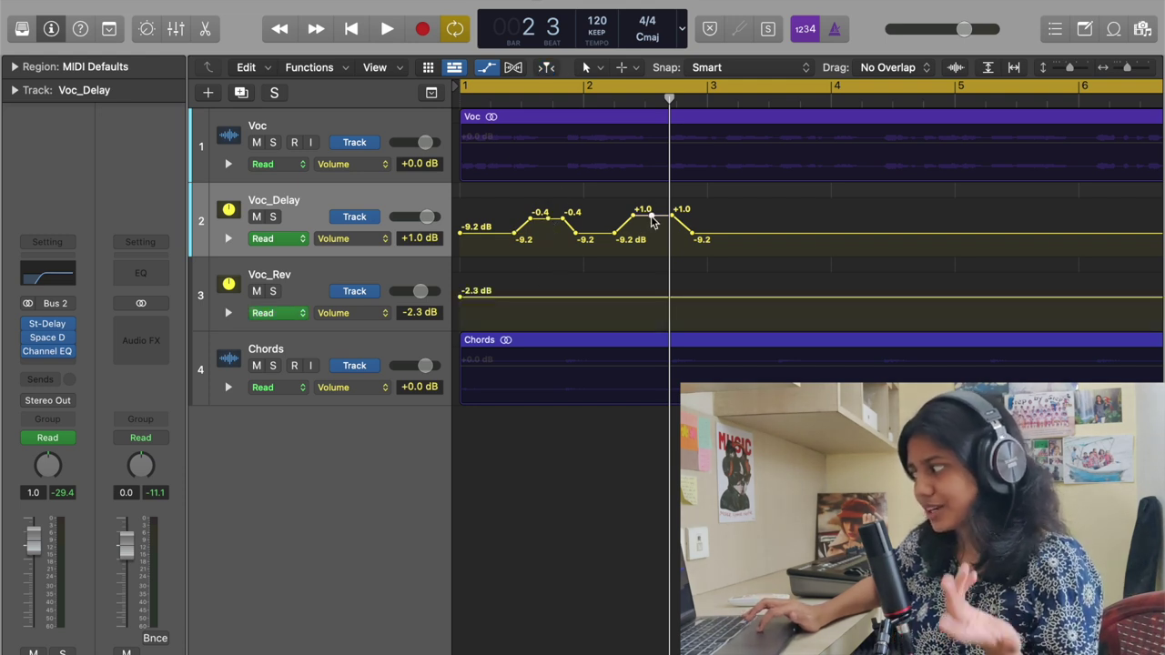